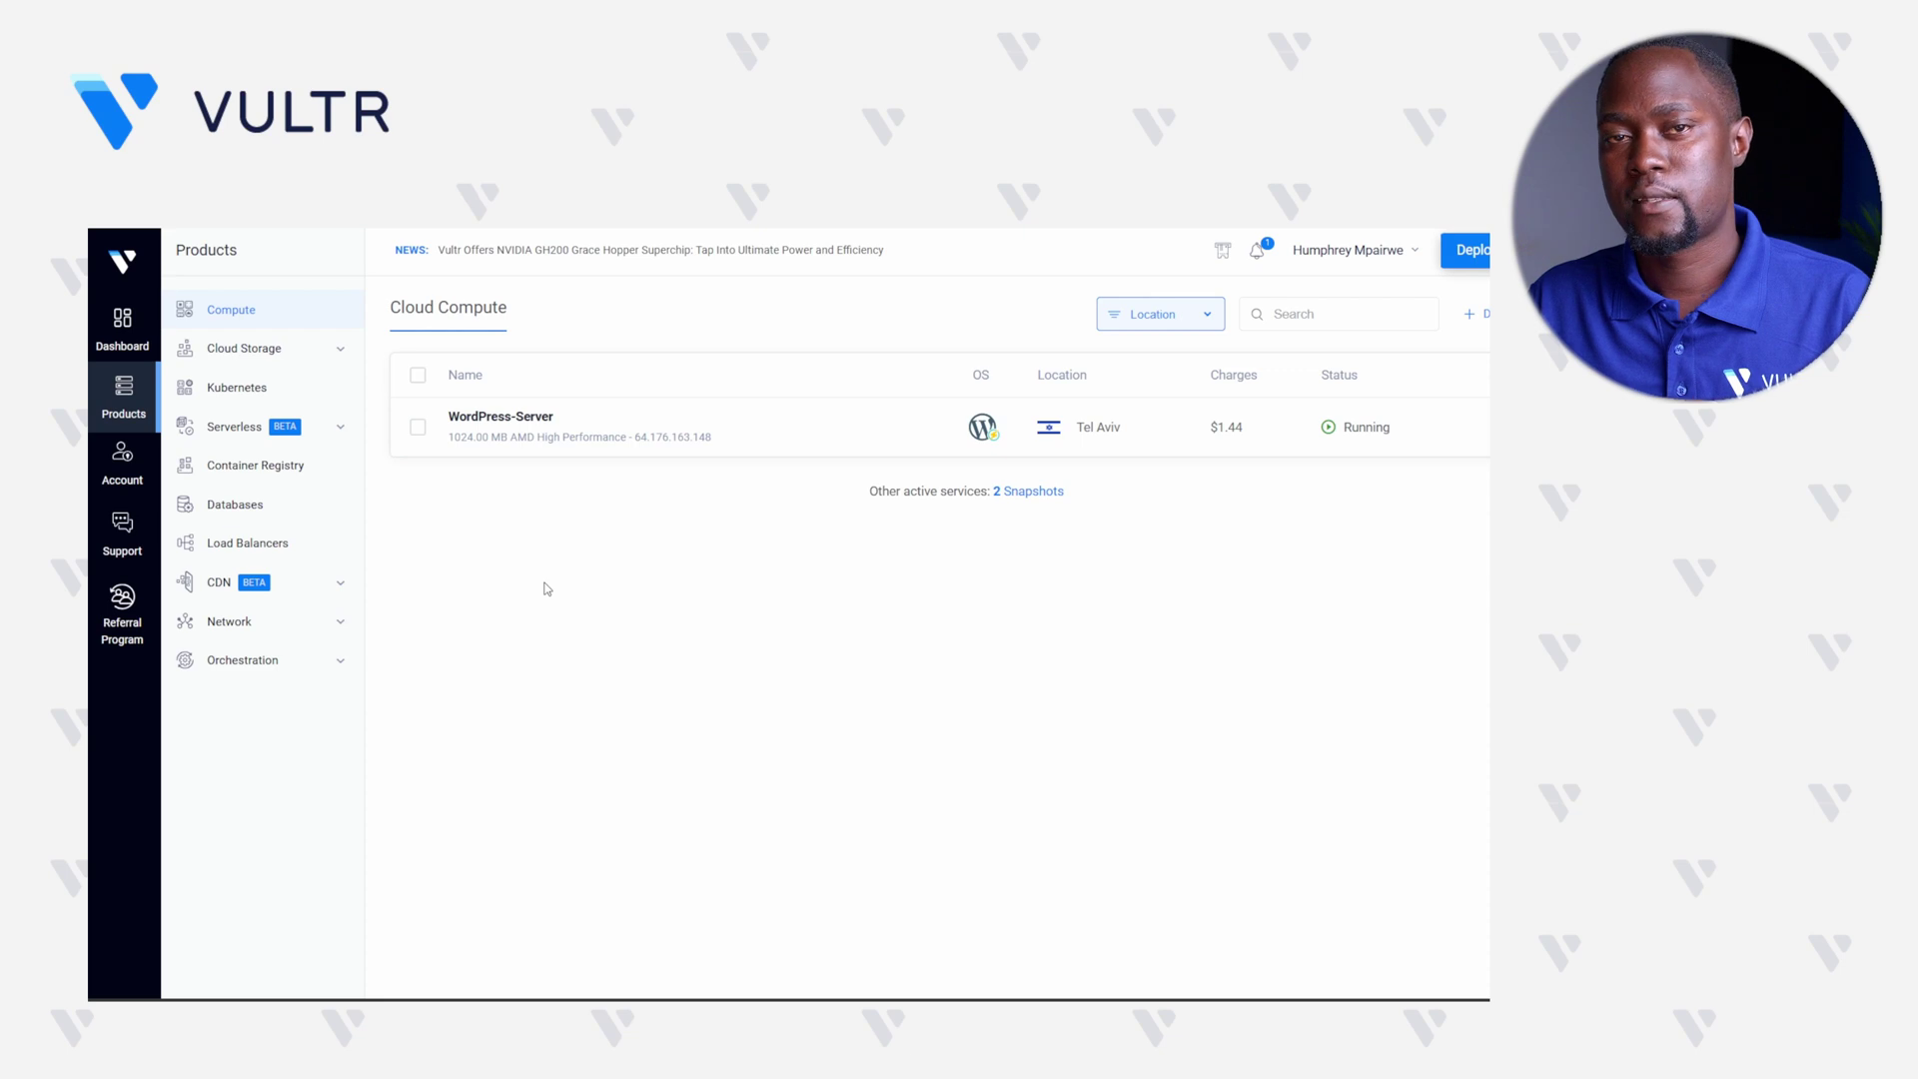
Step: Take a snapshot of the WordPress-Server instance with the label Tech Talk Snapshot
click(536, 423)
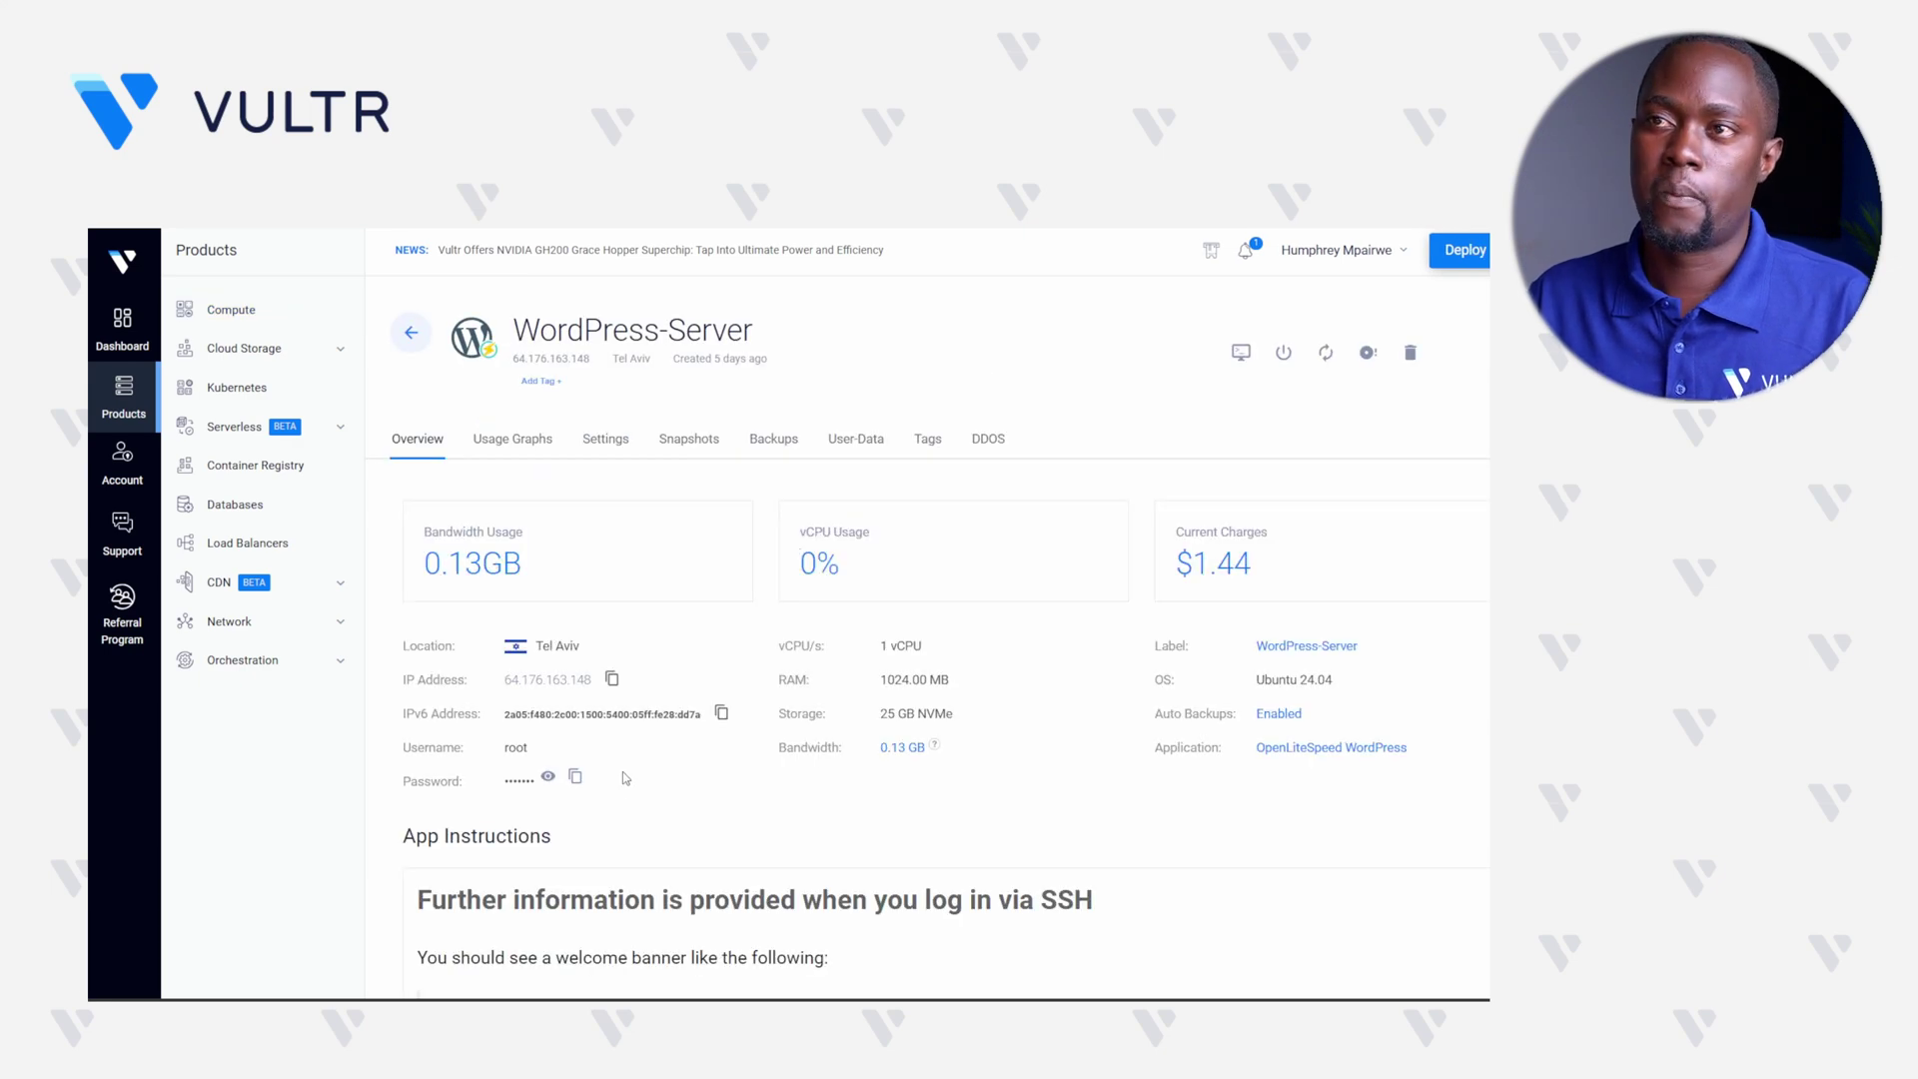
click(691, 443)
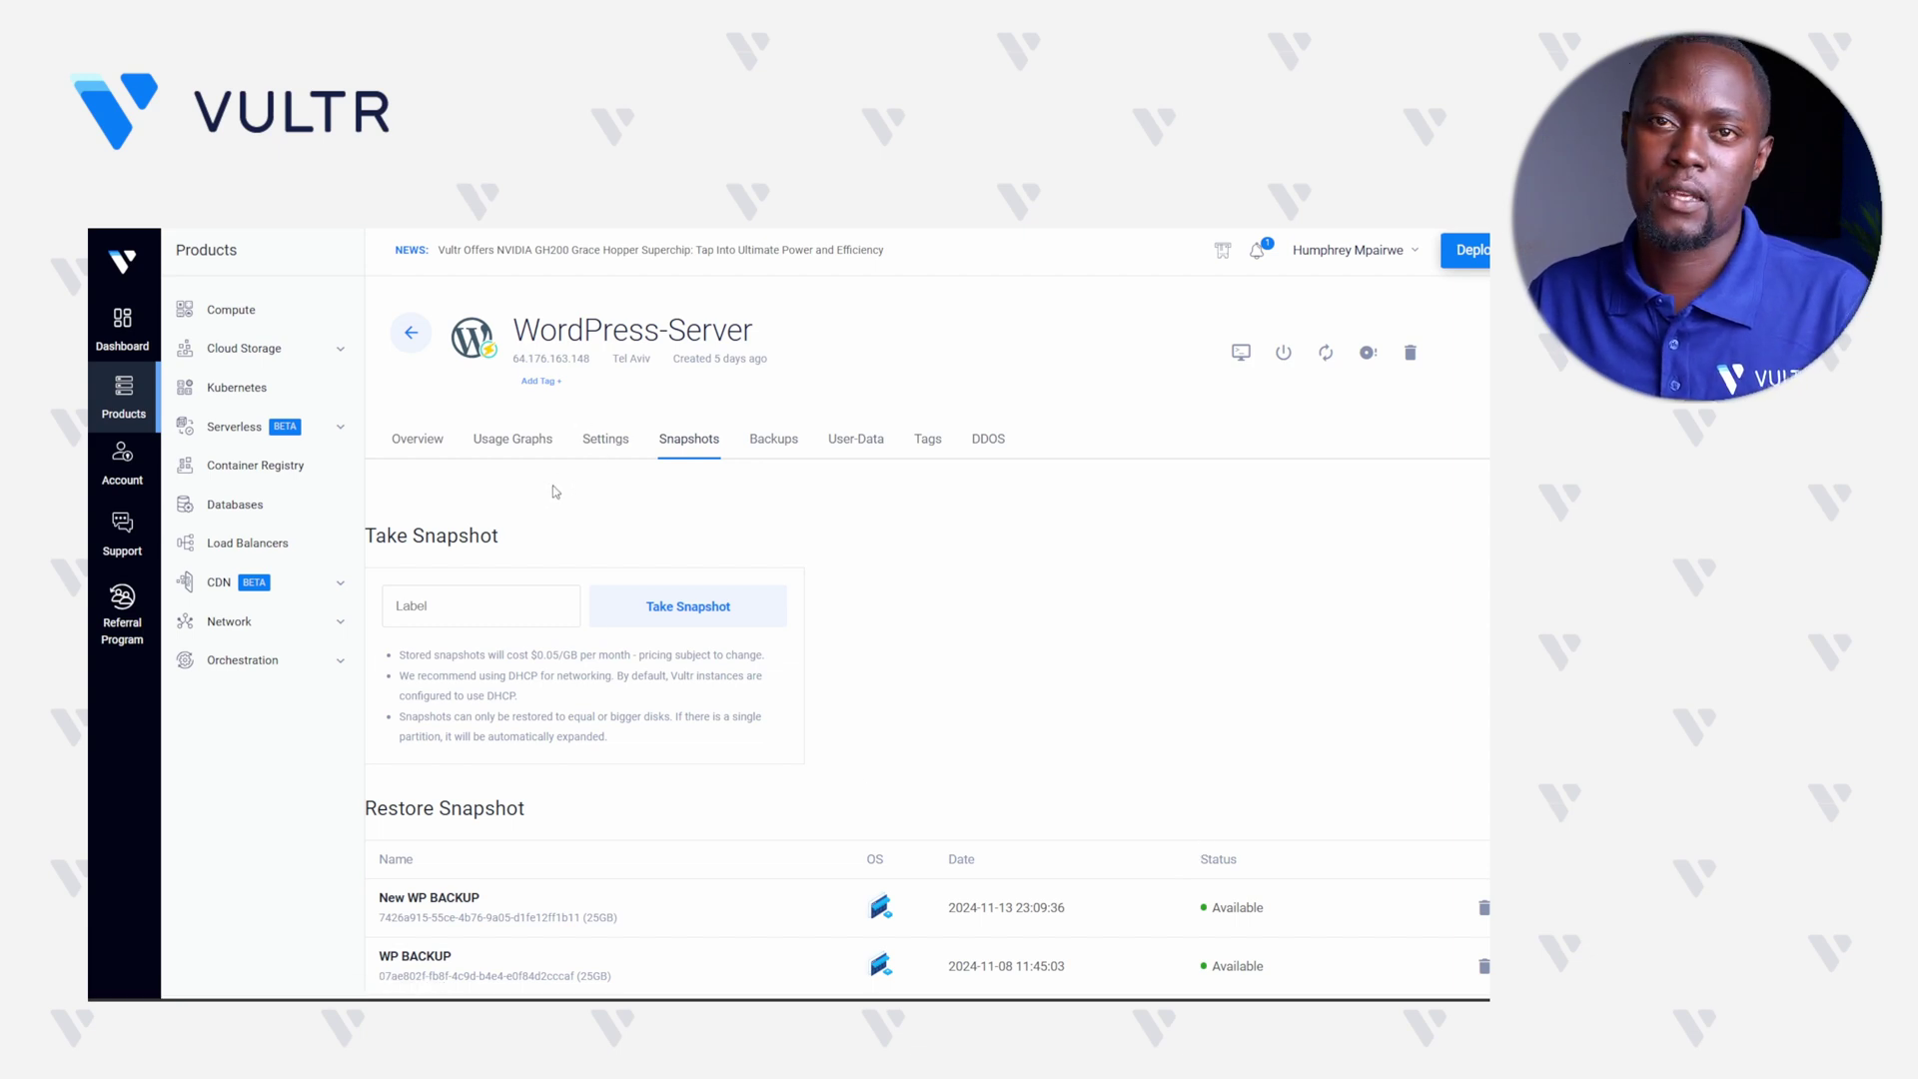
click(513, 610)
text(Tech)
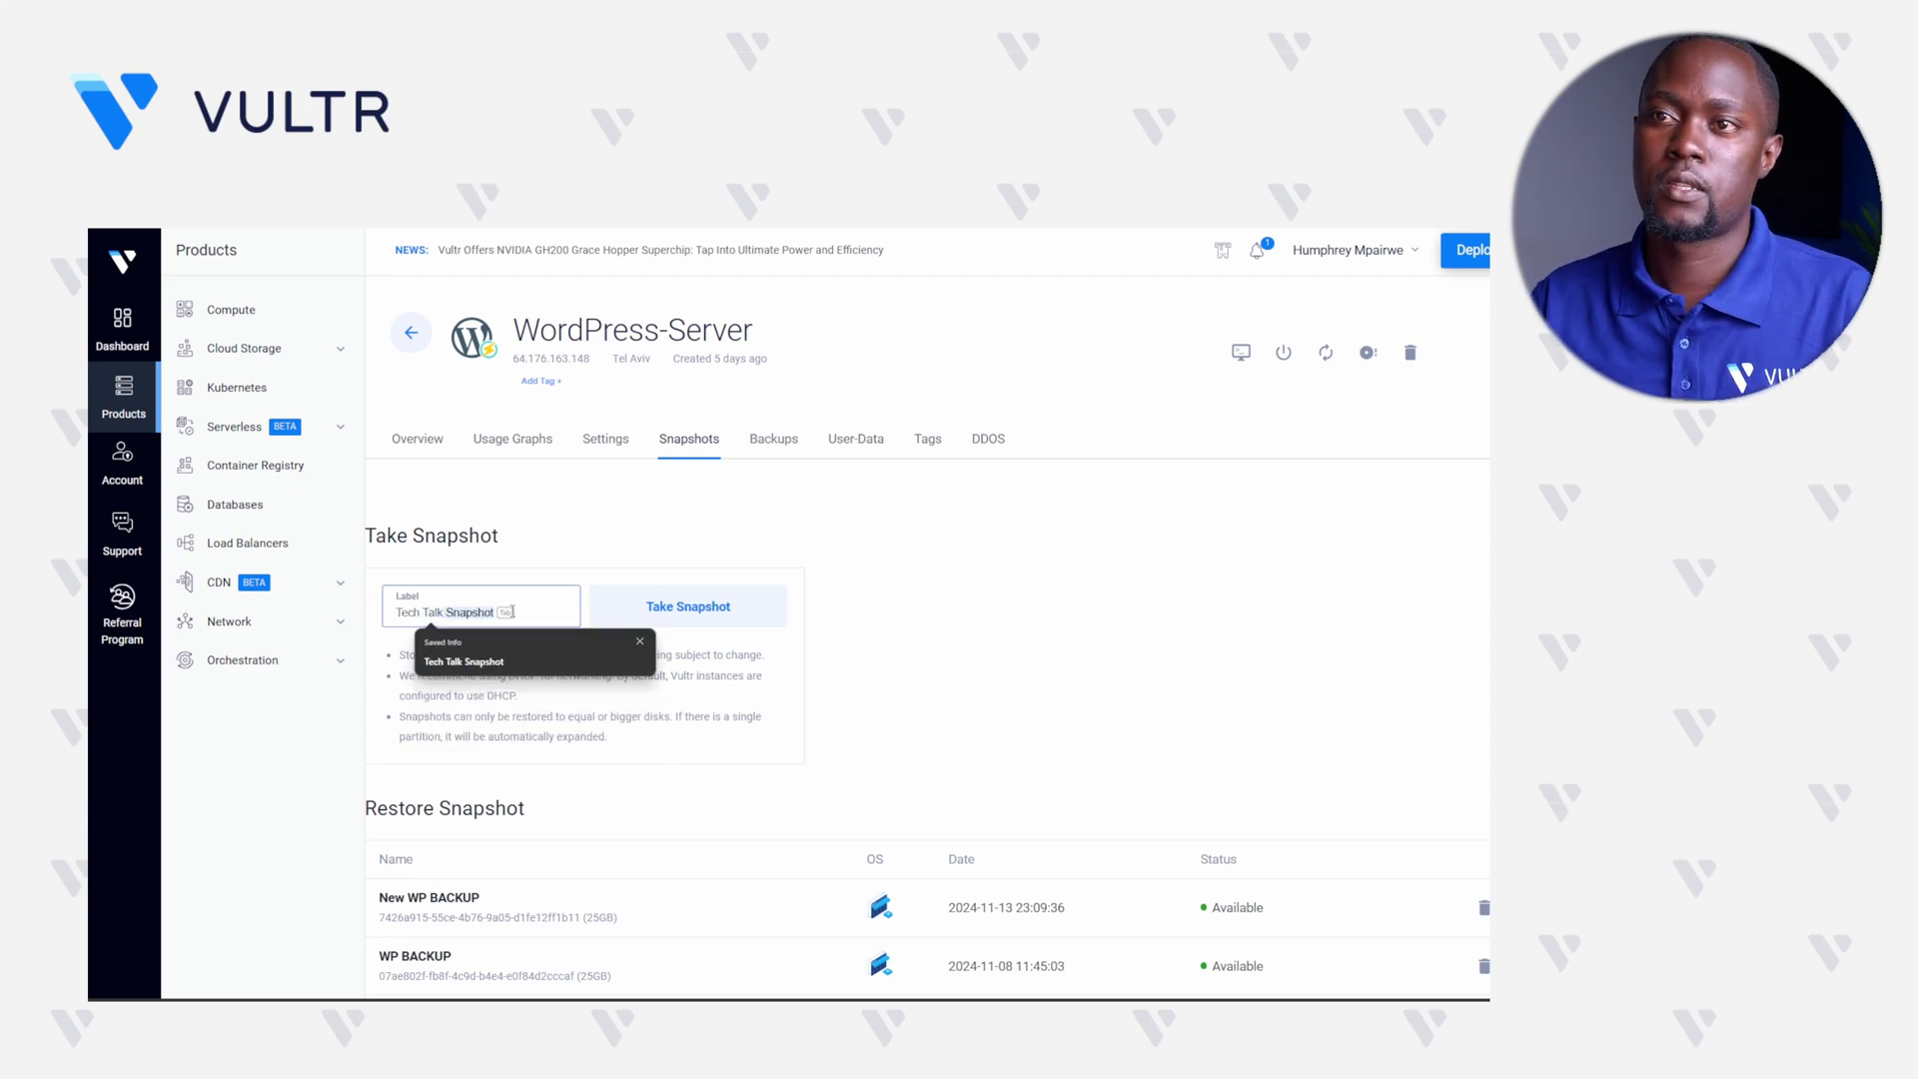
text( Talk)
key(Tab)
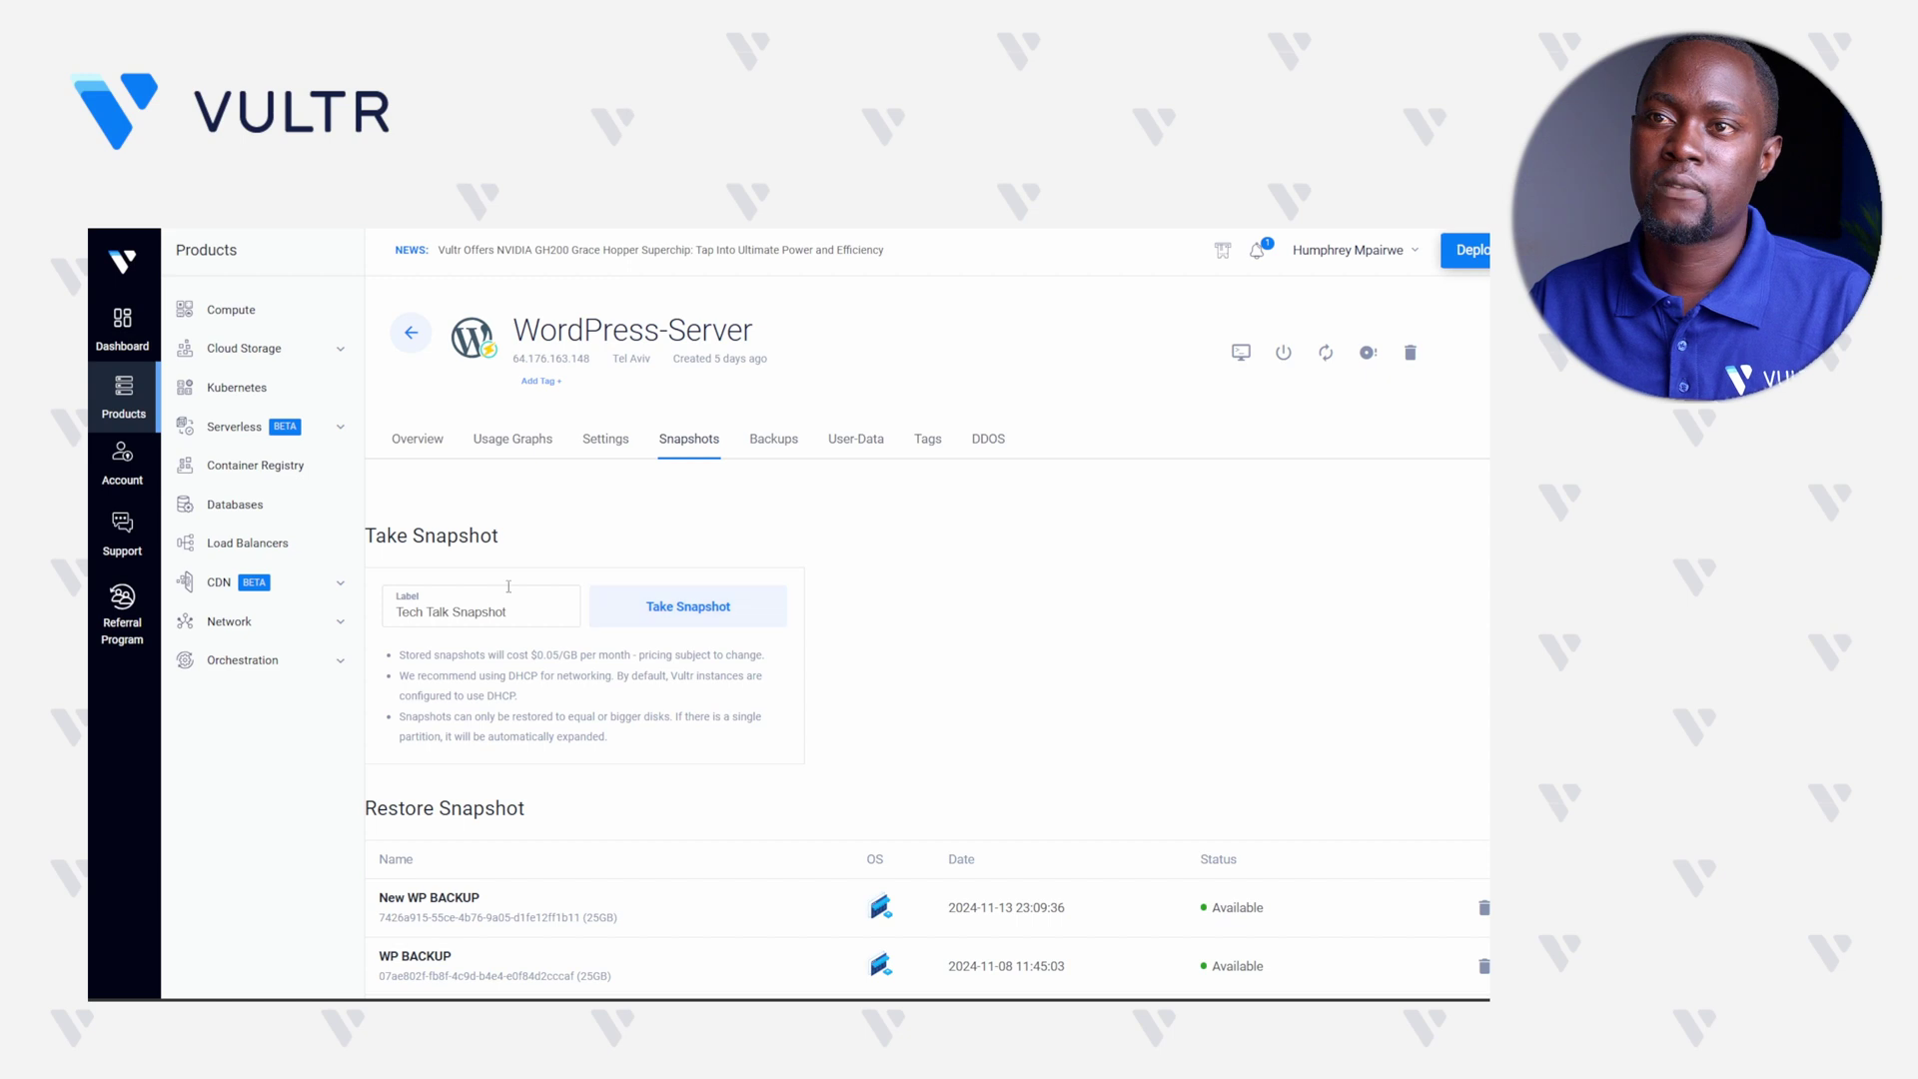
click(680, 606)
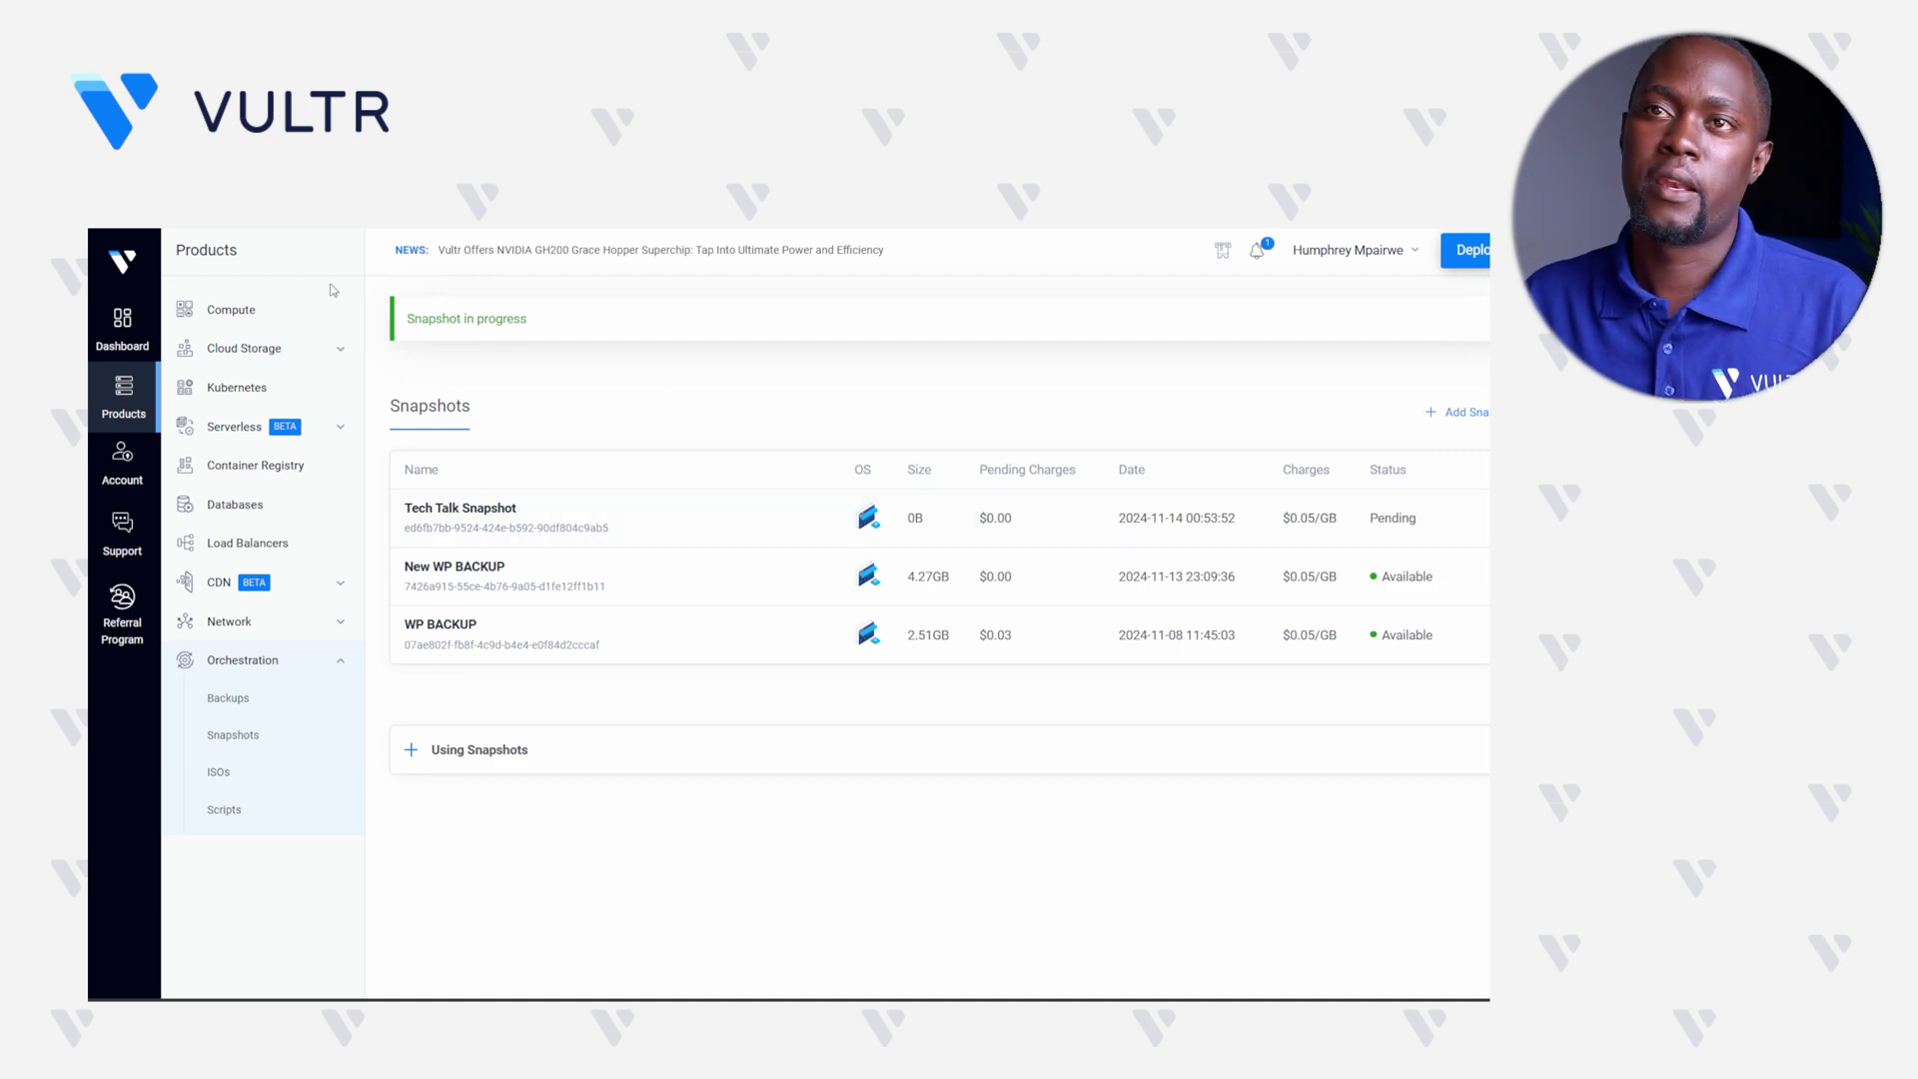
Step: Return to the list of compute instances and check the status of WordPress-Server
click(287, 319)
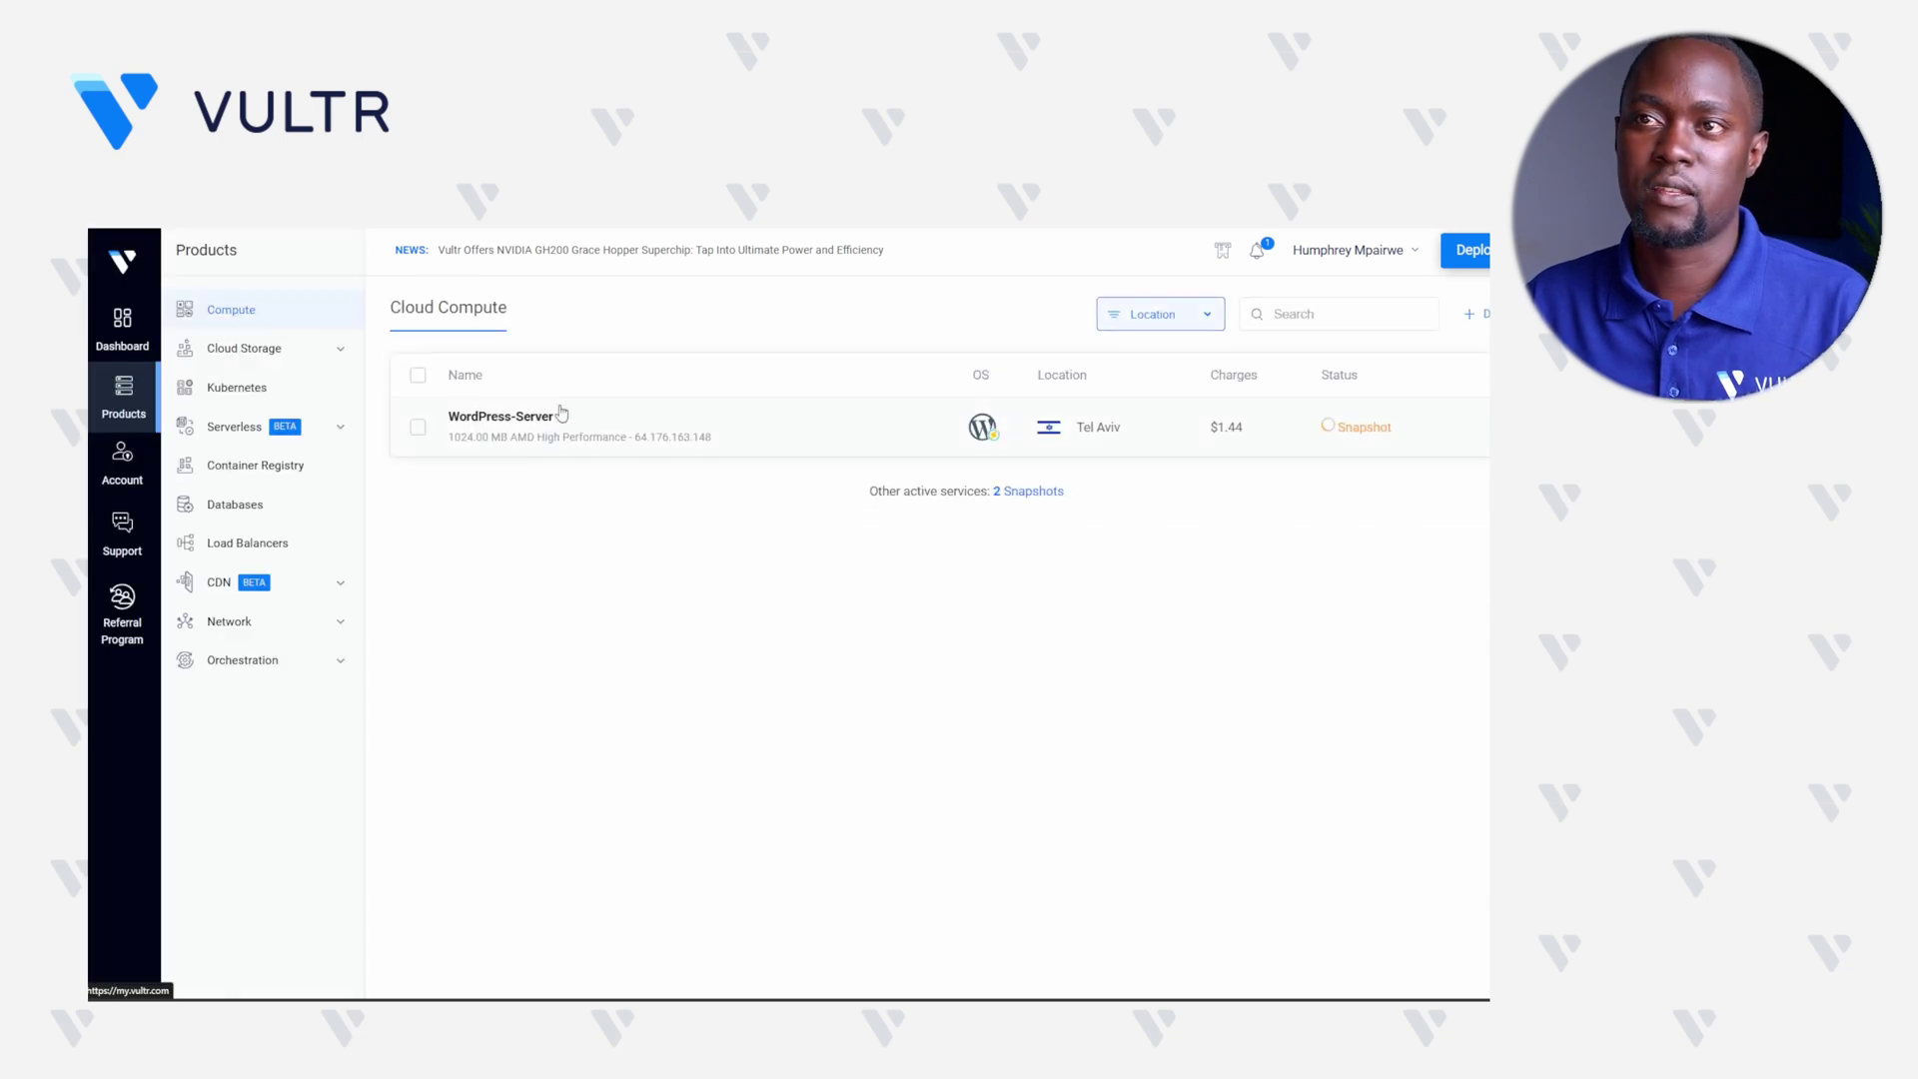
click(537, 416)
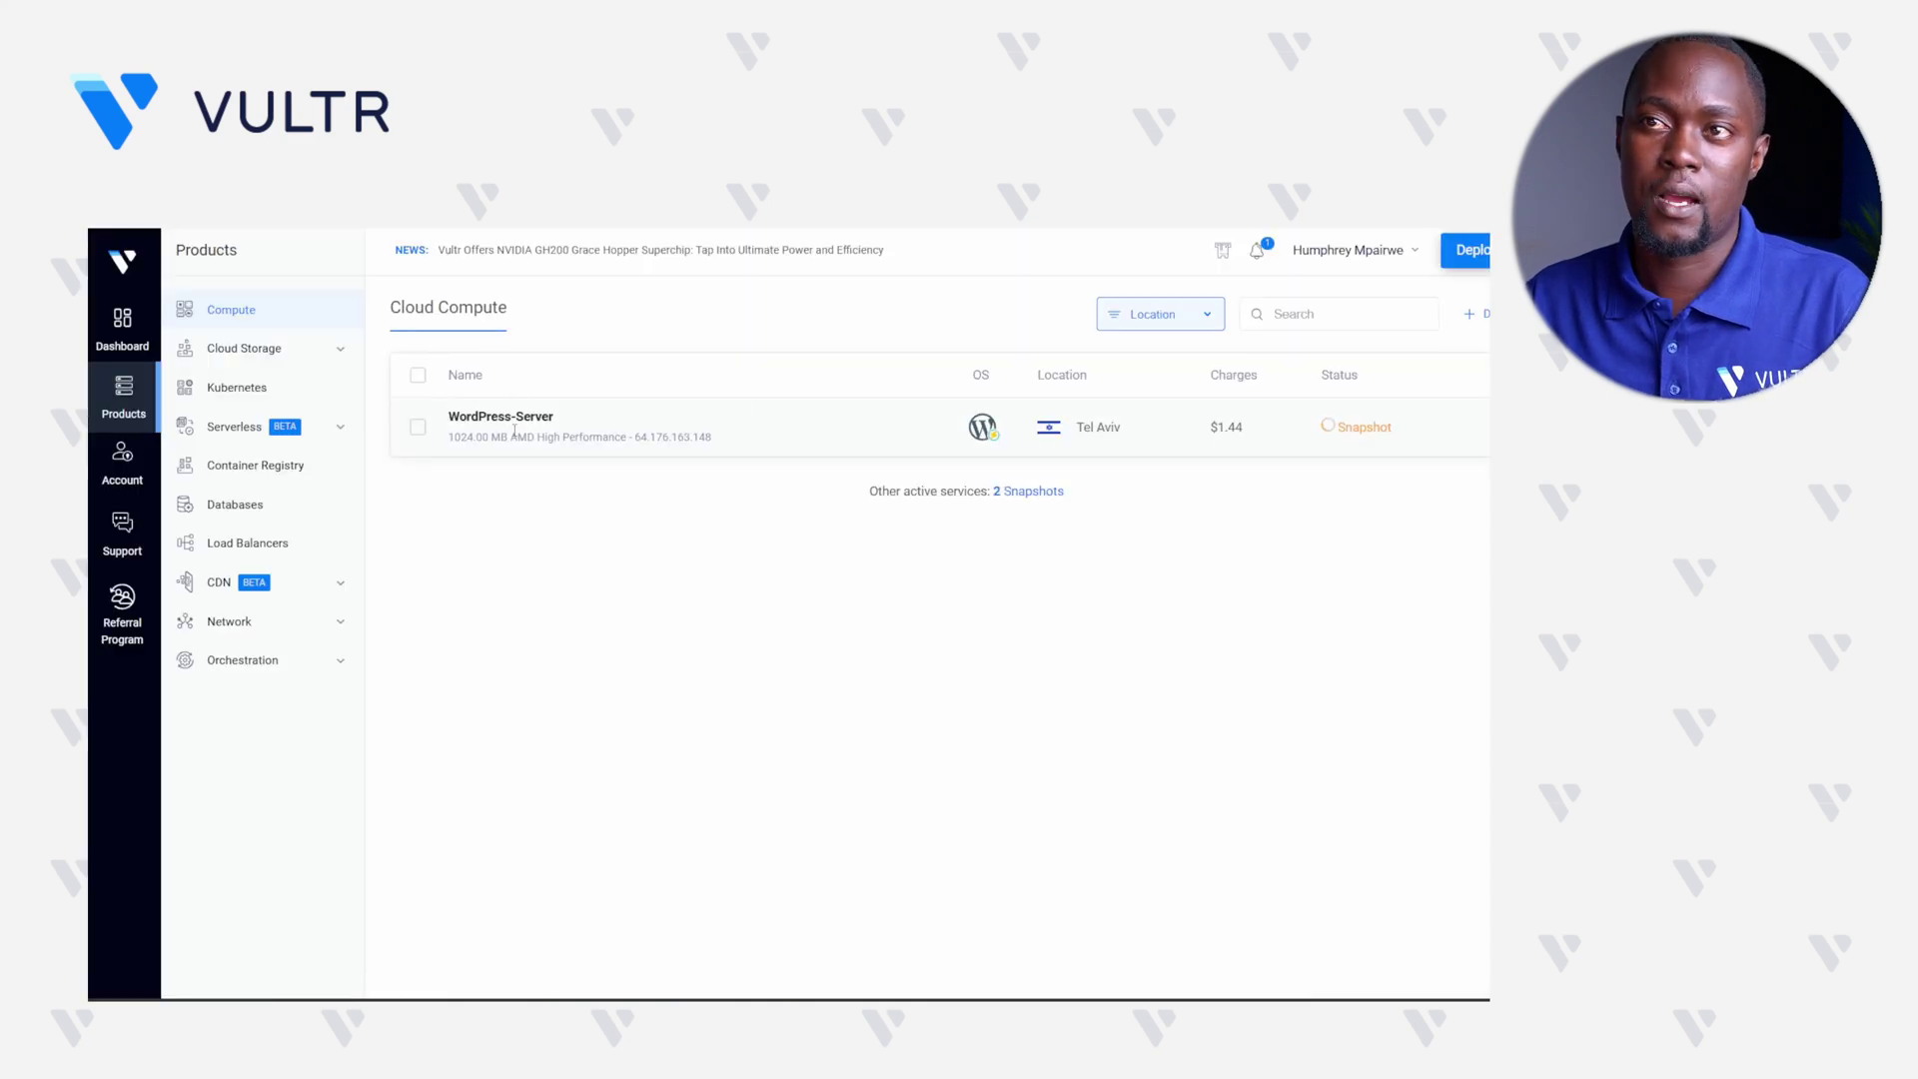
click(519, 420)
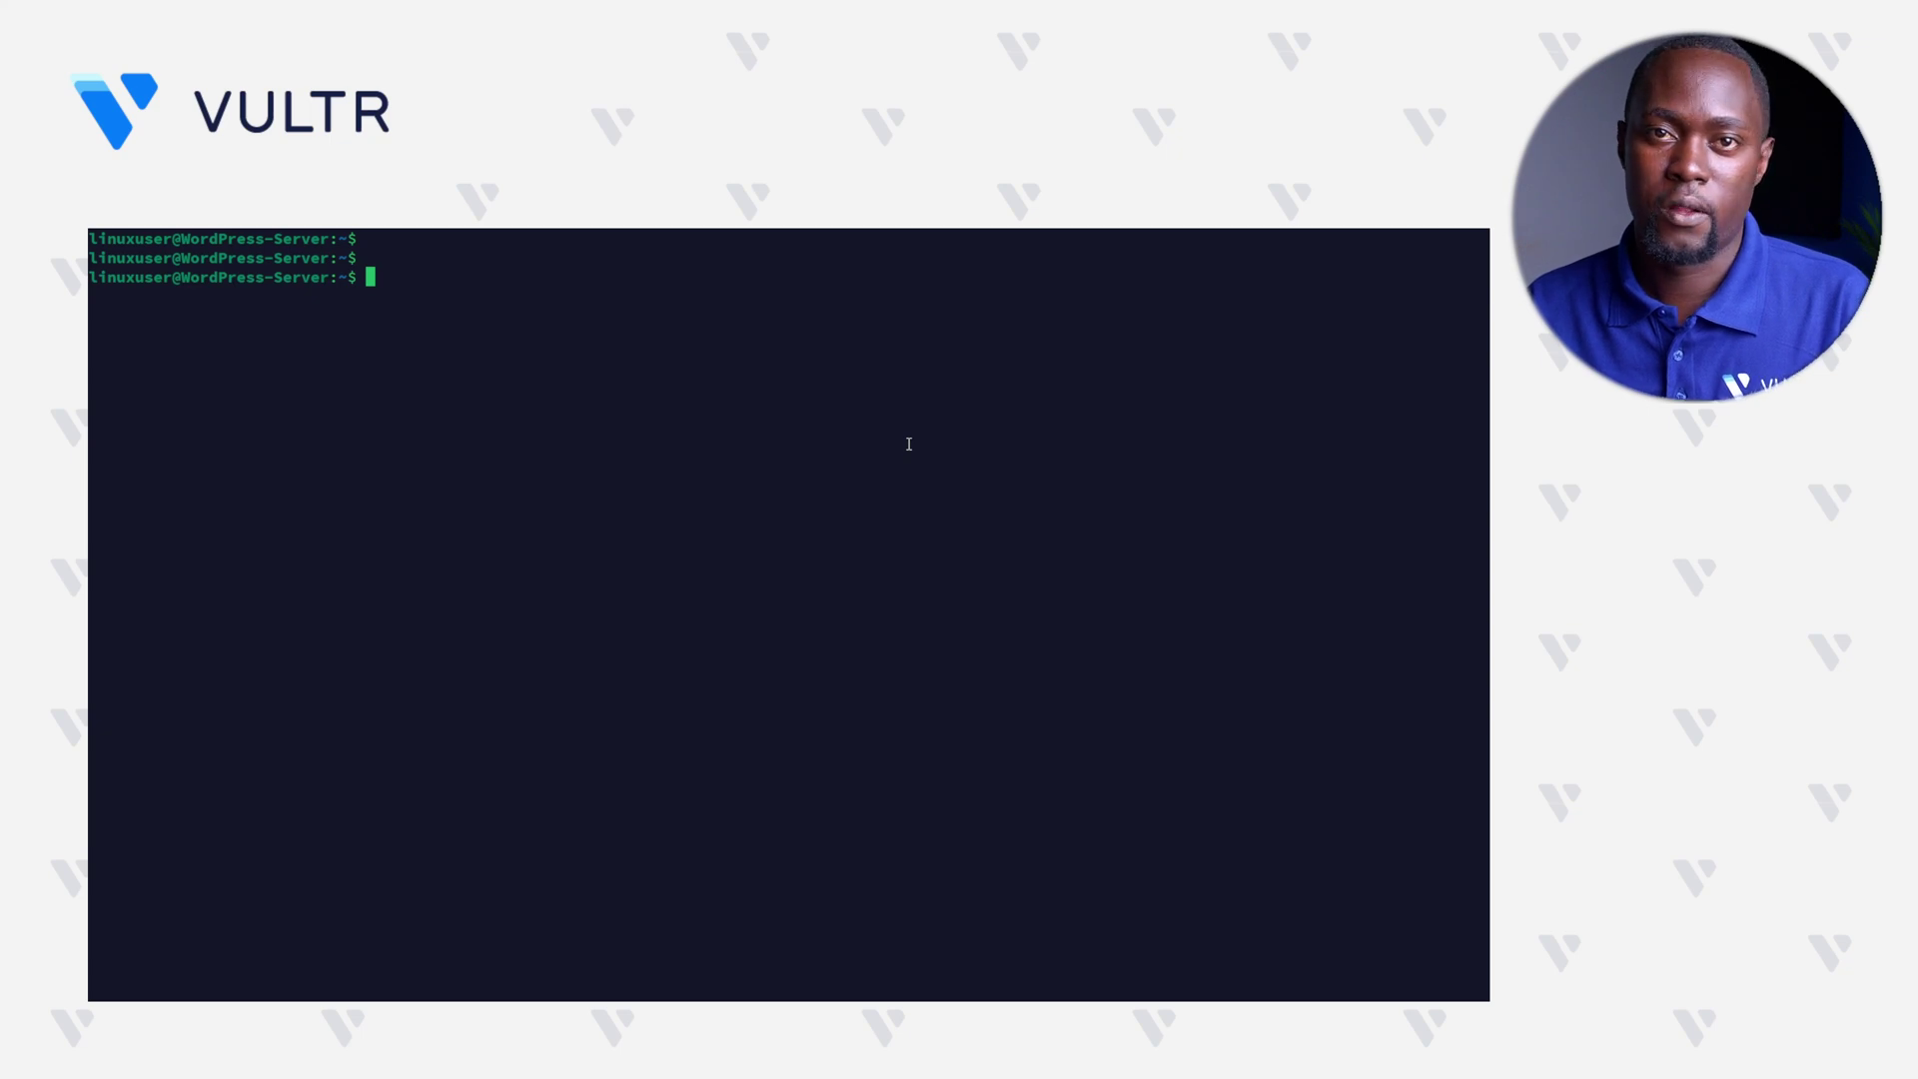
Step: In the server's terminal, list the contents of /var/www/html and highlight the listed WordPress files
text(ls /v)
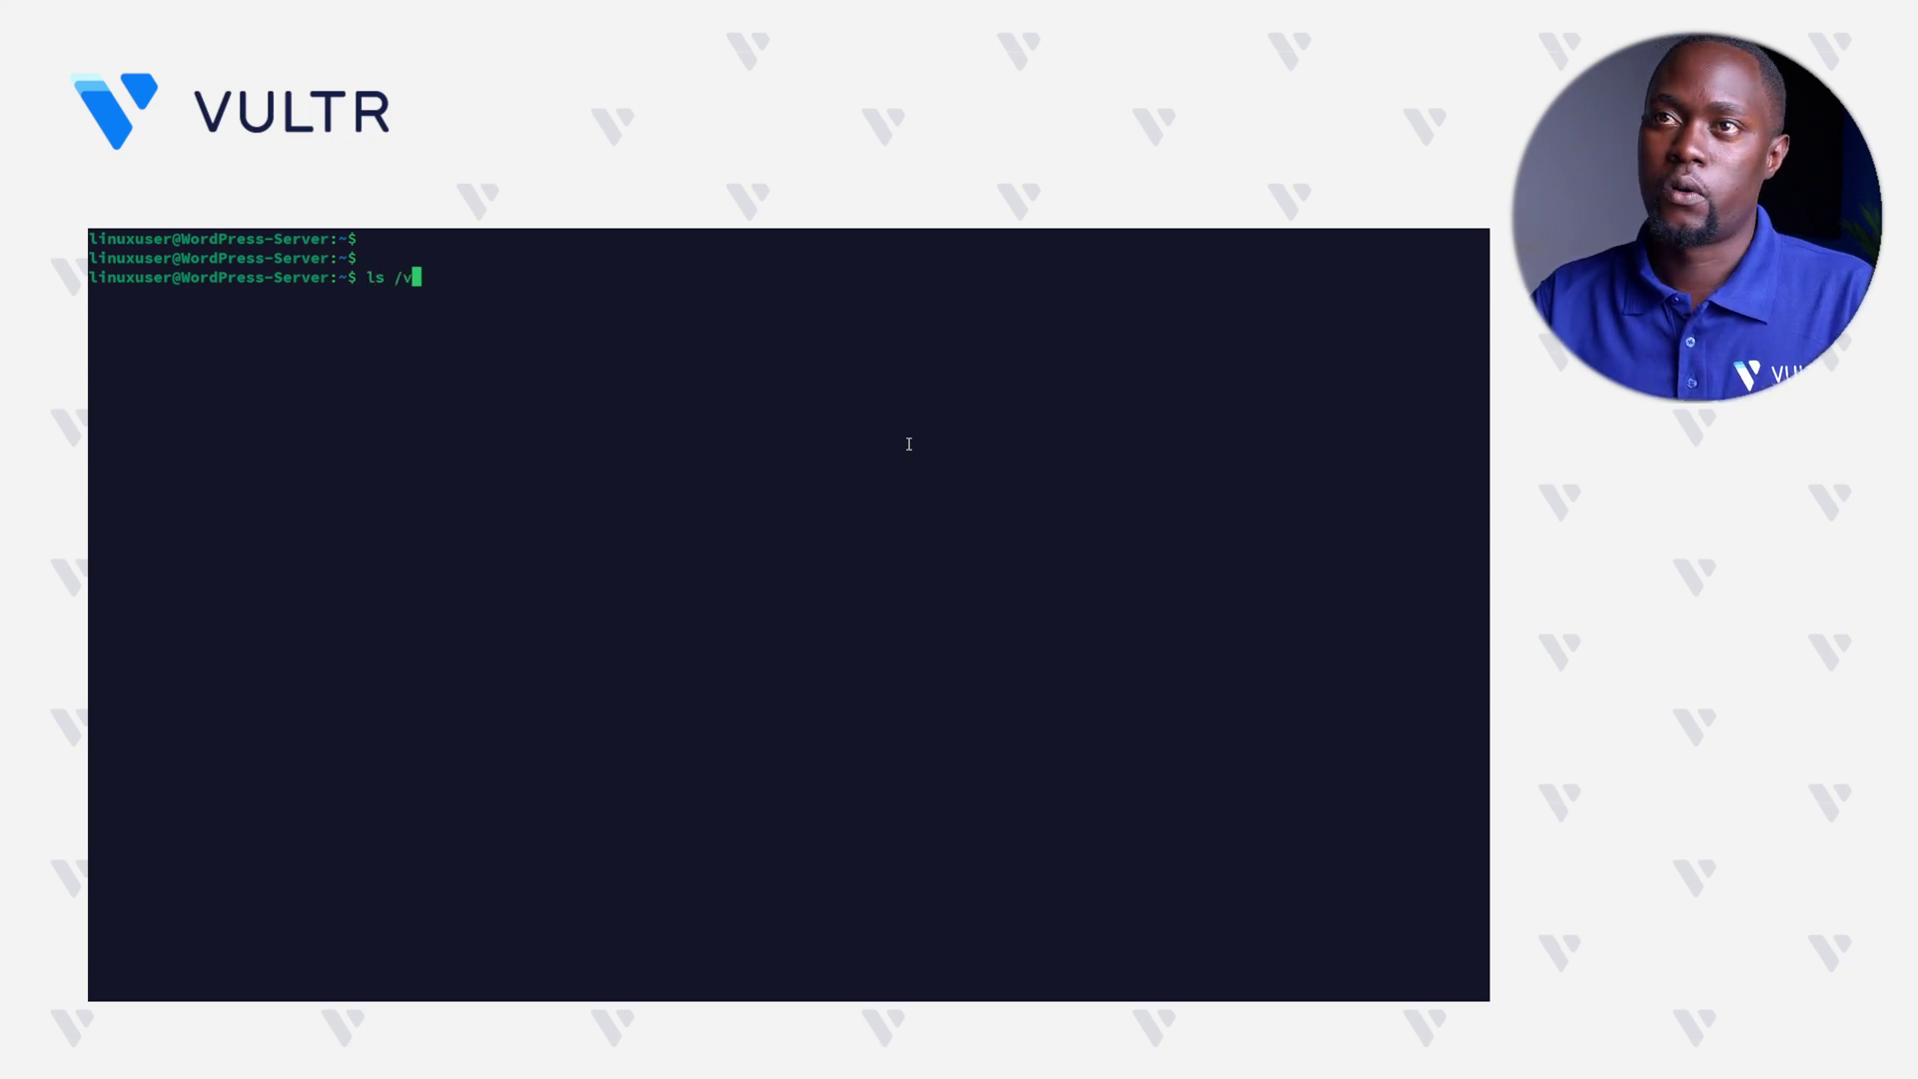
text(ar/www/html)
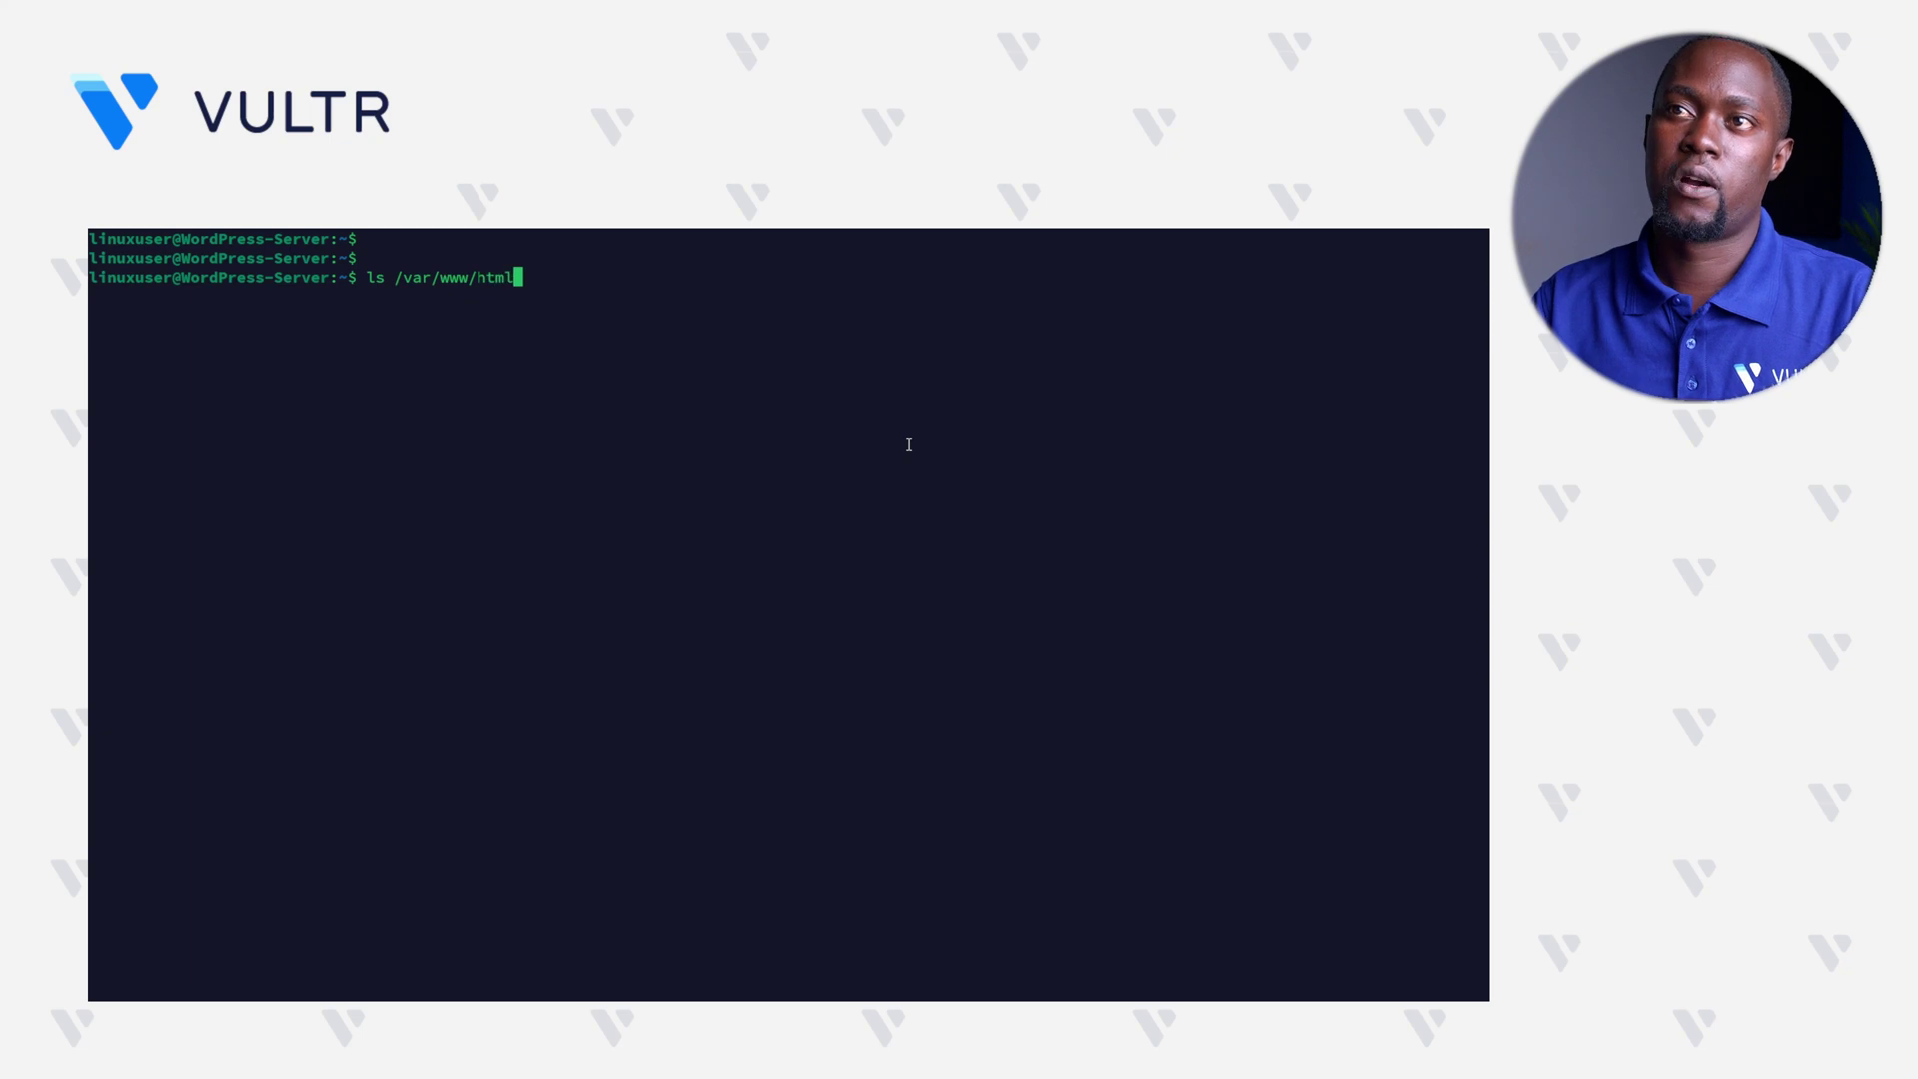
key(Return)
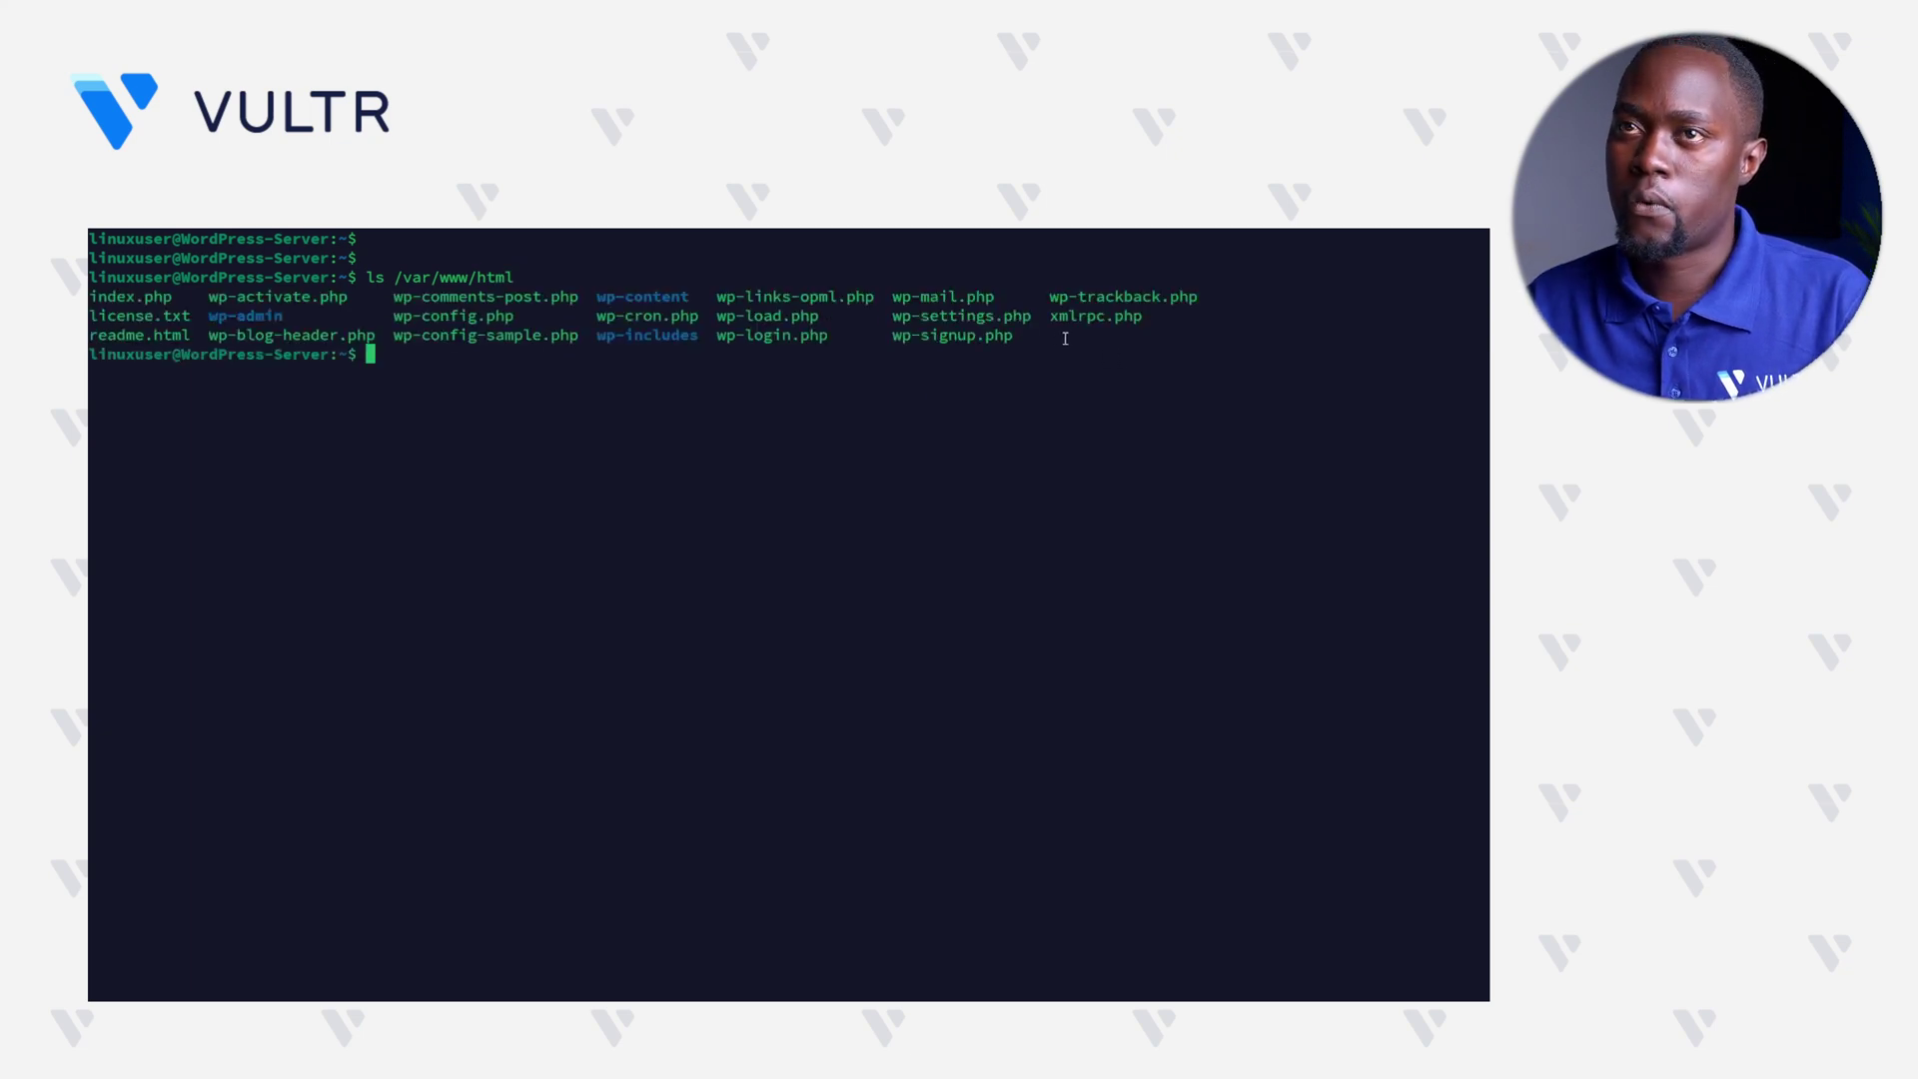
drag(1072, 333, 197, 304)
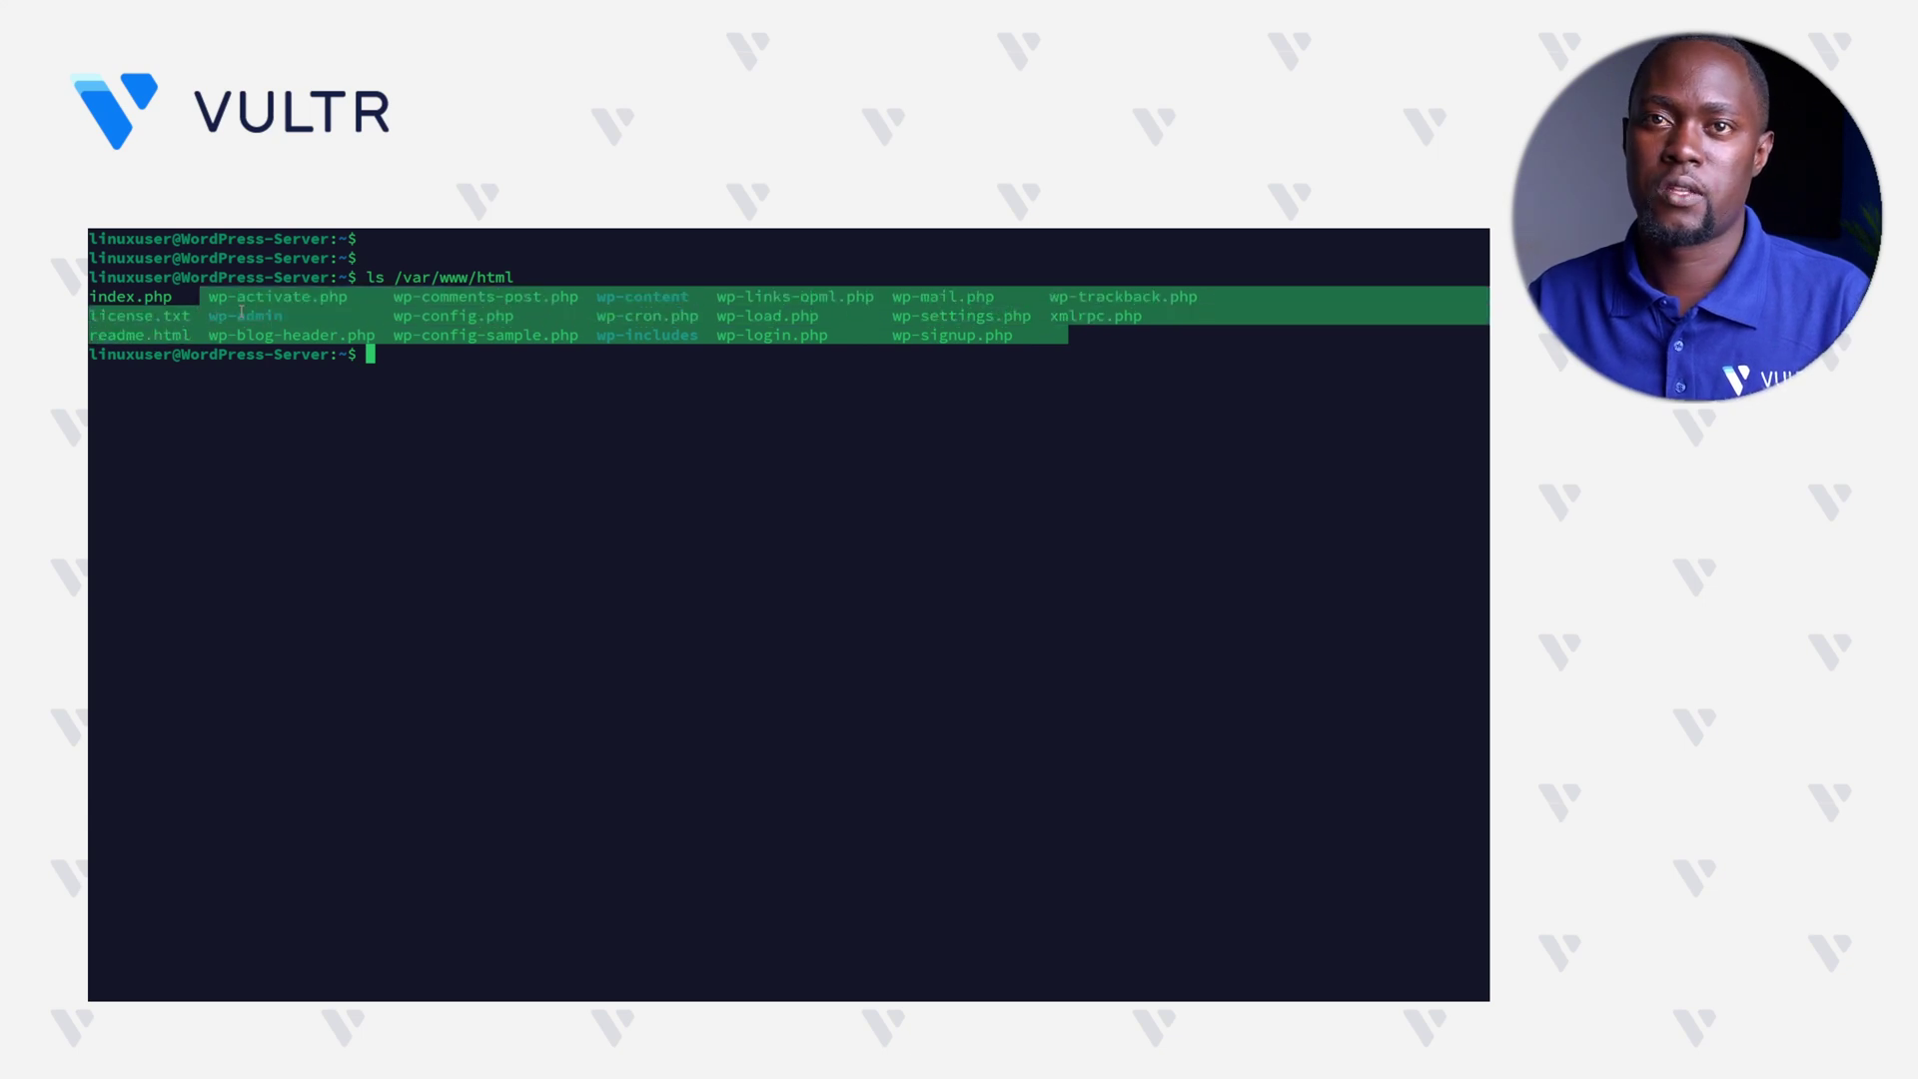
key(shift+Print)
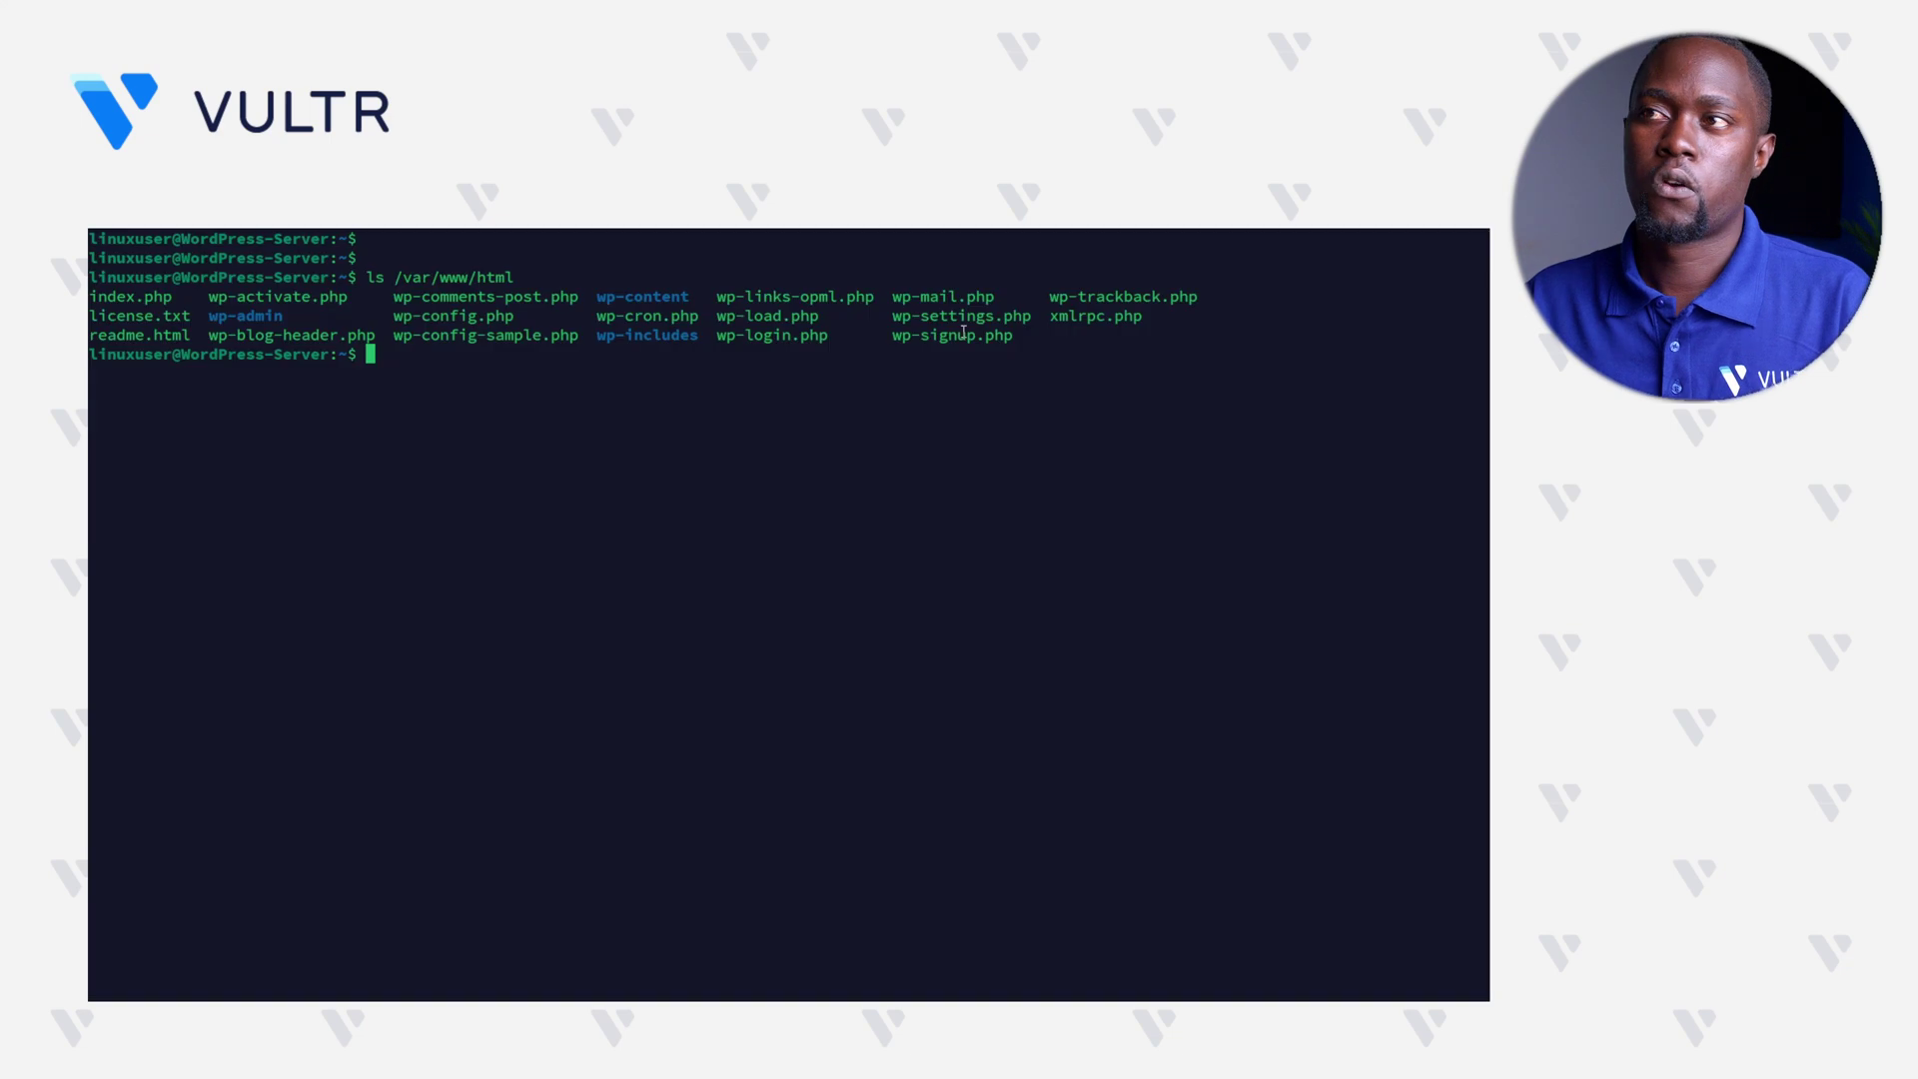
drag(1019, 338, 107, 298)
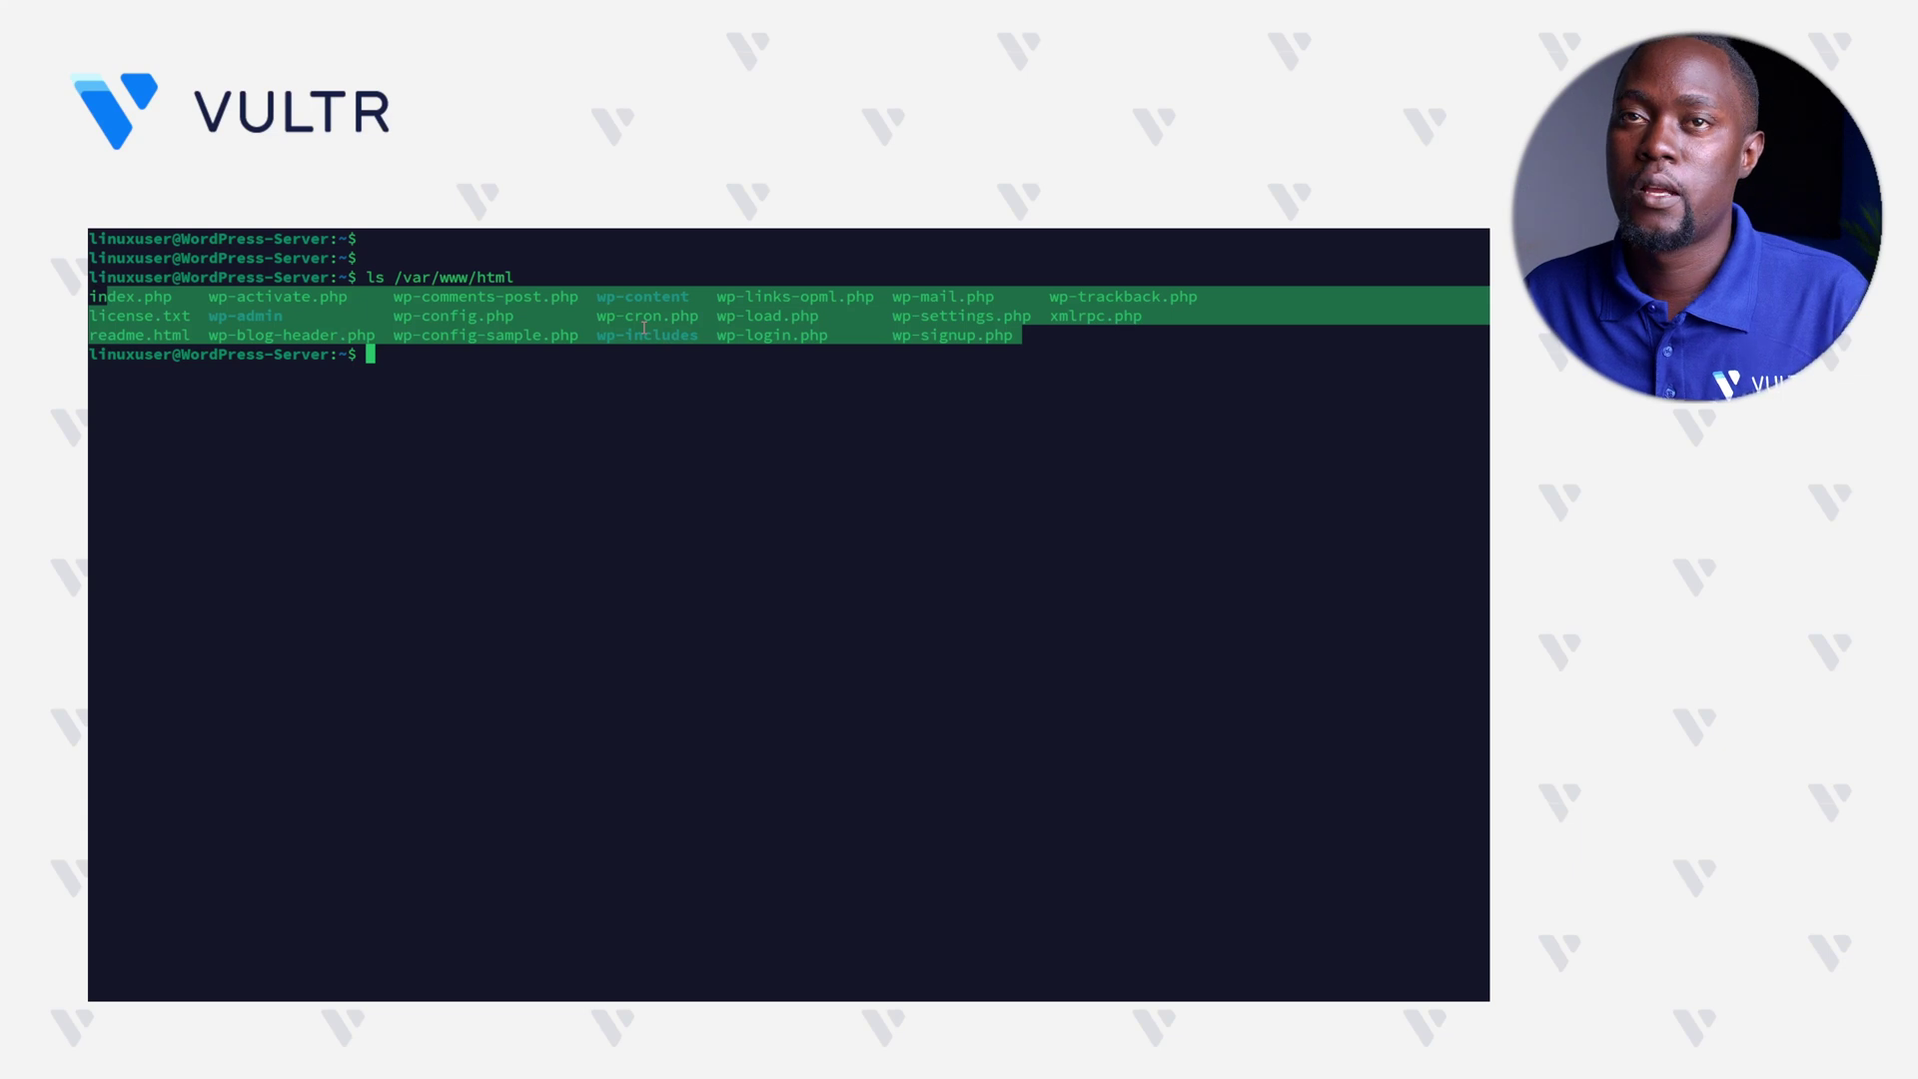
Step: Switch to the Vultr console and check the snapshot list and the status of WordPress-Server among the compute instances
key(alt+Tab)
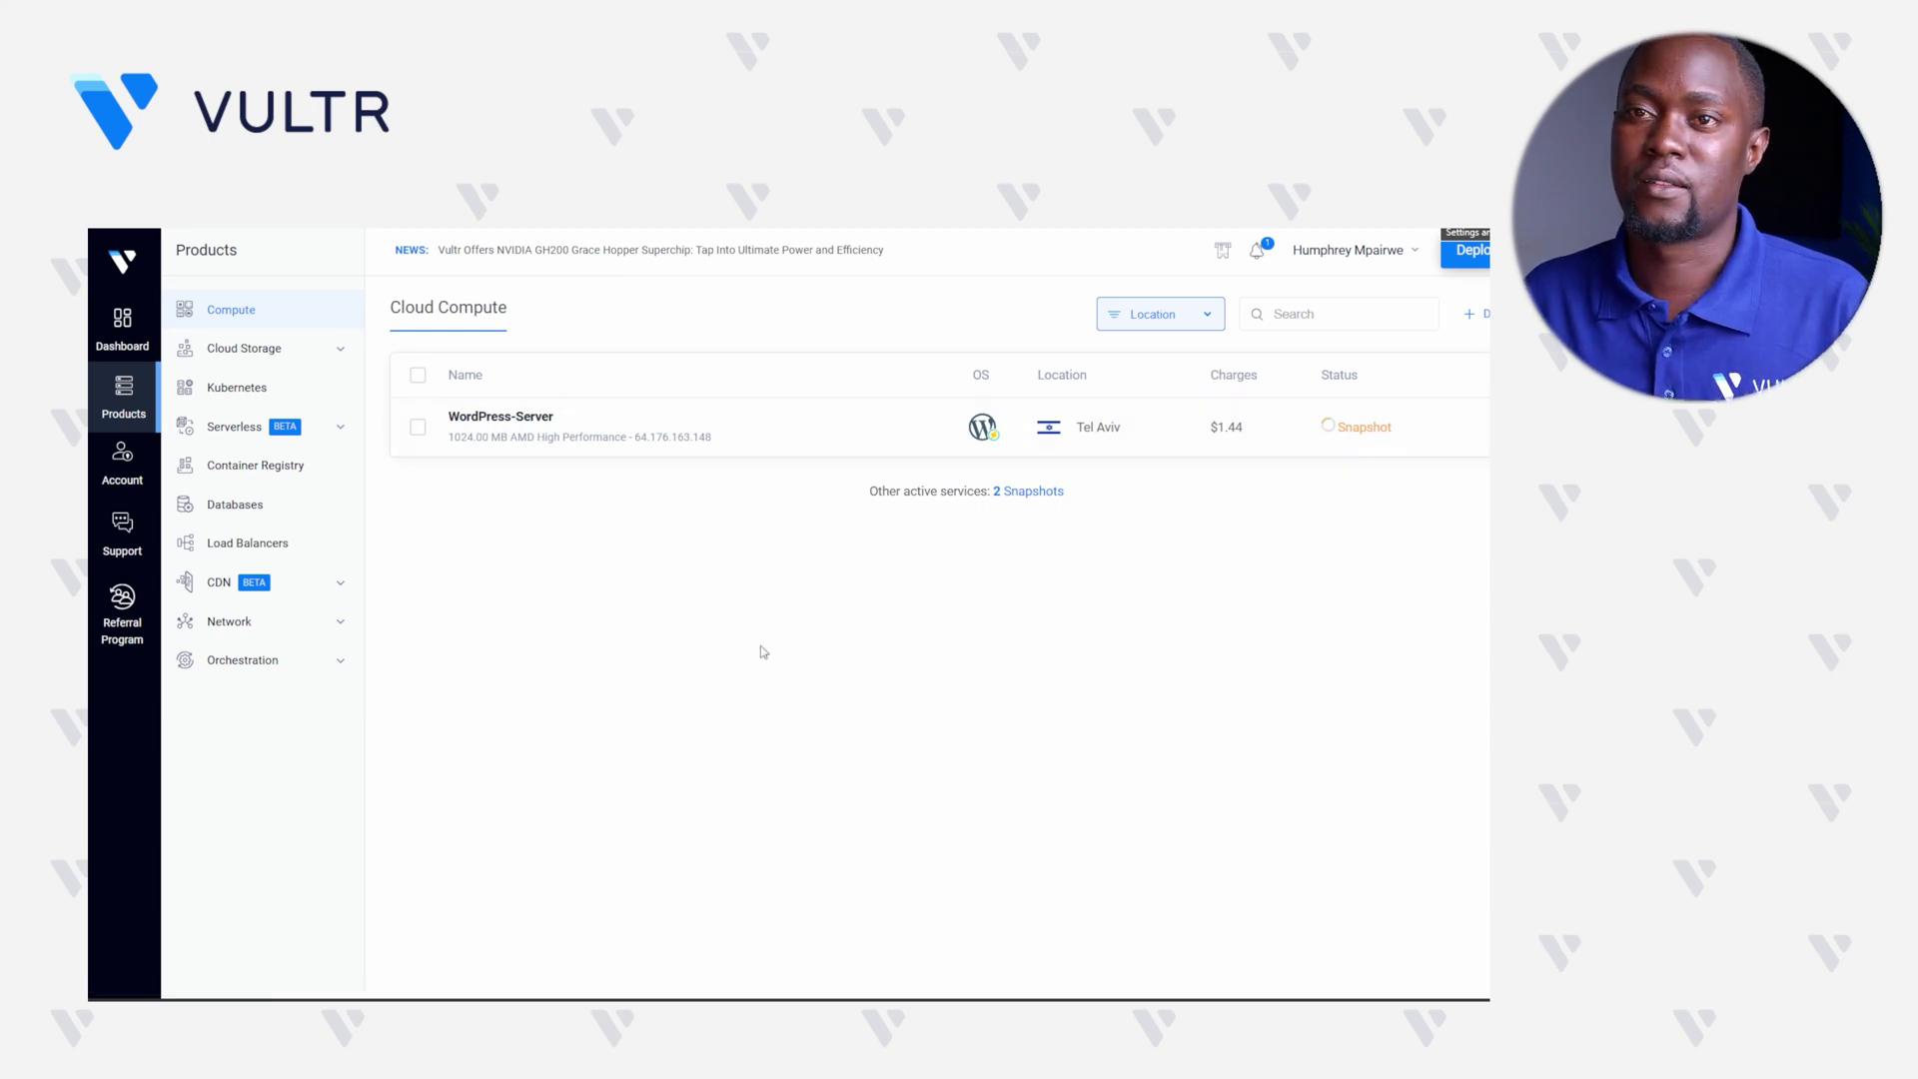
click(339, 667)
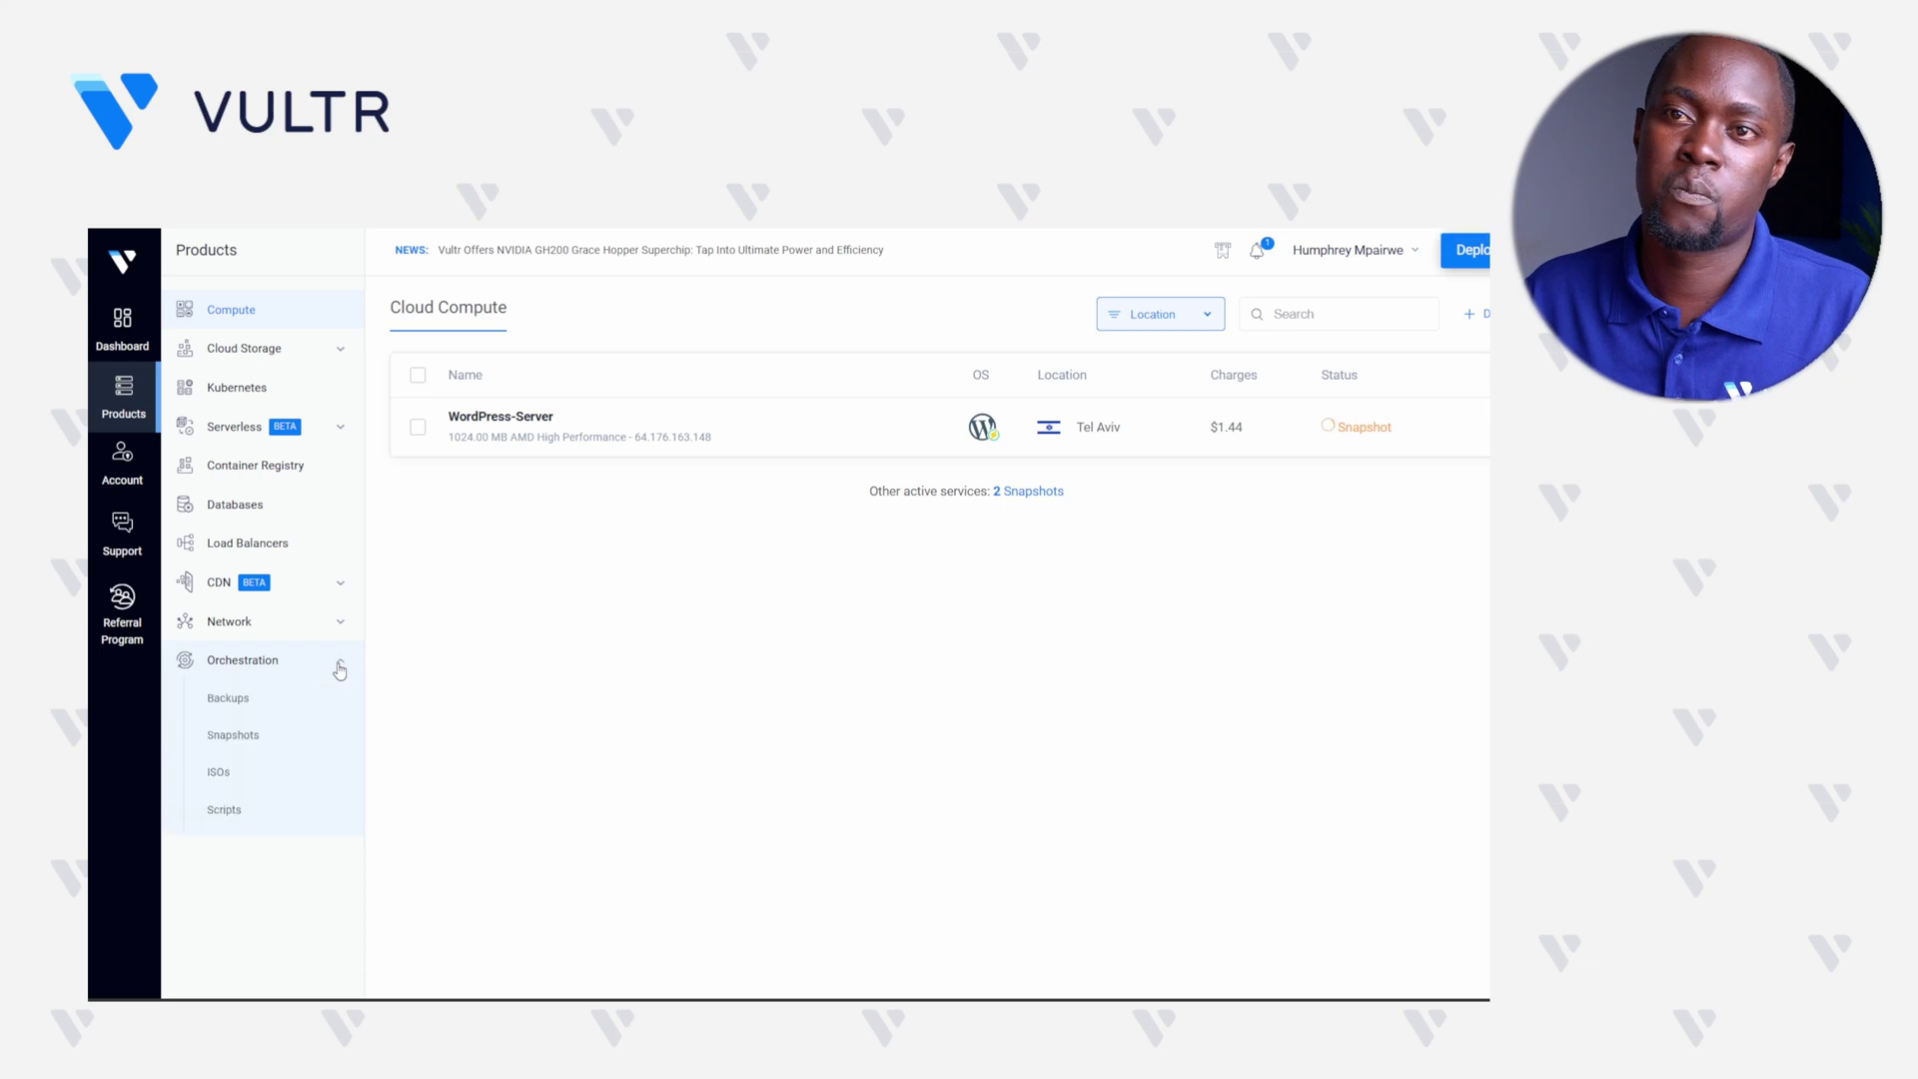
click(262, 734)
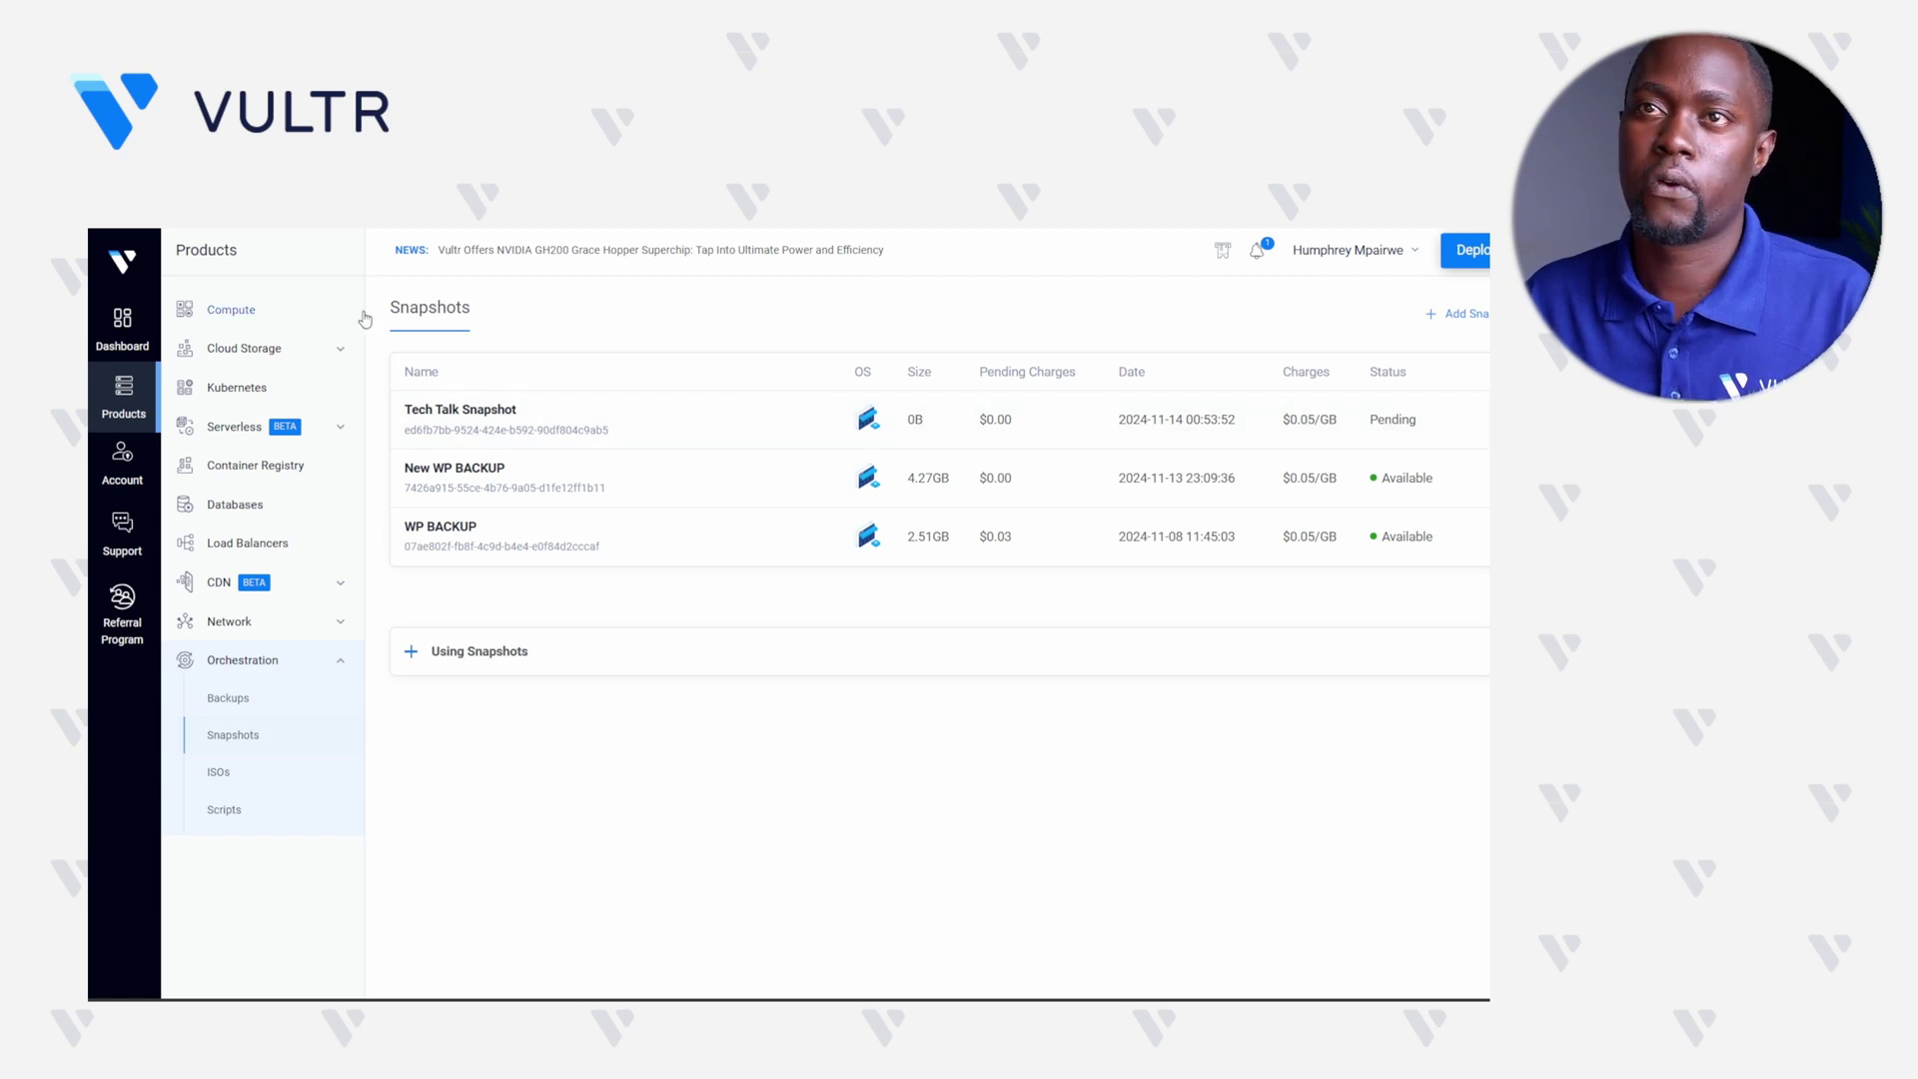
click(311, 316)
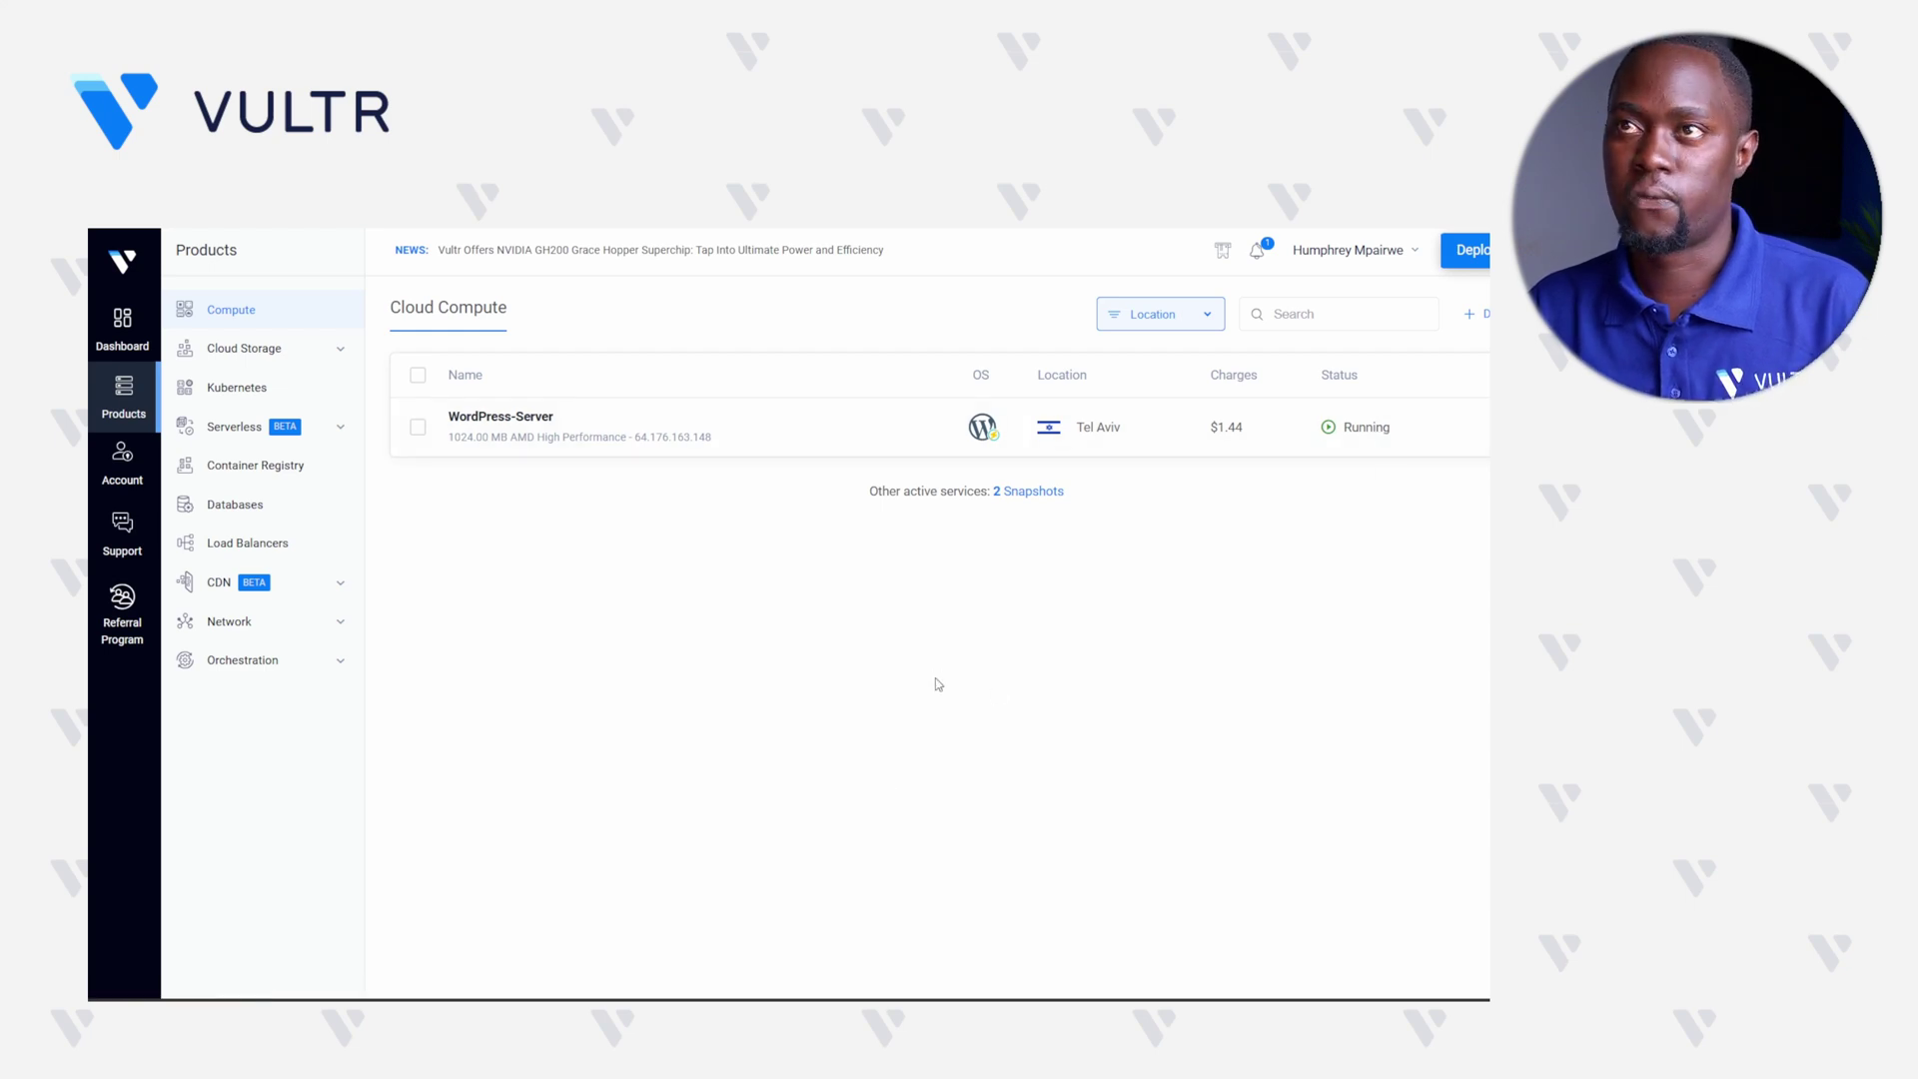
key(ctrl+Tab)
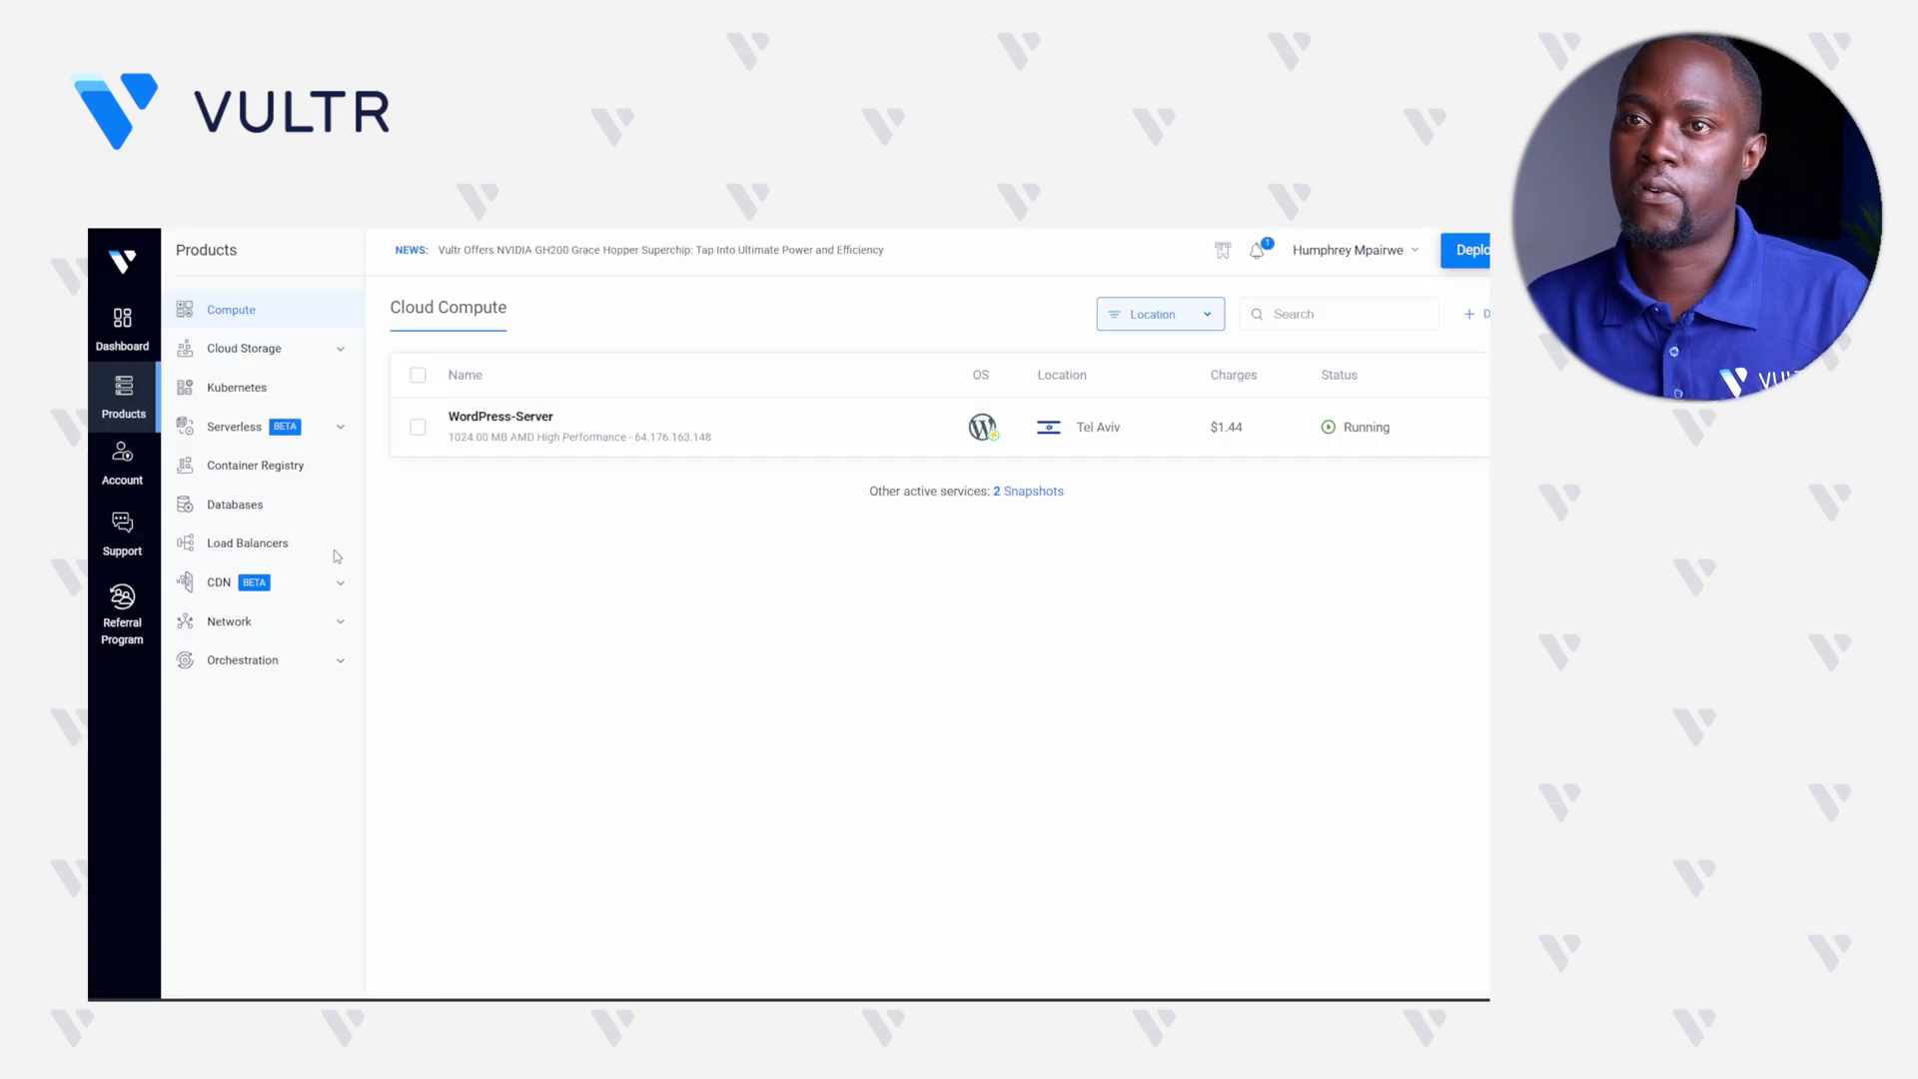
click(322, 661)
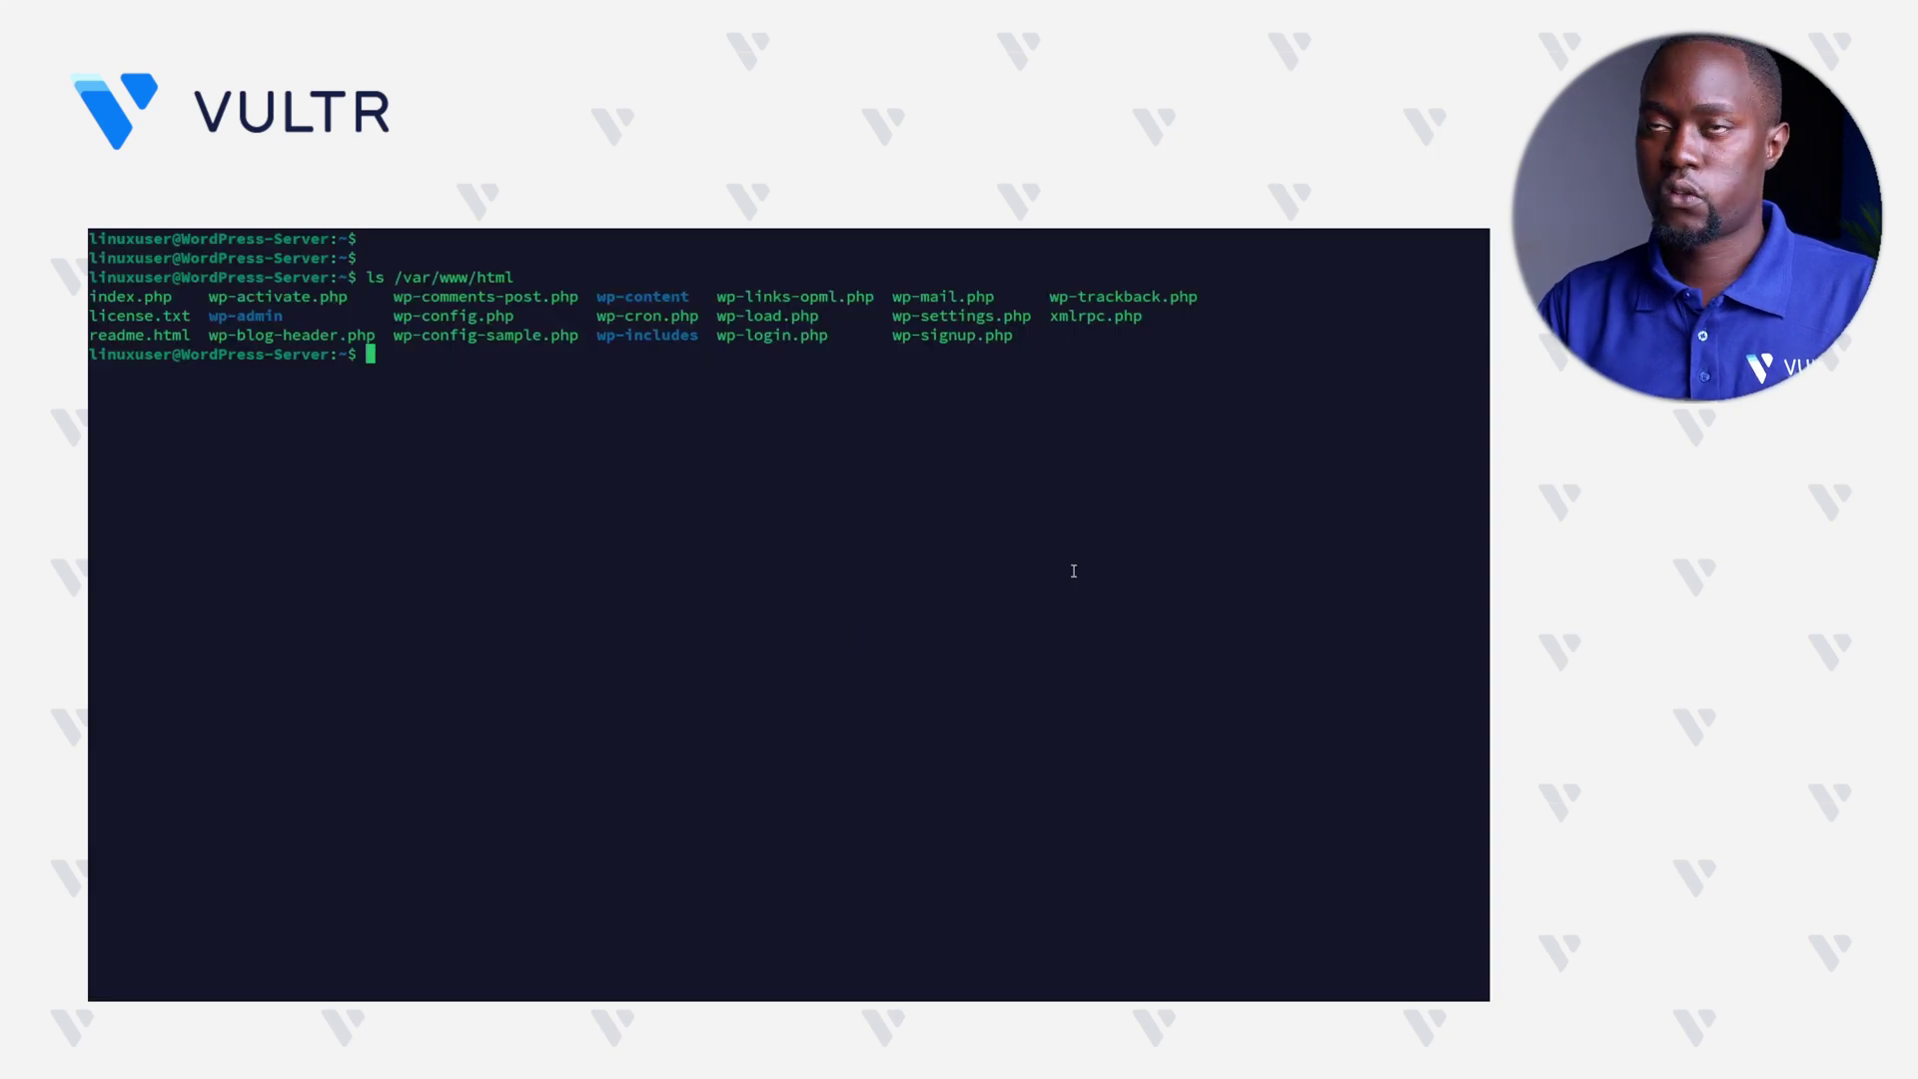
Step: Back in the server's terminal, change to the home directory and print the working directory
text(cd)
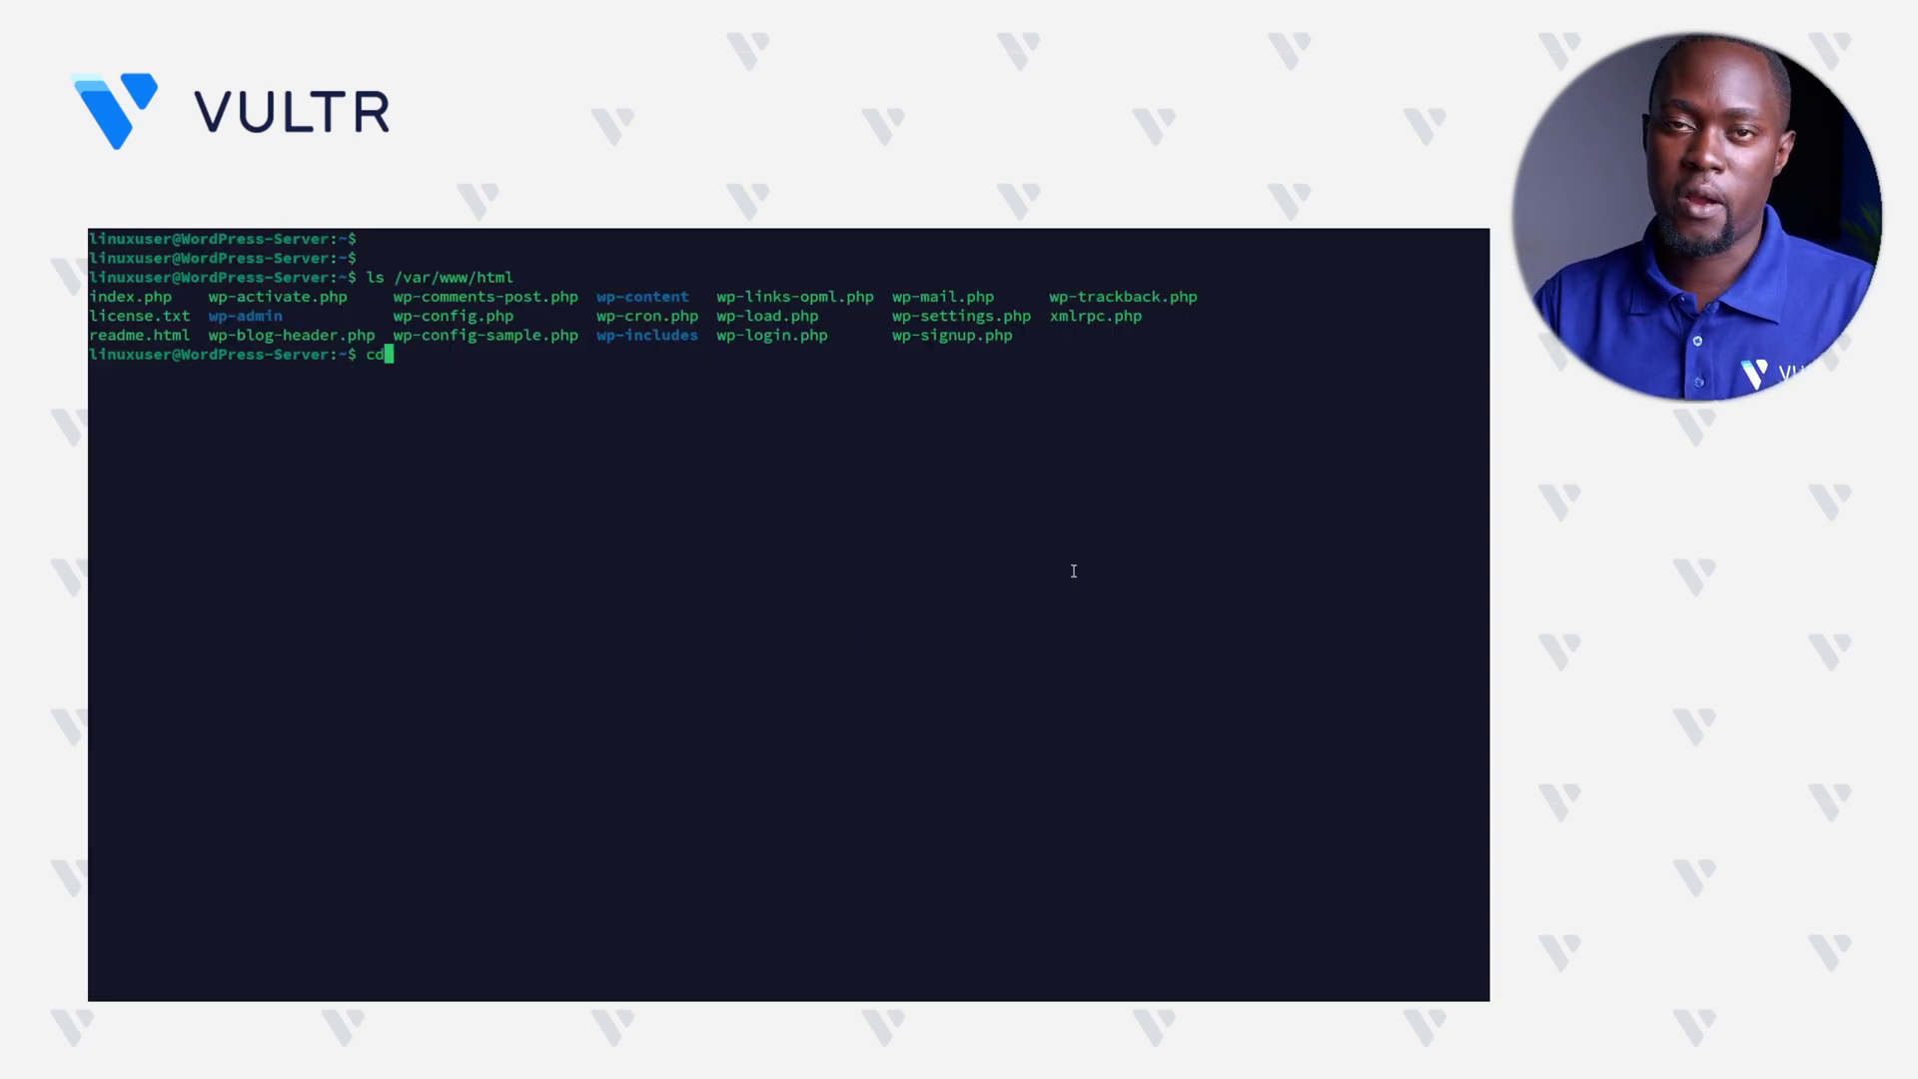
key(Return)
text(pwd)
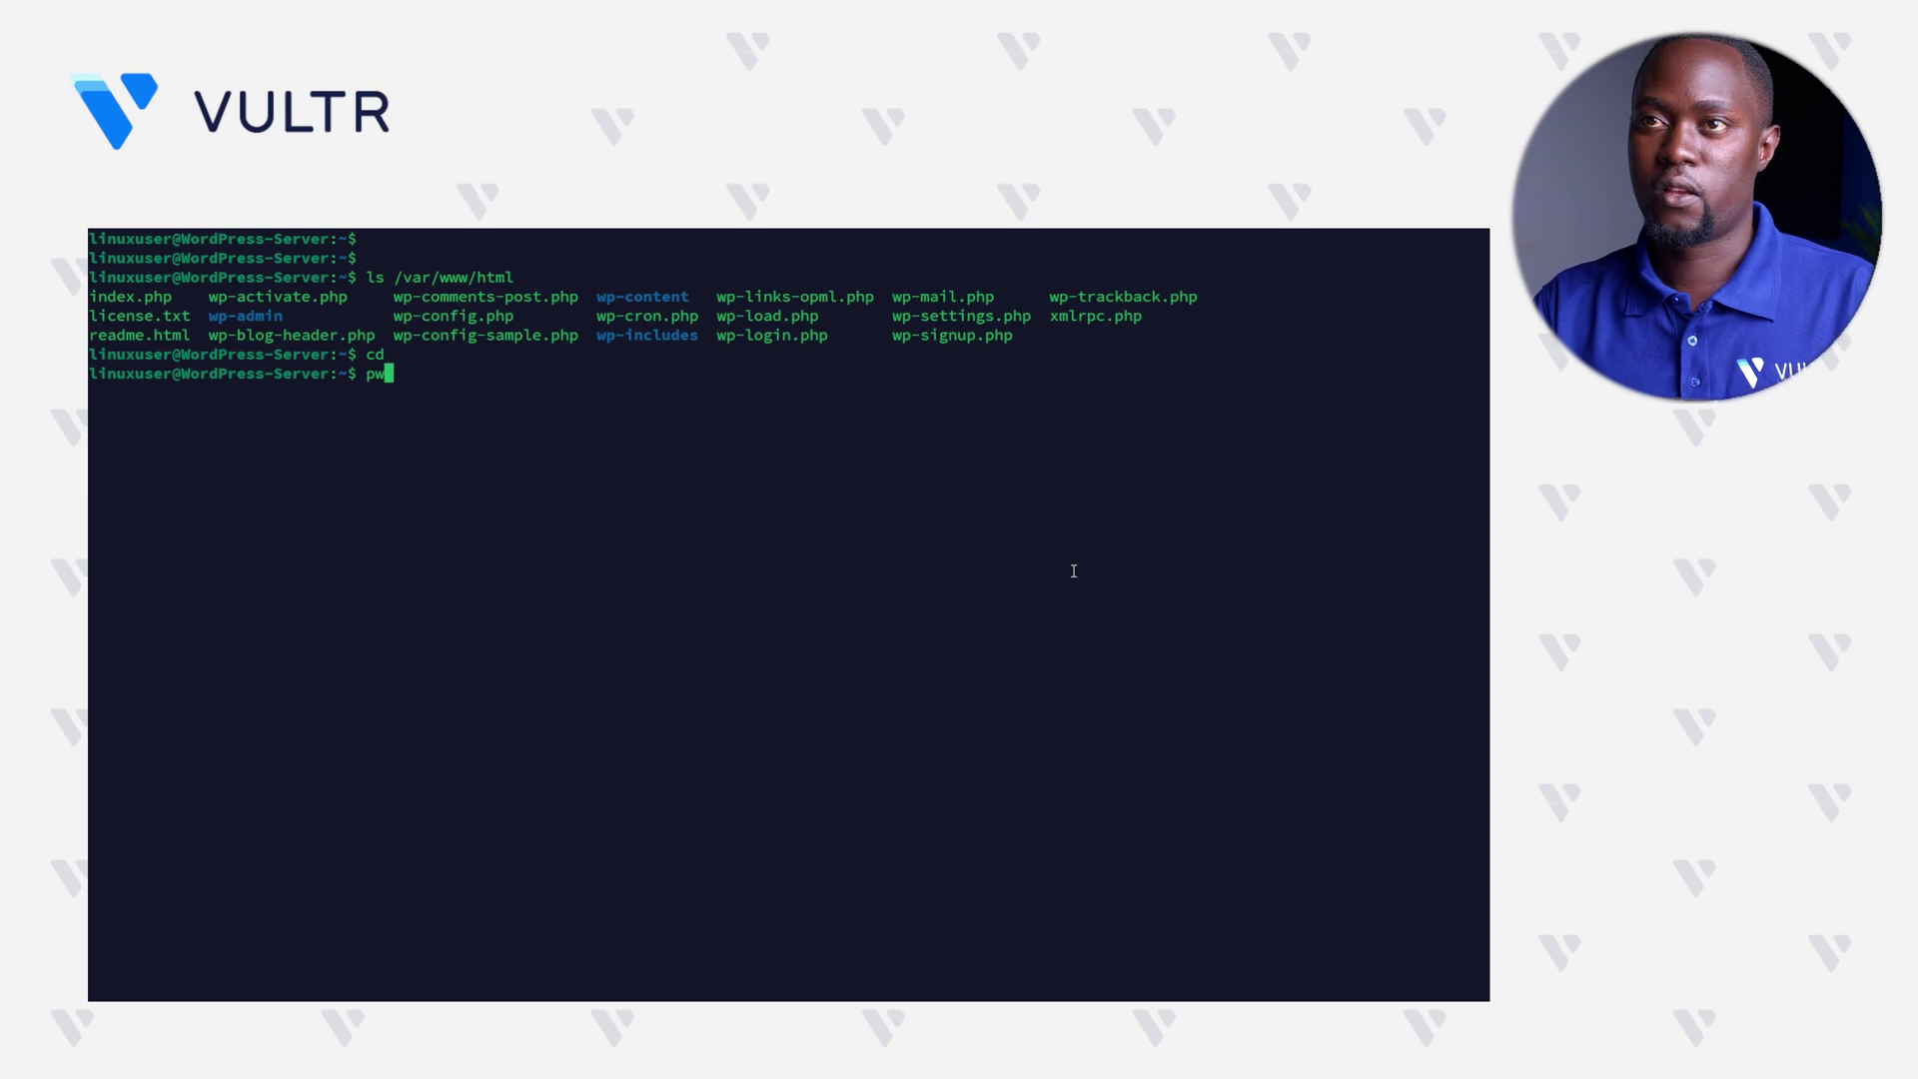
key(Return)
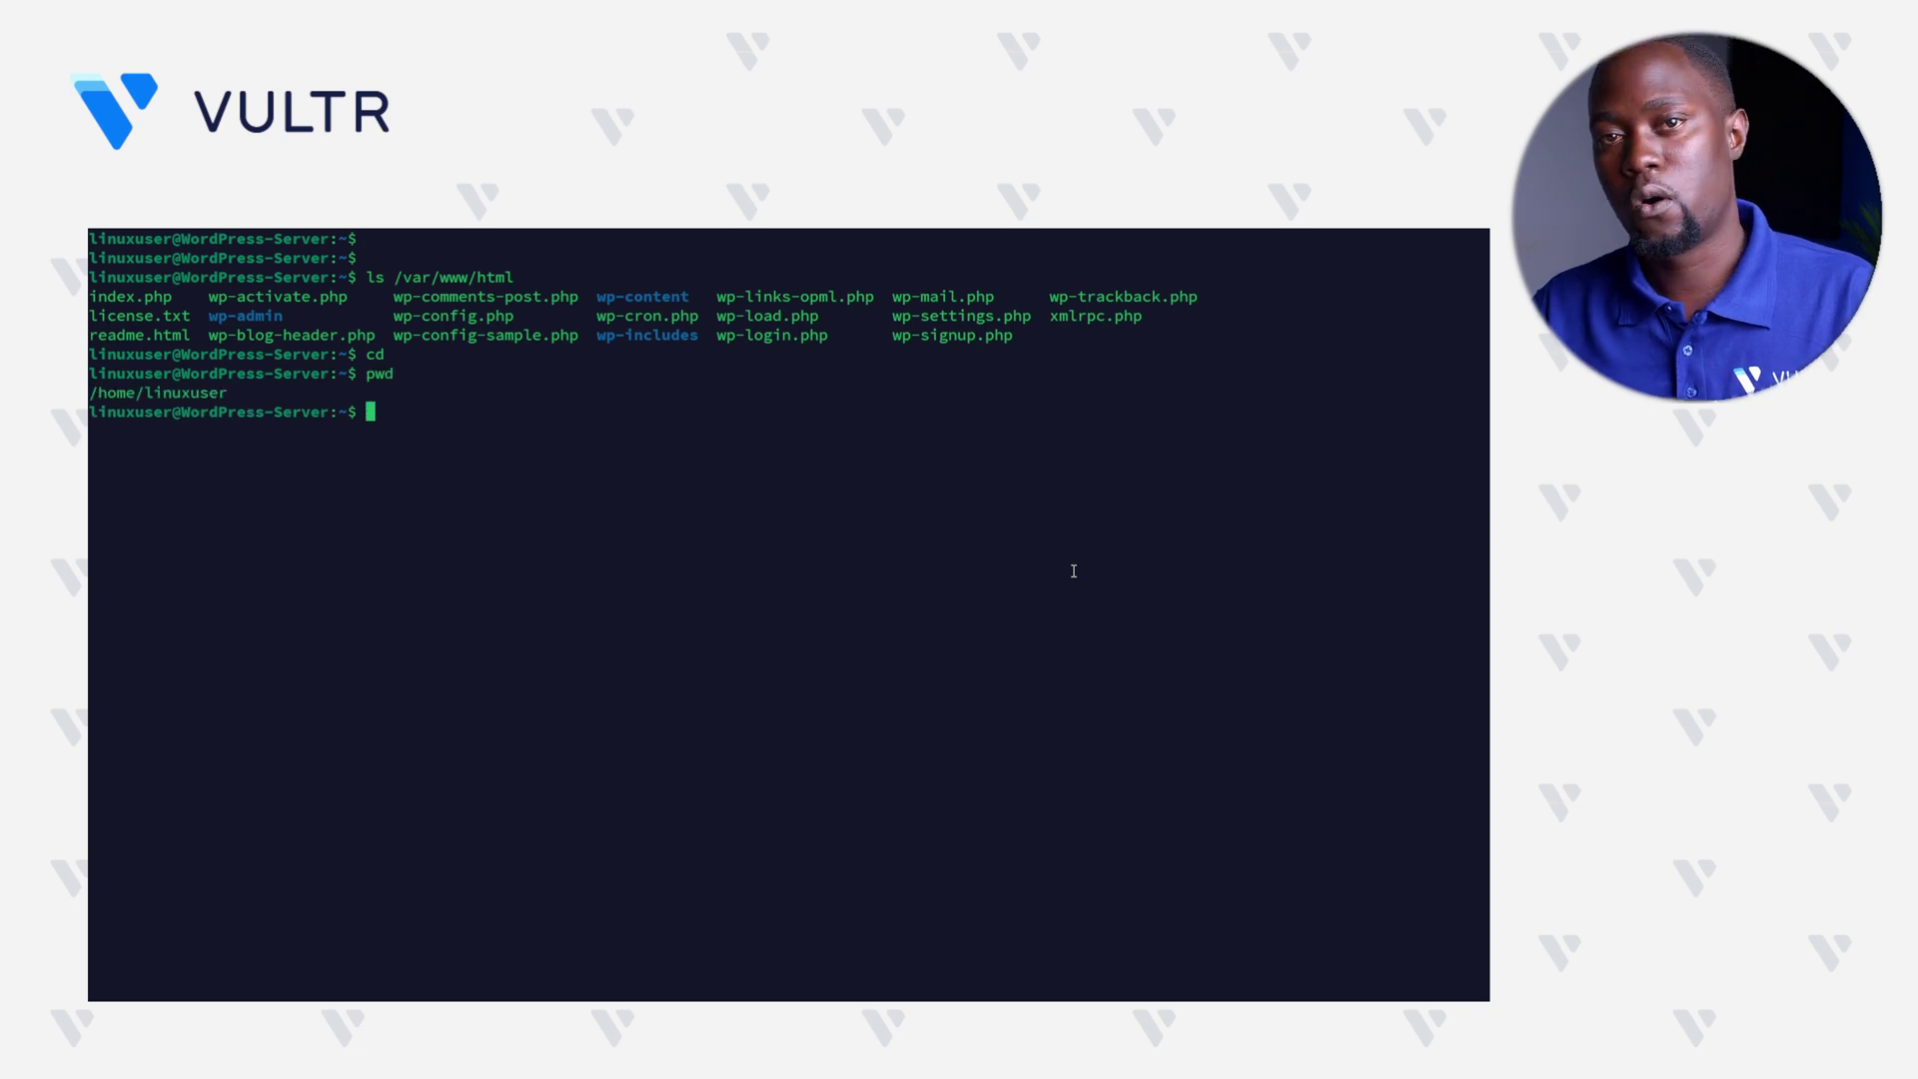
Step: Create the empty files techtalk1 and snapshot-techtalk.txt in the home directory, and list the directory's contents
text(t)
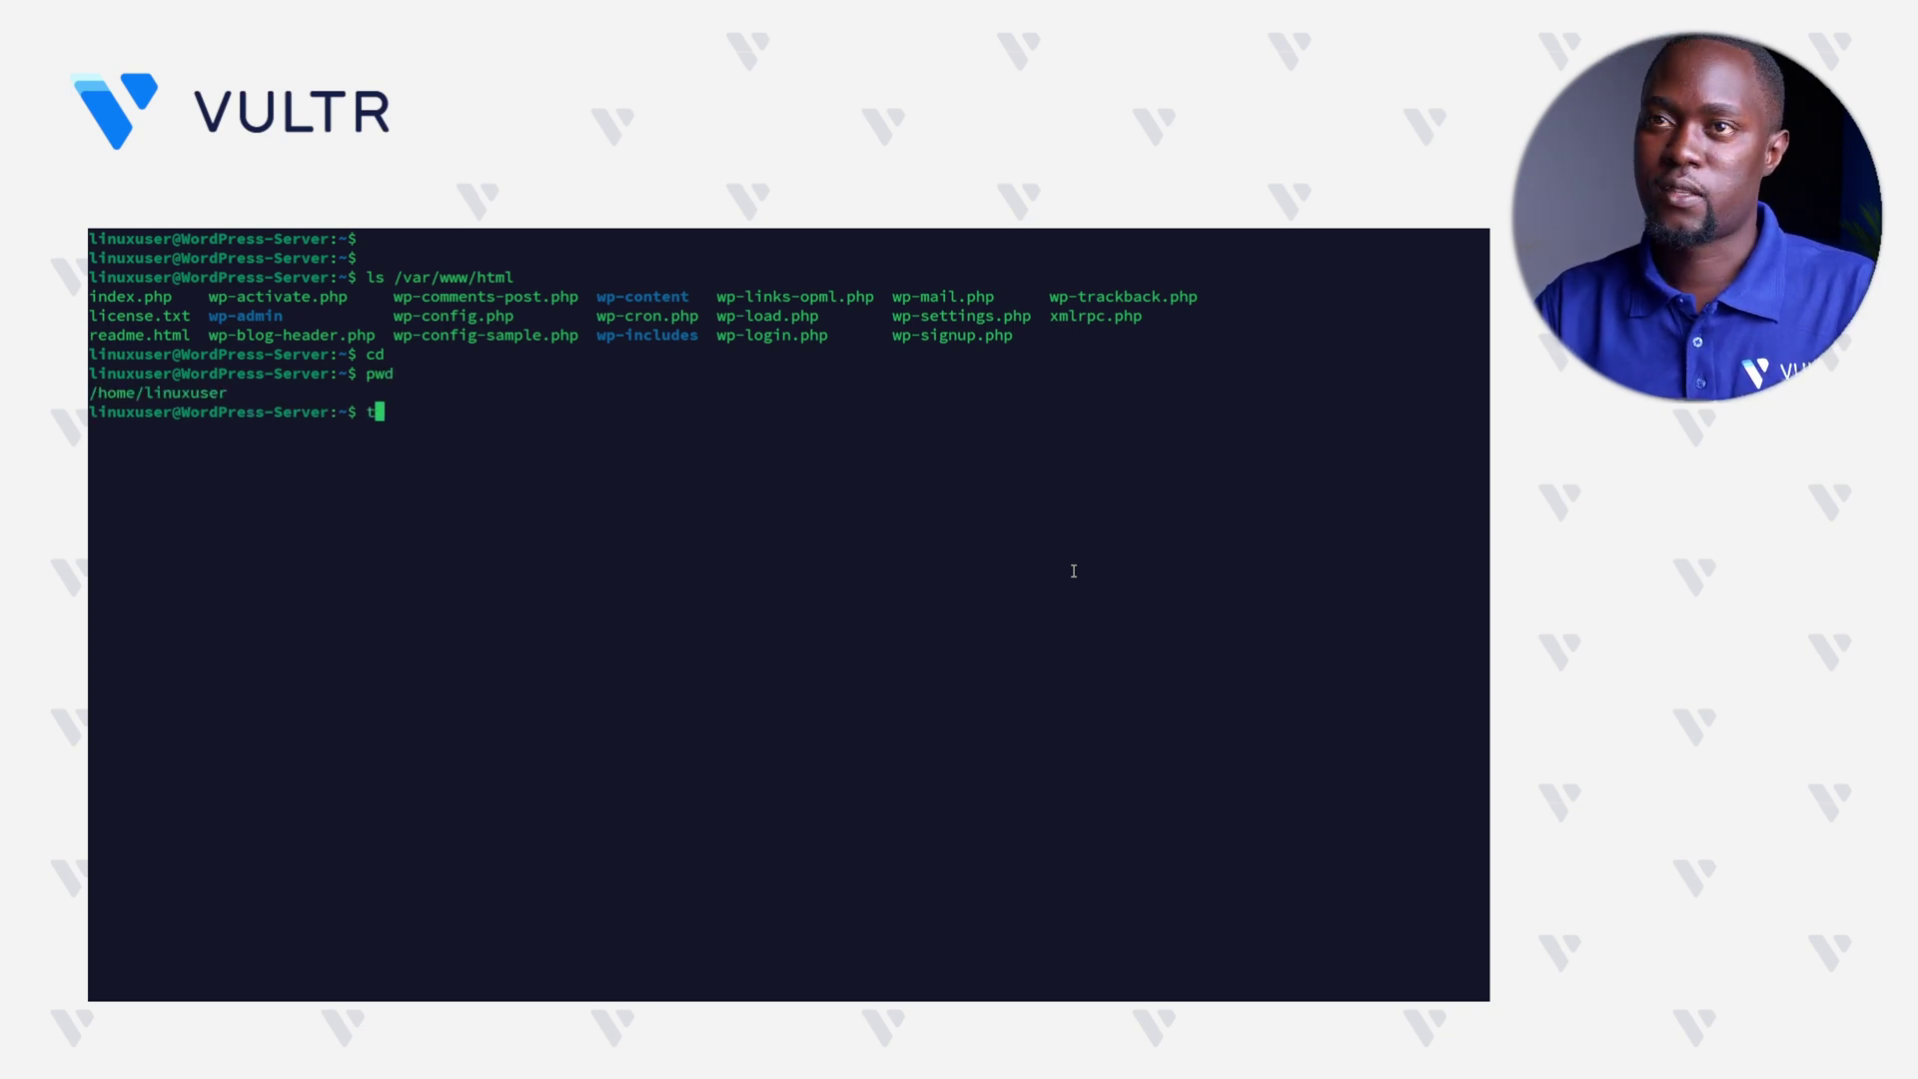
text(ocuh)
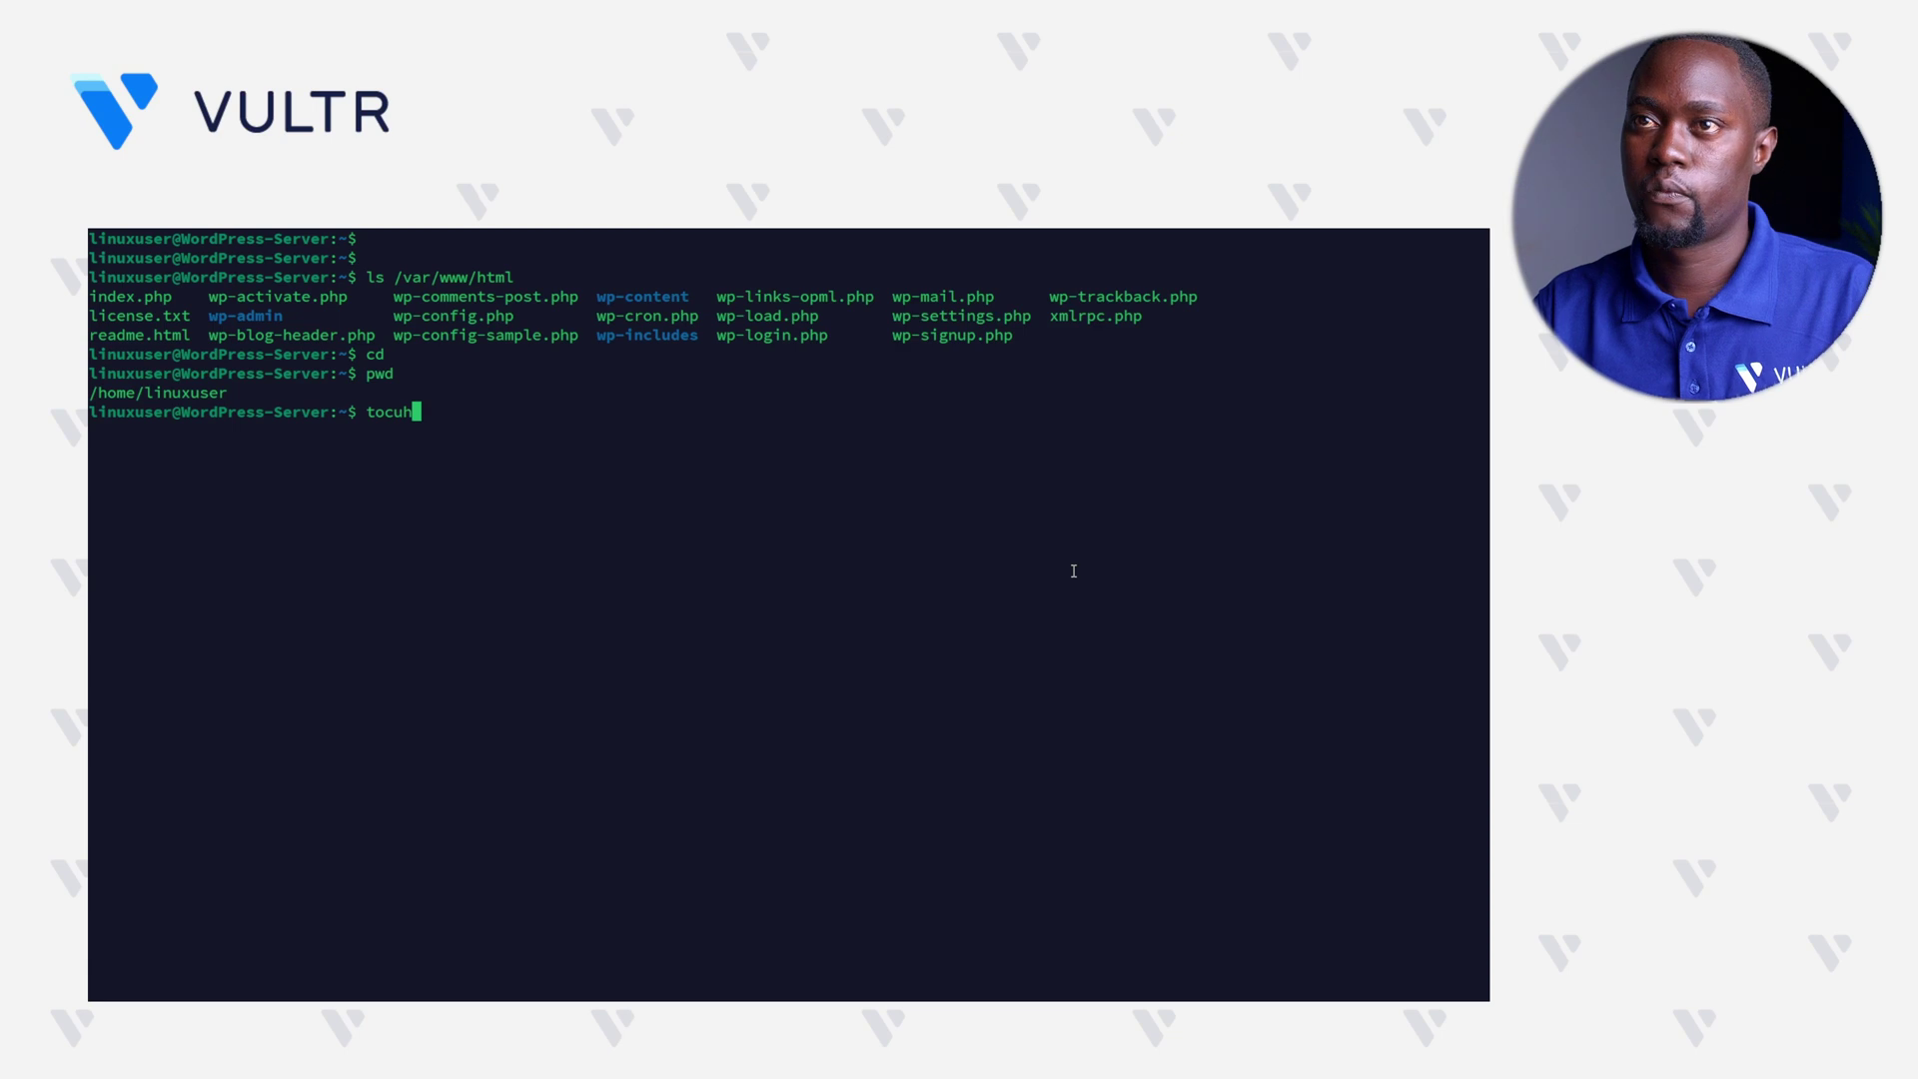
key(BackSpace)
key(BackSpace)
key(BackSpace)
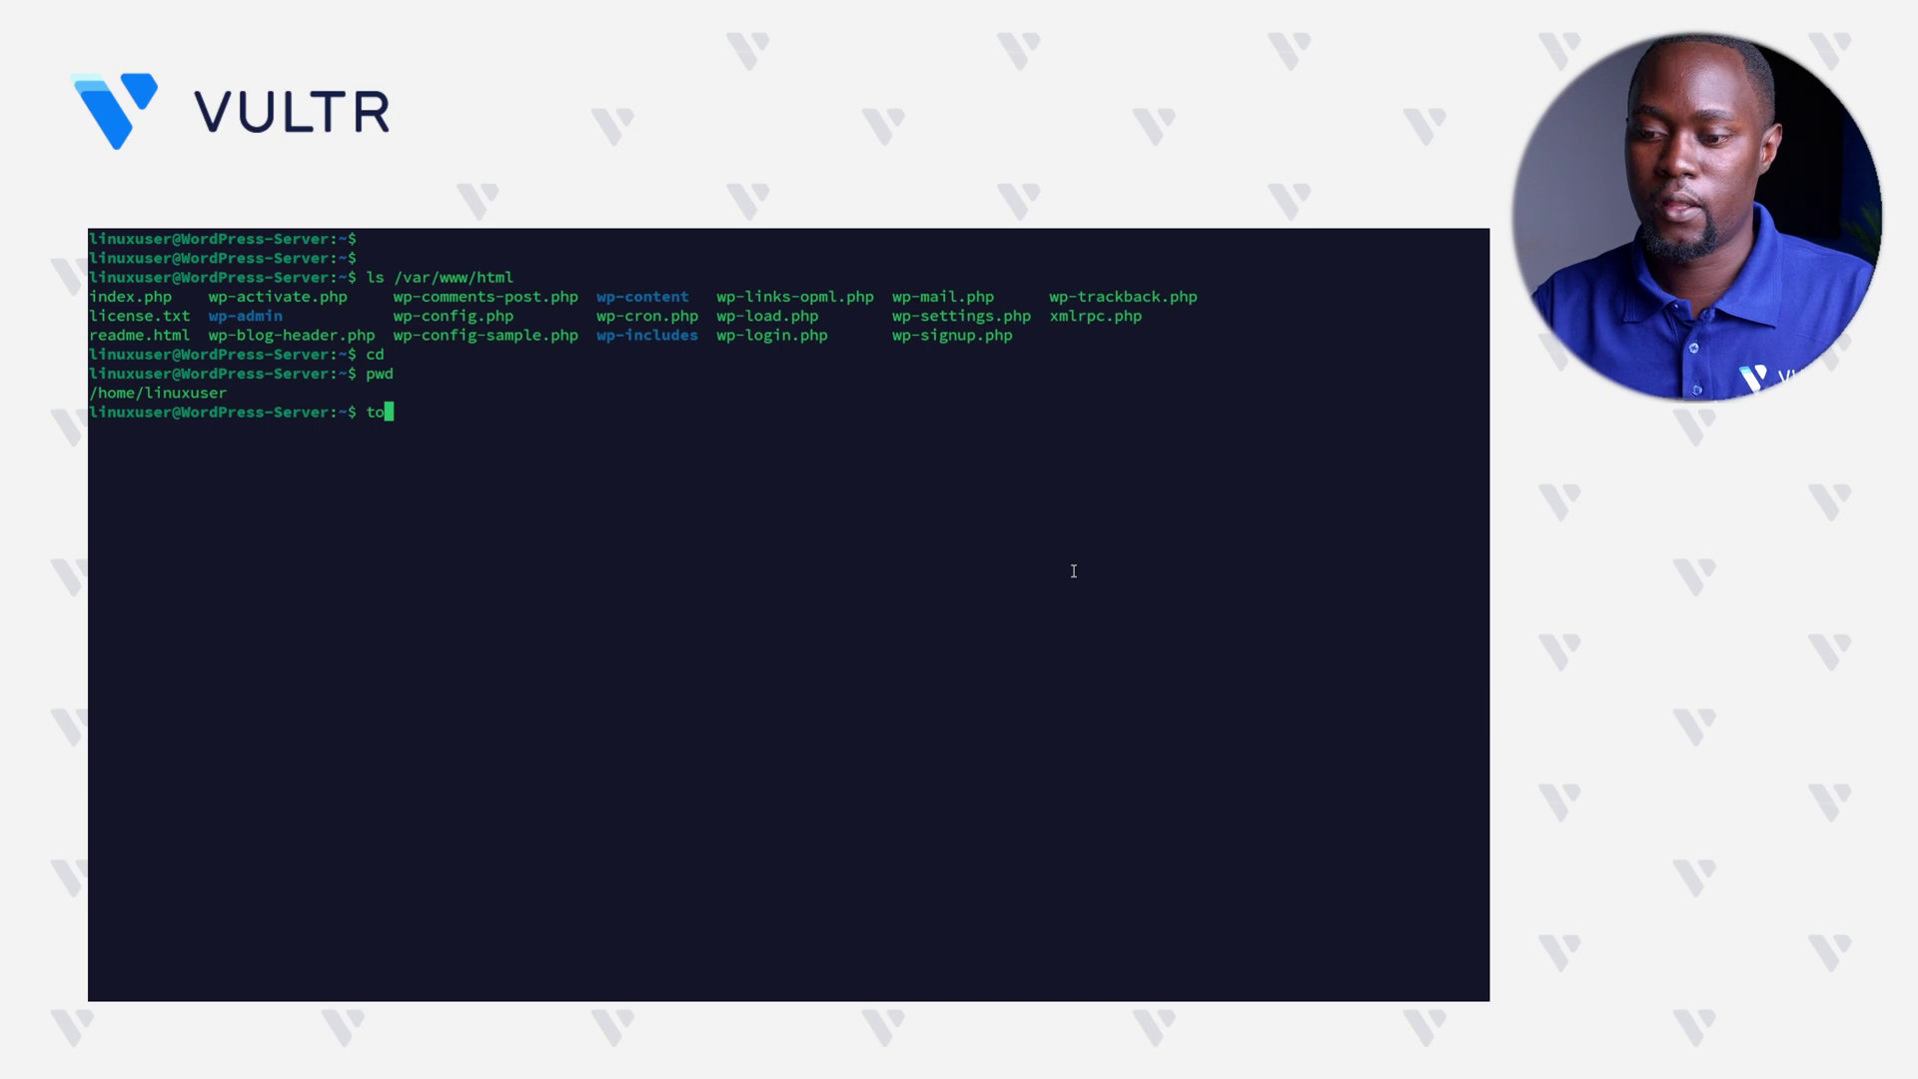
text(uch tech)
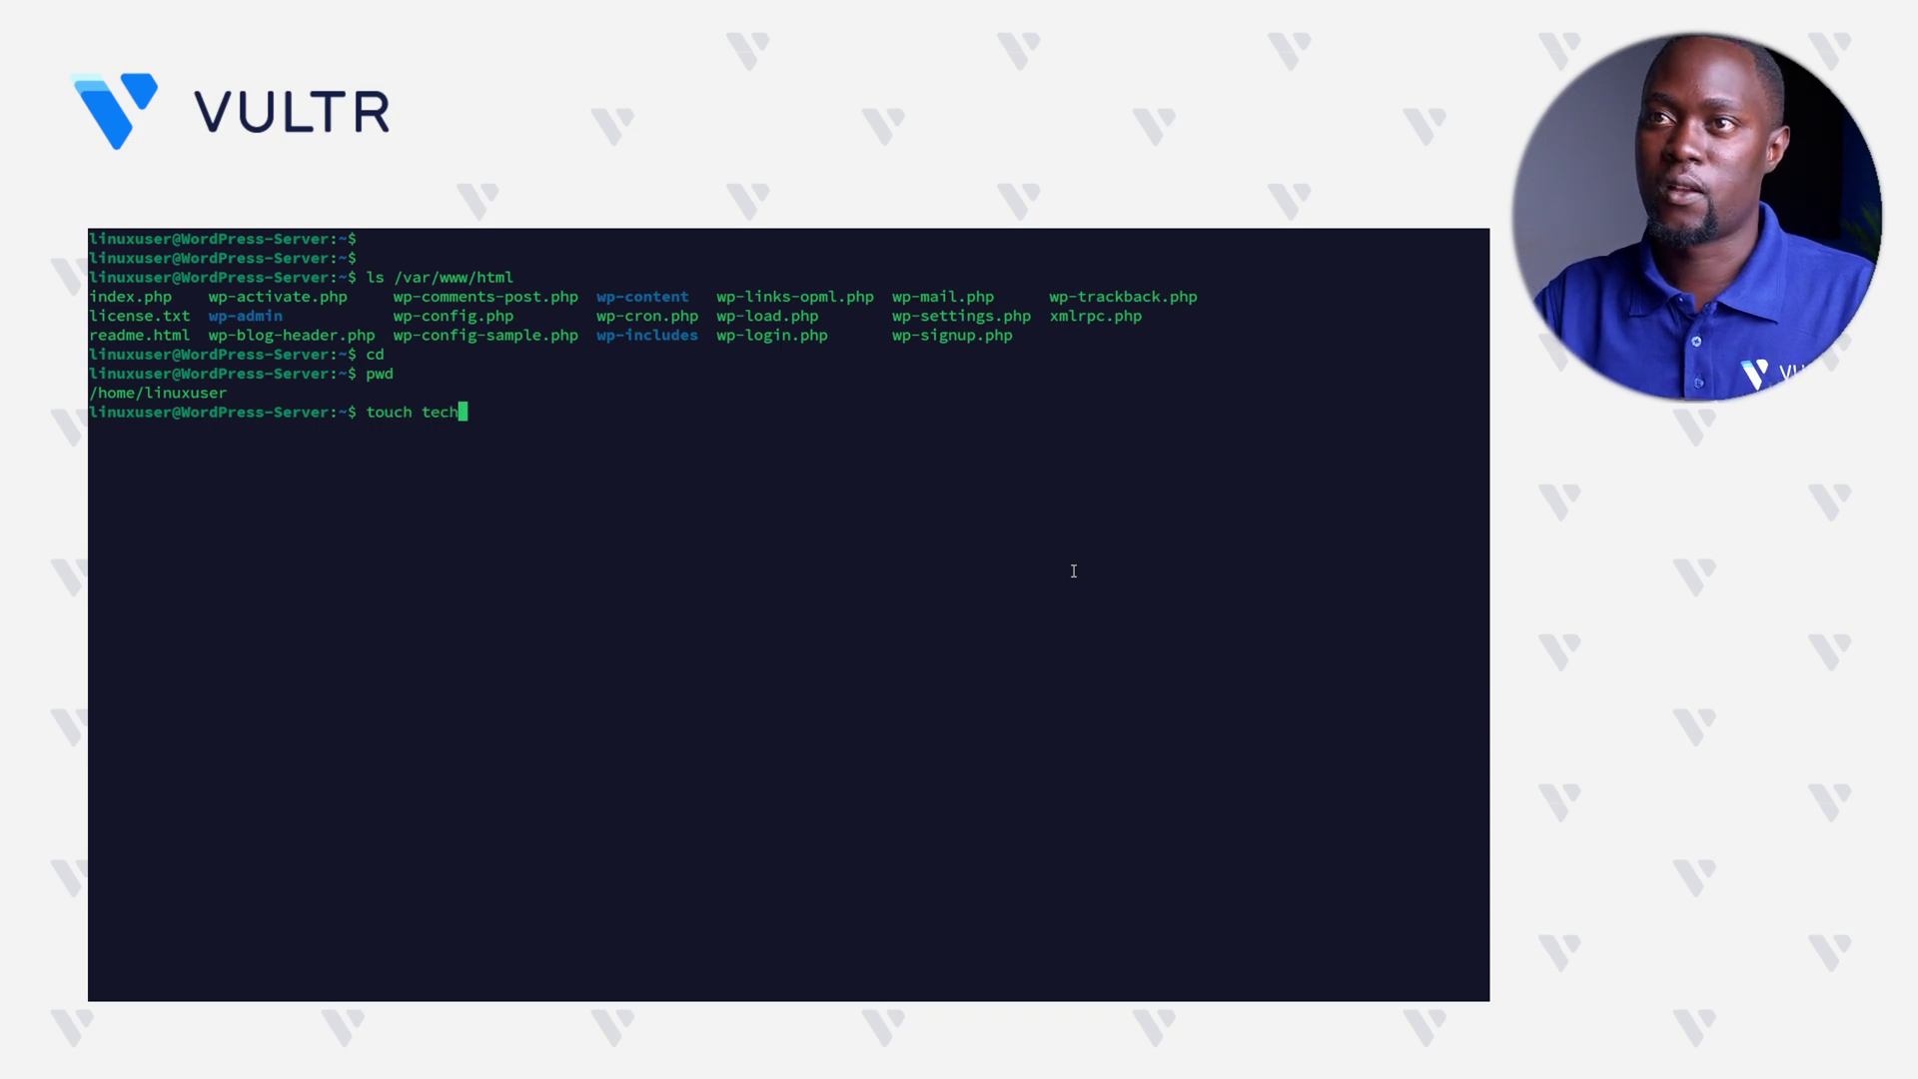
text(talk1 )
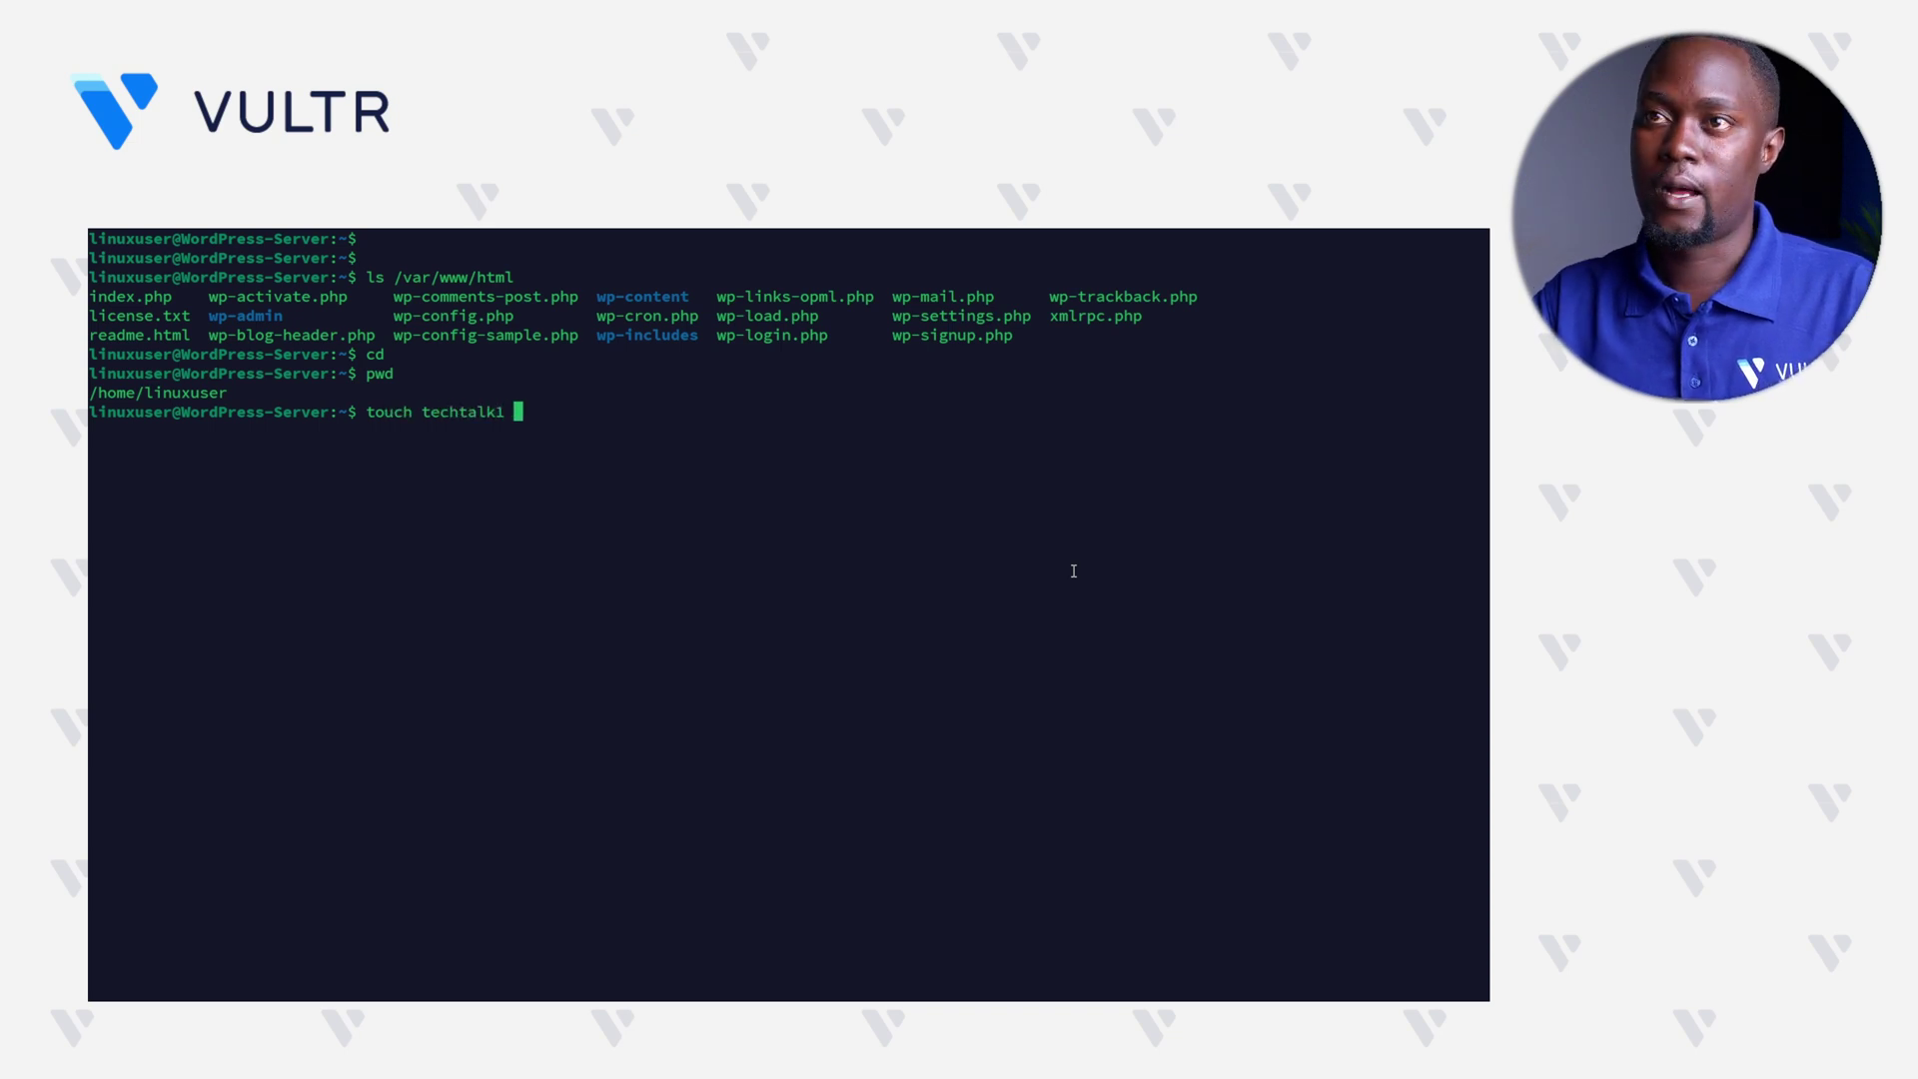
text(snaps)
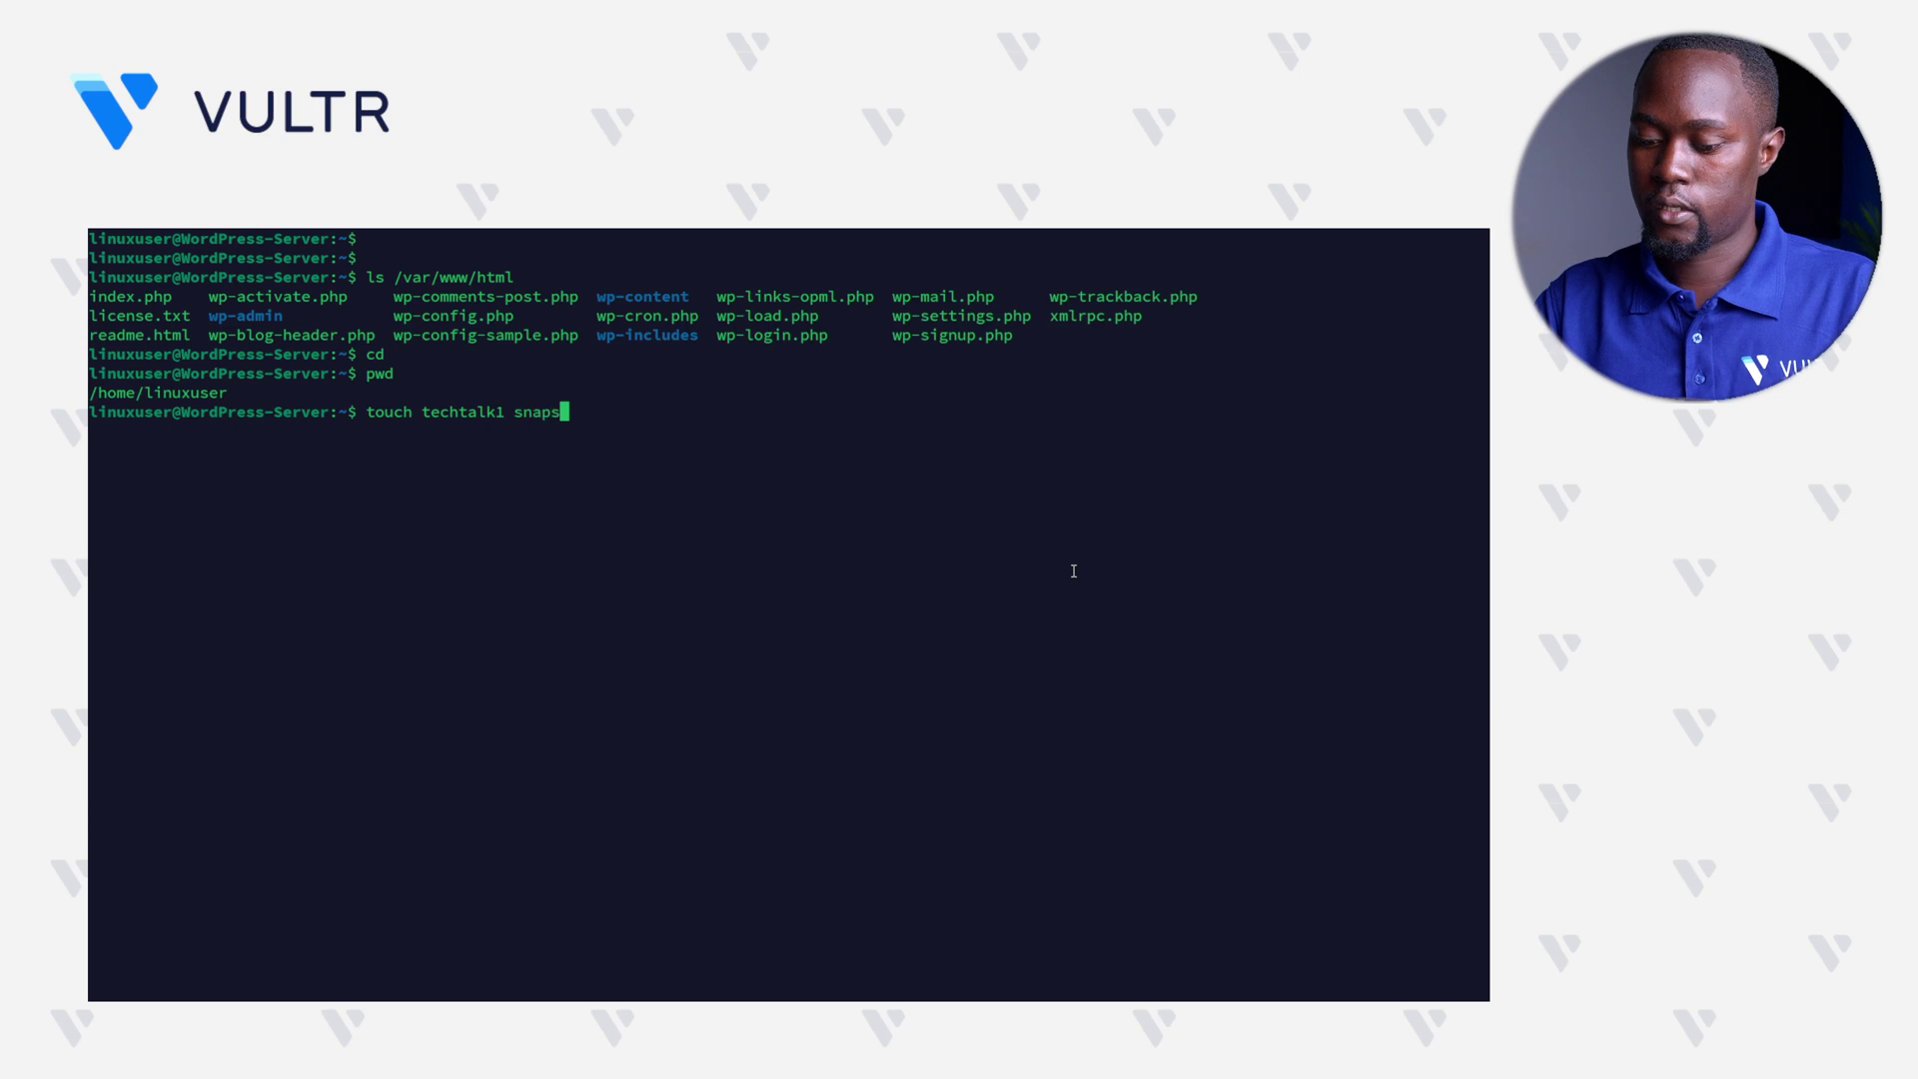
text(hot-techtalk.txt)
key(Return)
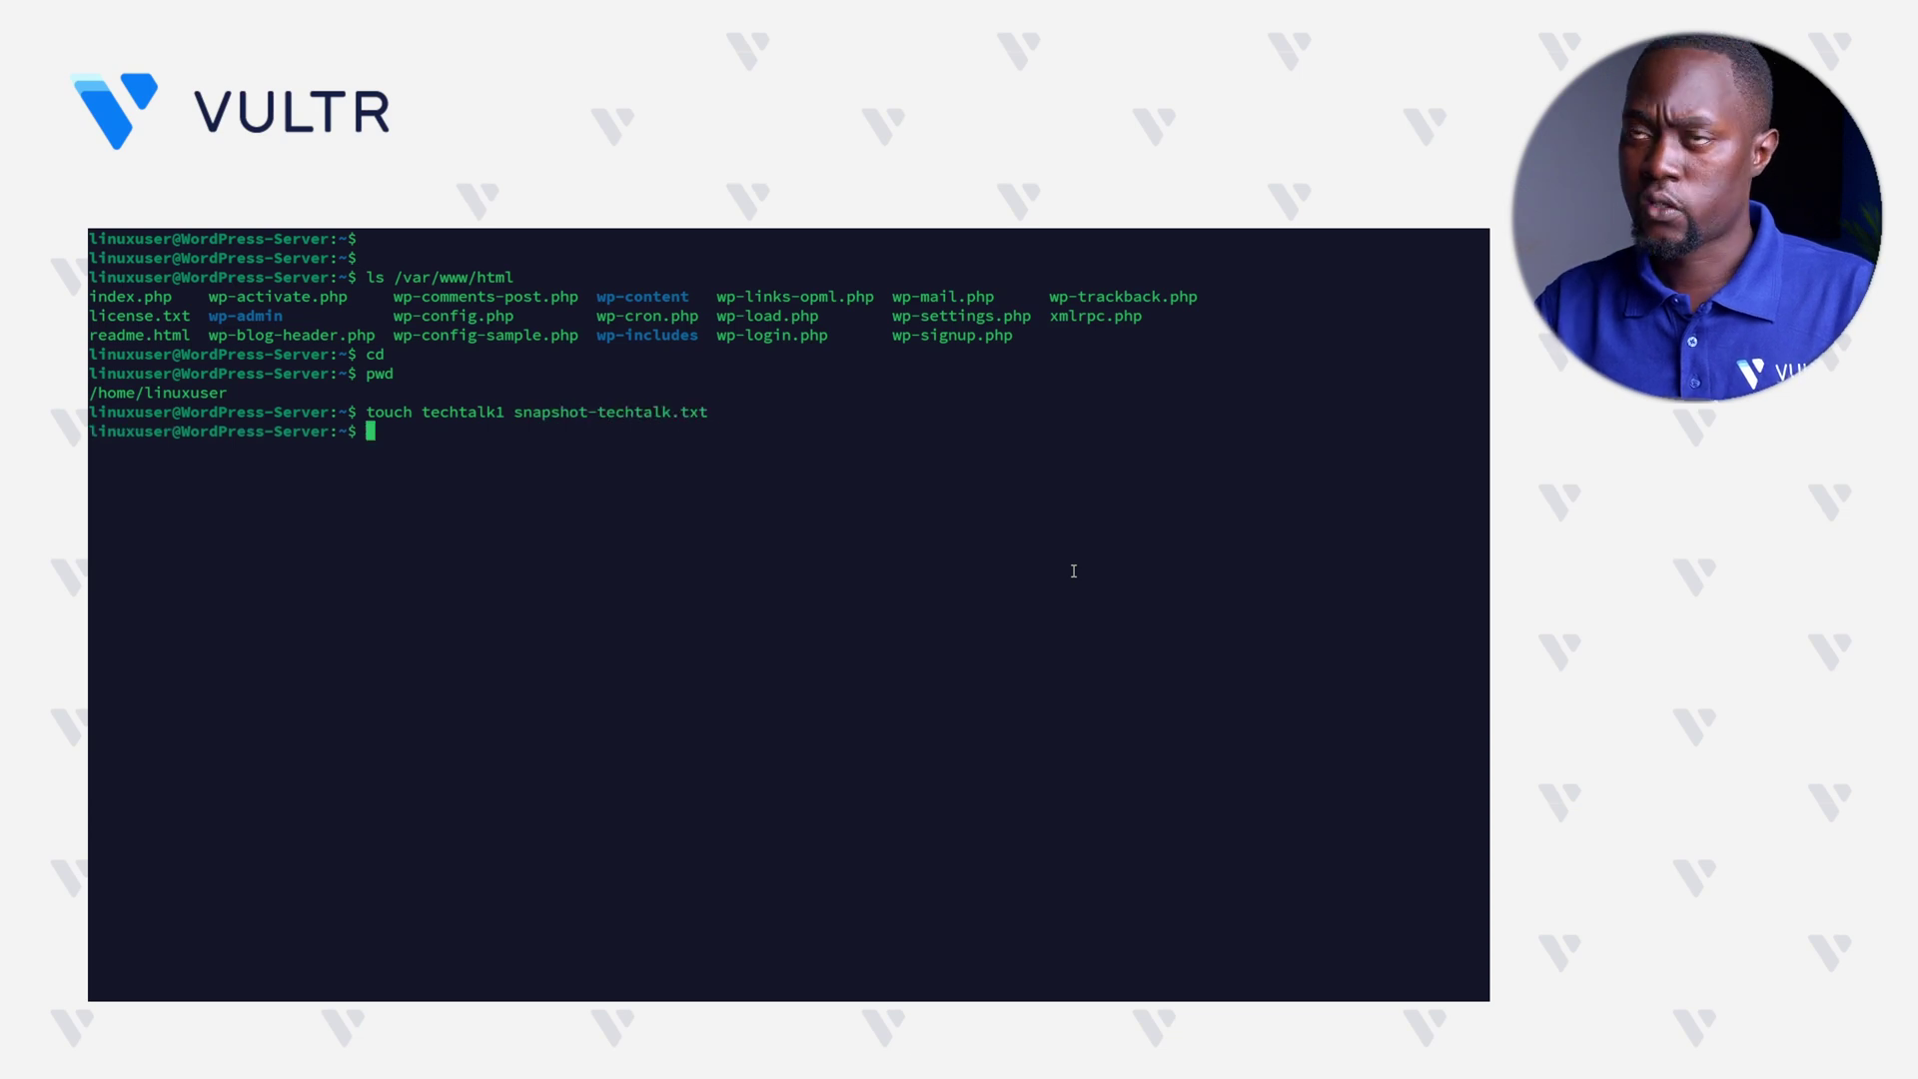
text(ls)
key(Return)
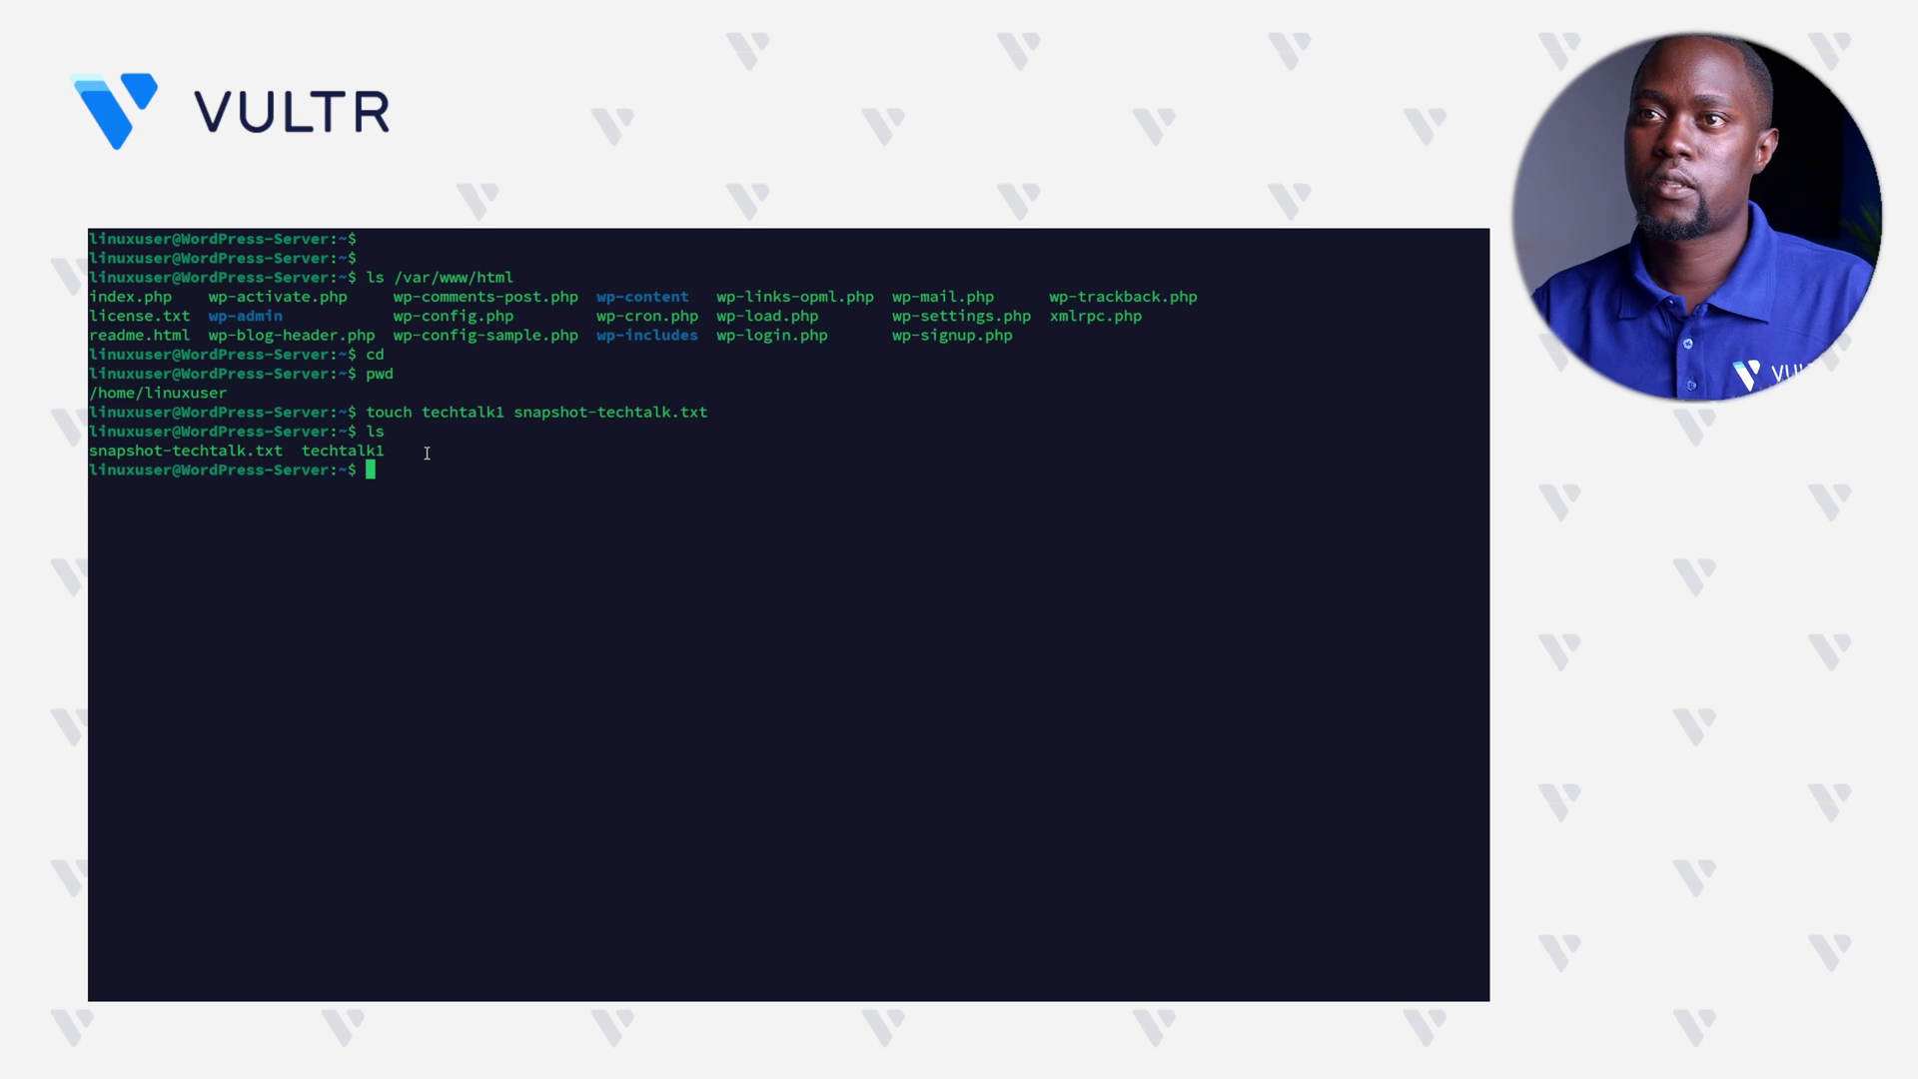
Step: Change to the /var/www/html directory and list its files
text(cd /var/www/html)
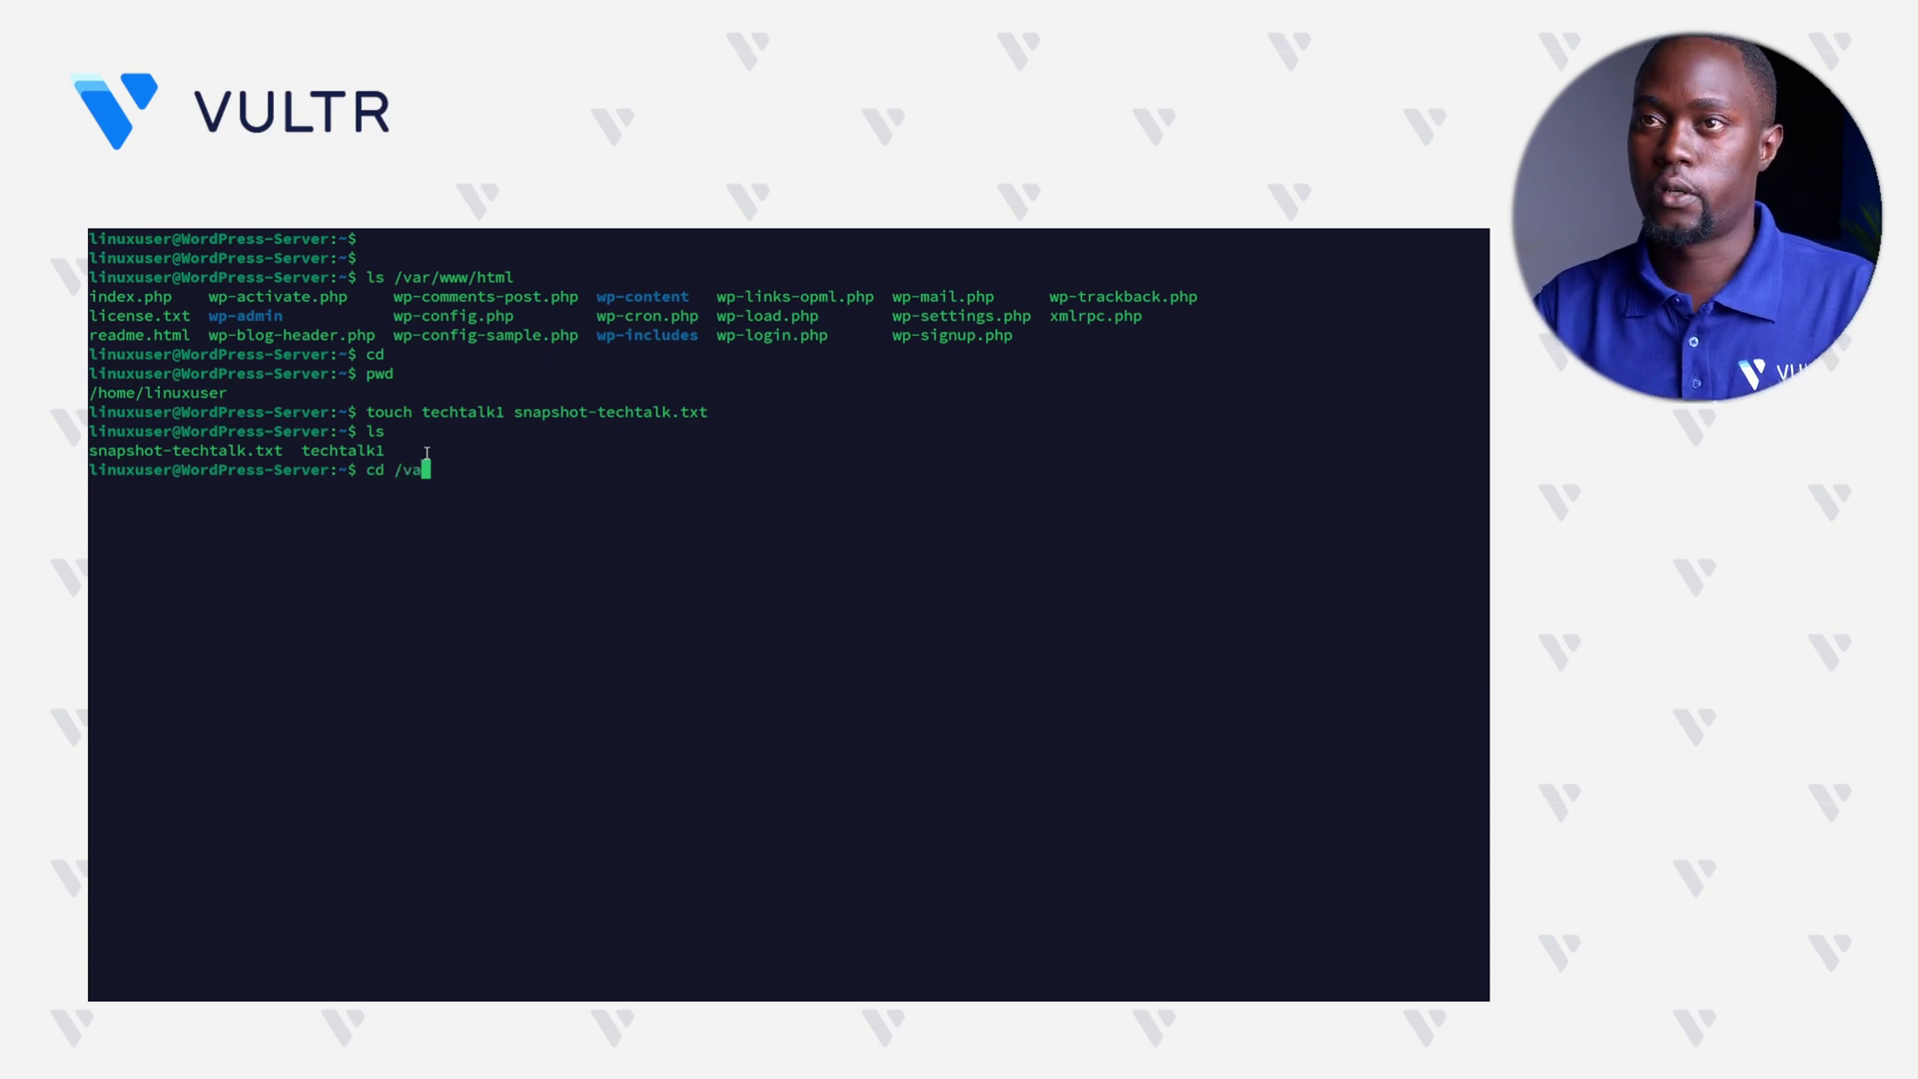
key(Return)
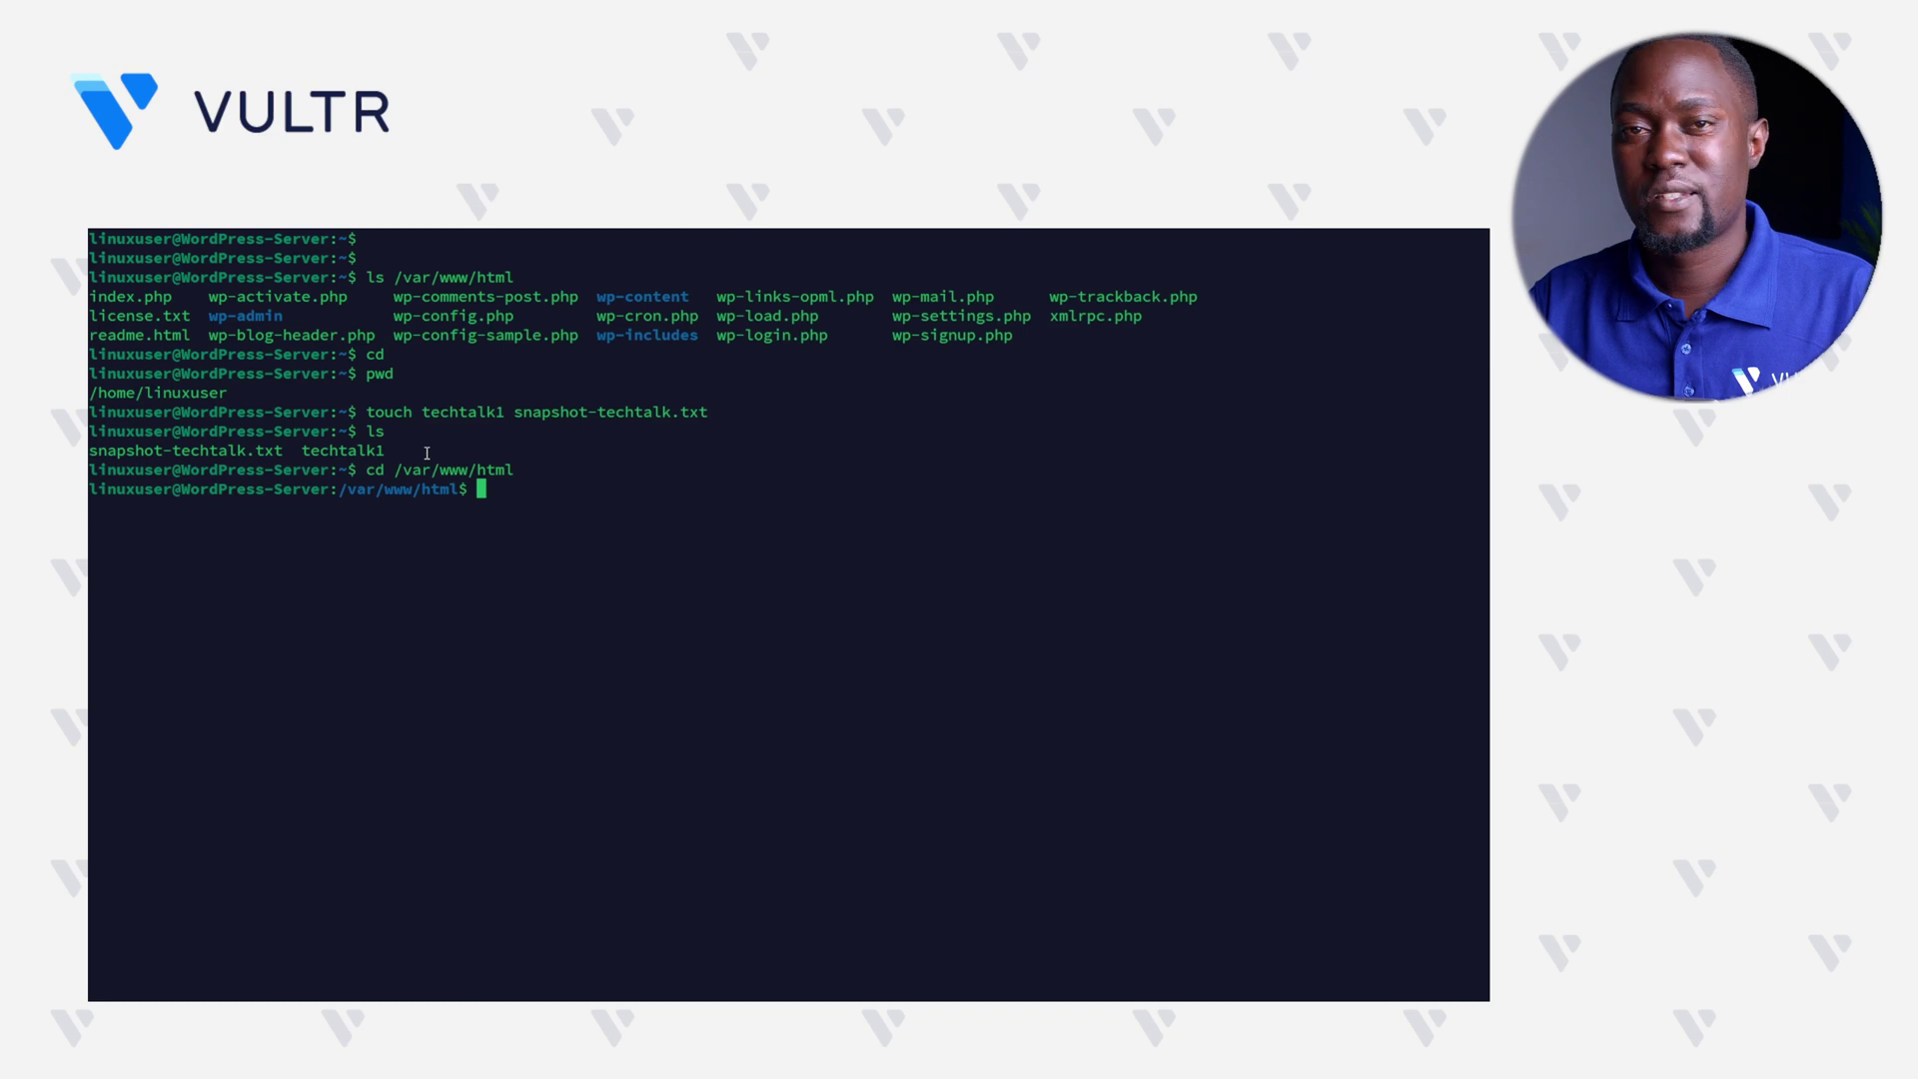
text(ls)
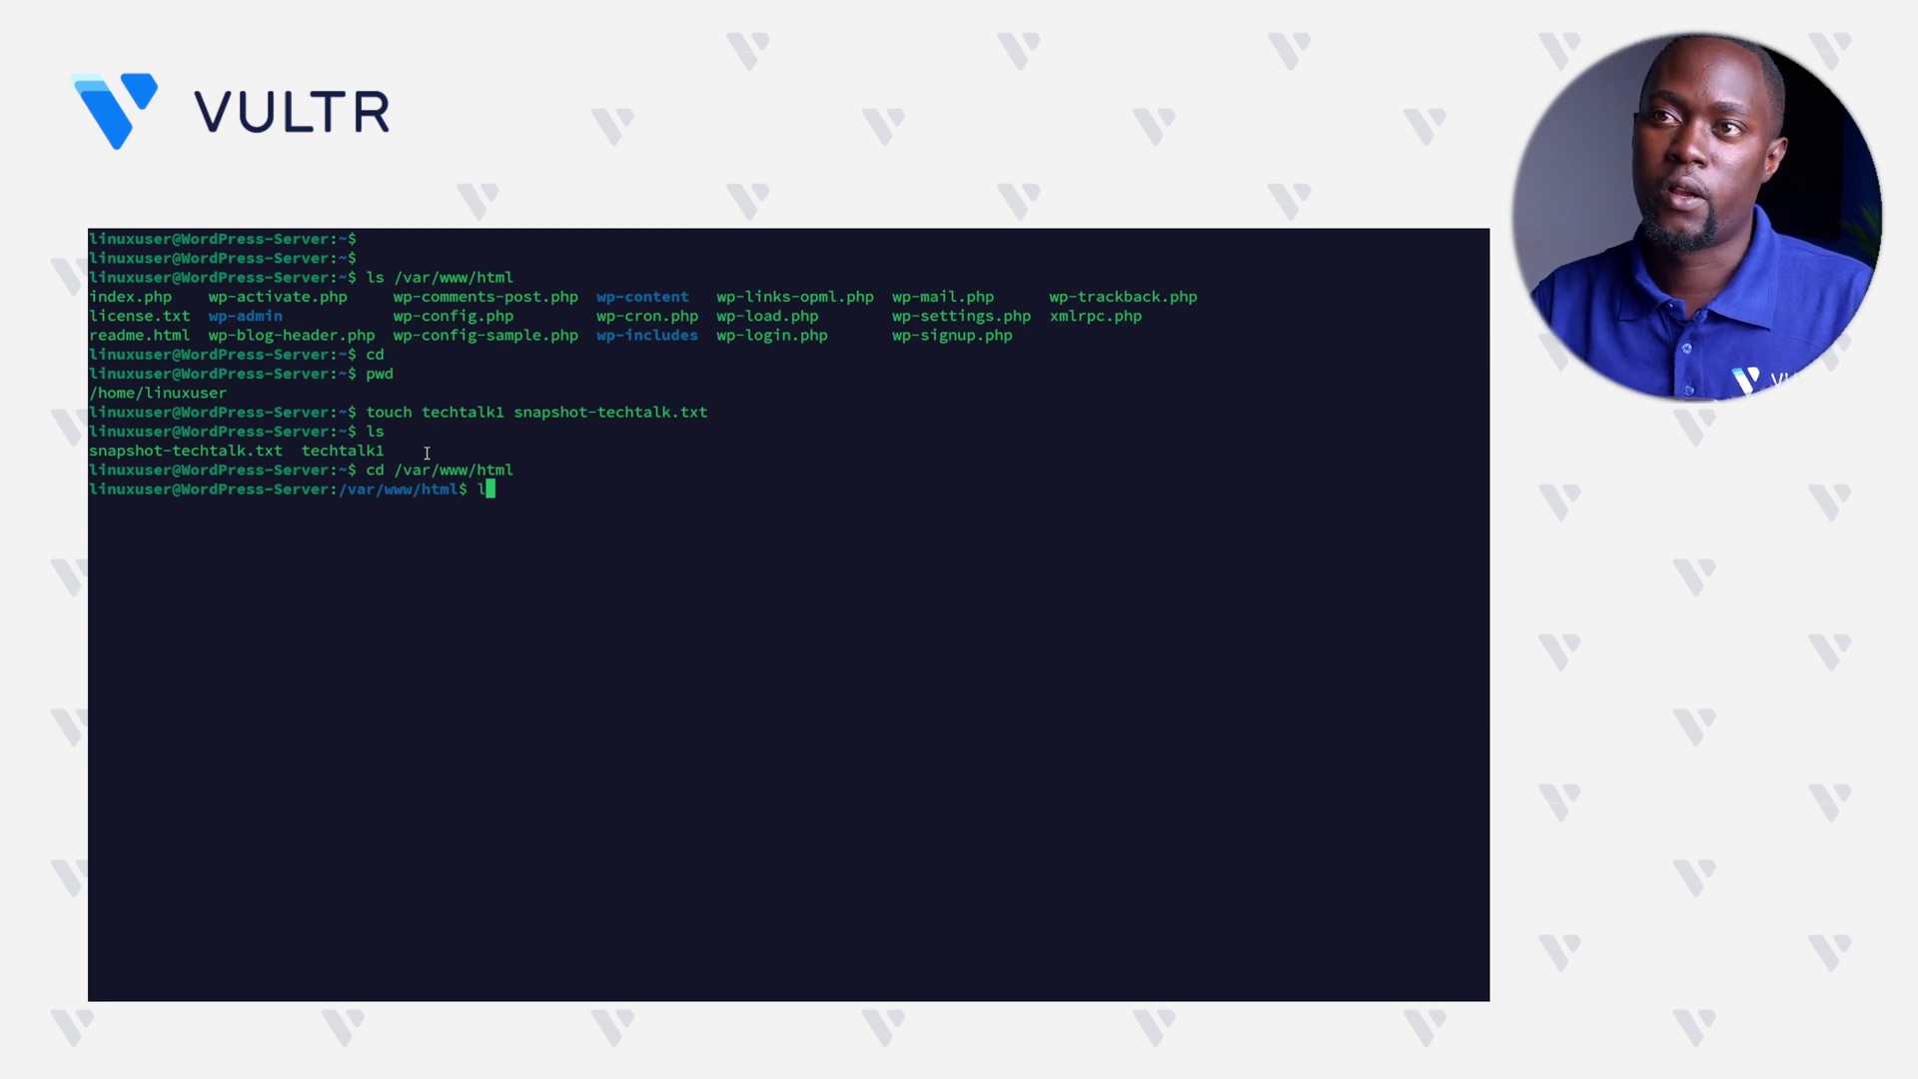
key(Return)
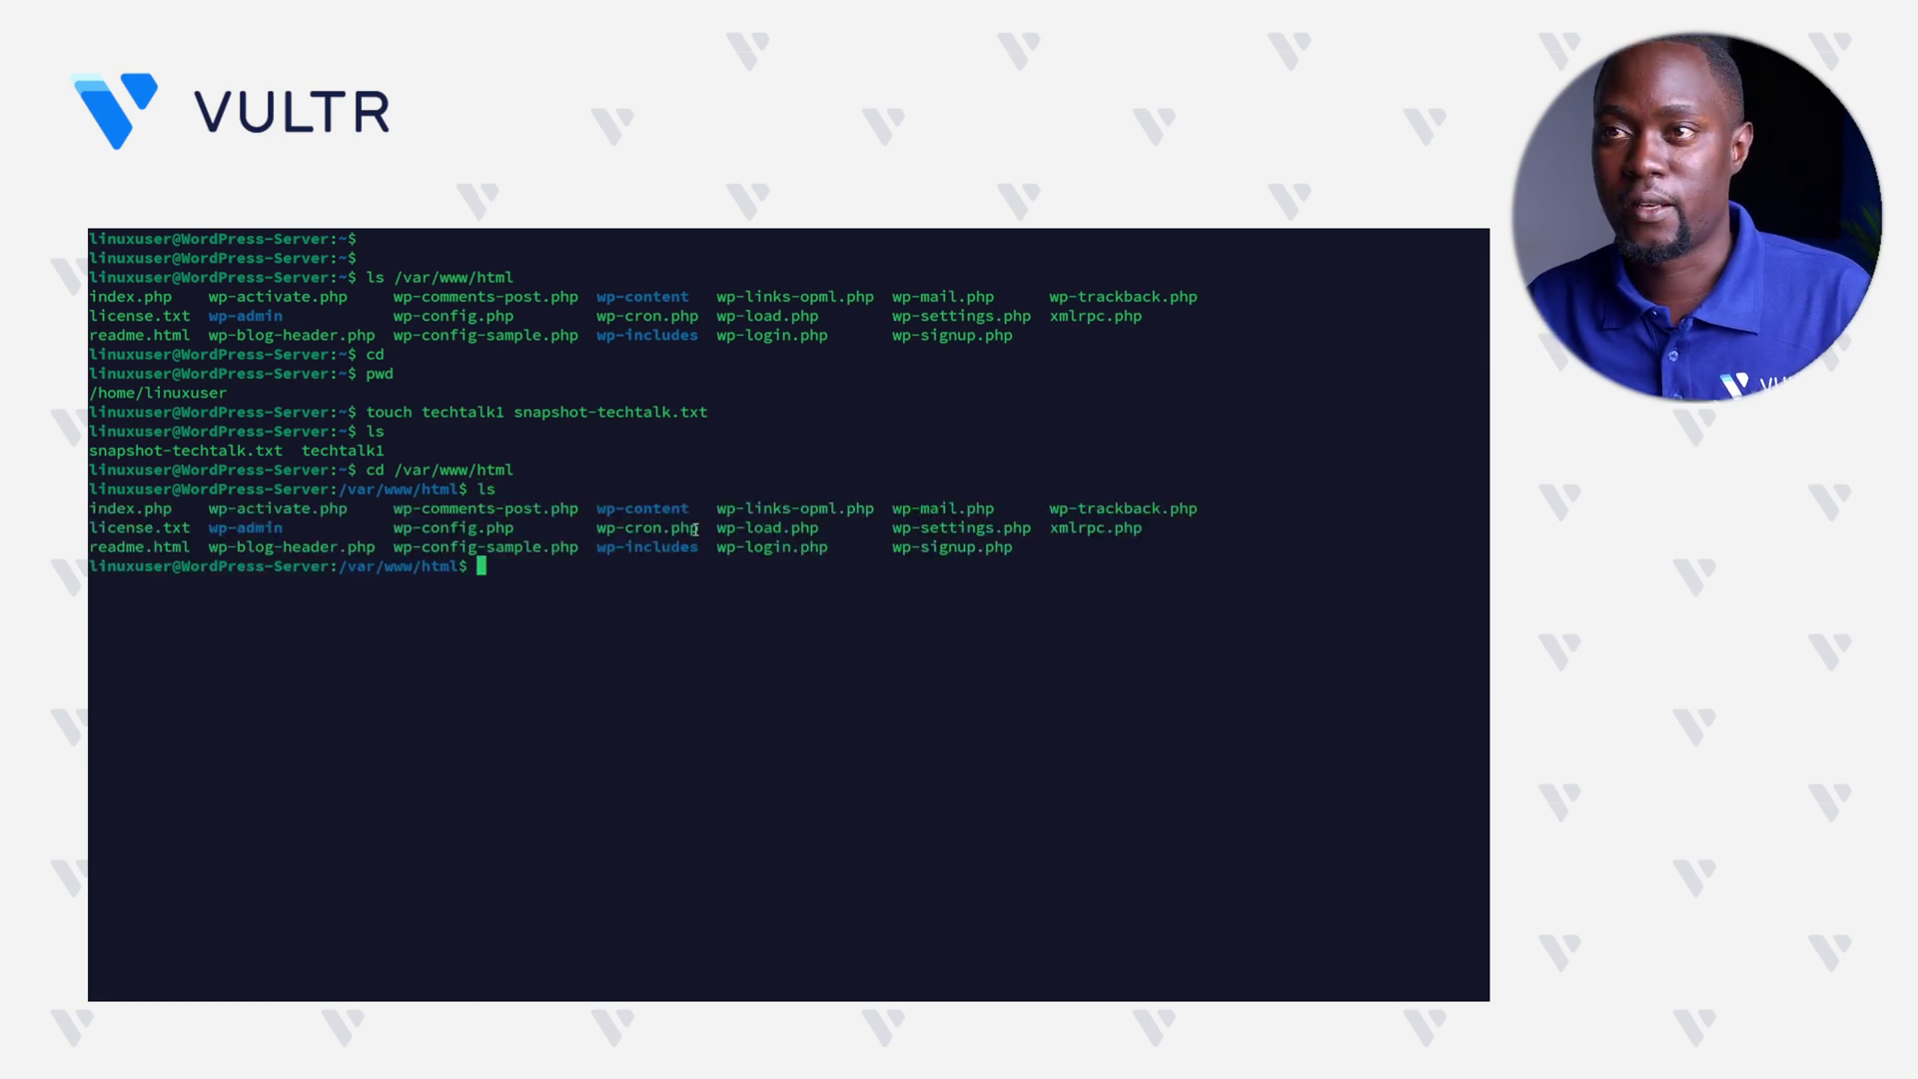
Step: Recursively delete everything in /var/www/html with sudo, entering the account password, and list the directory
drag(1041, 548, 228, 488)
click(587, 548)
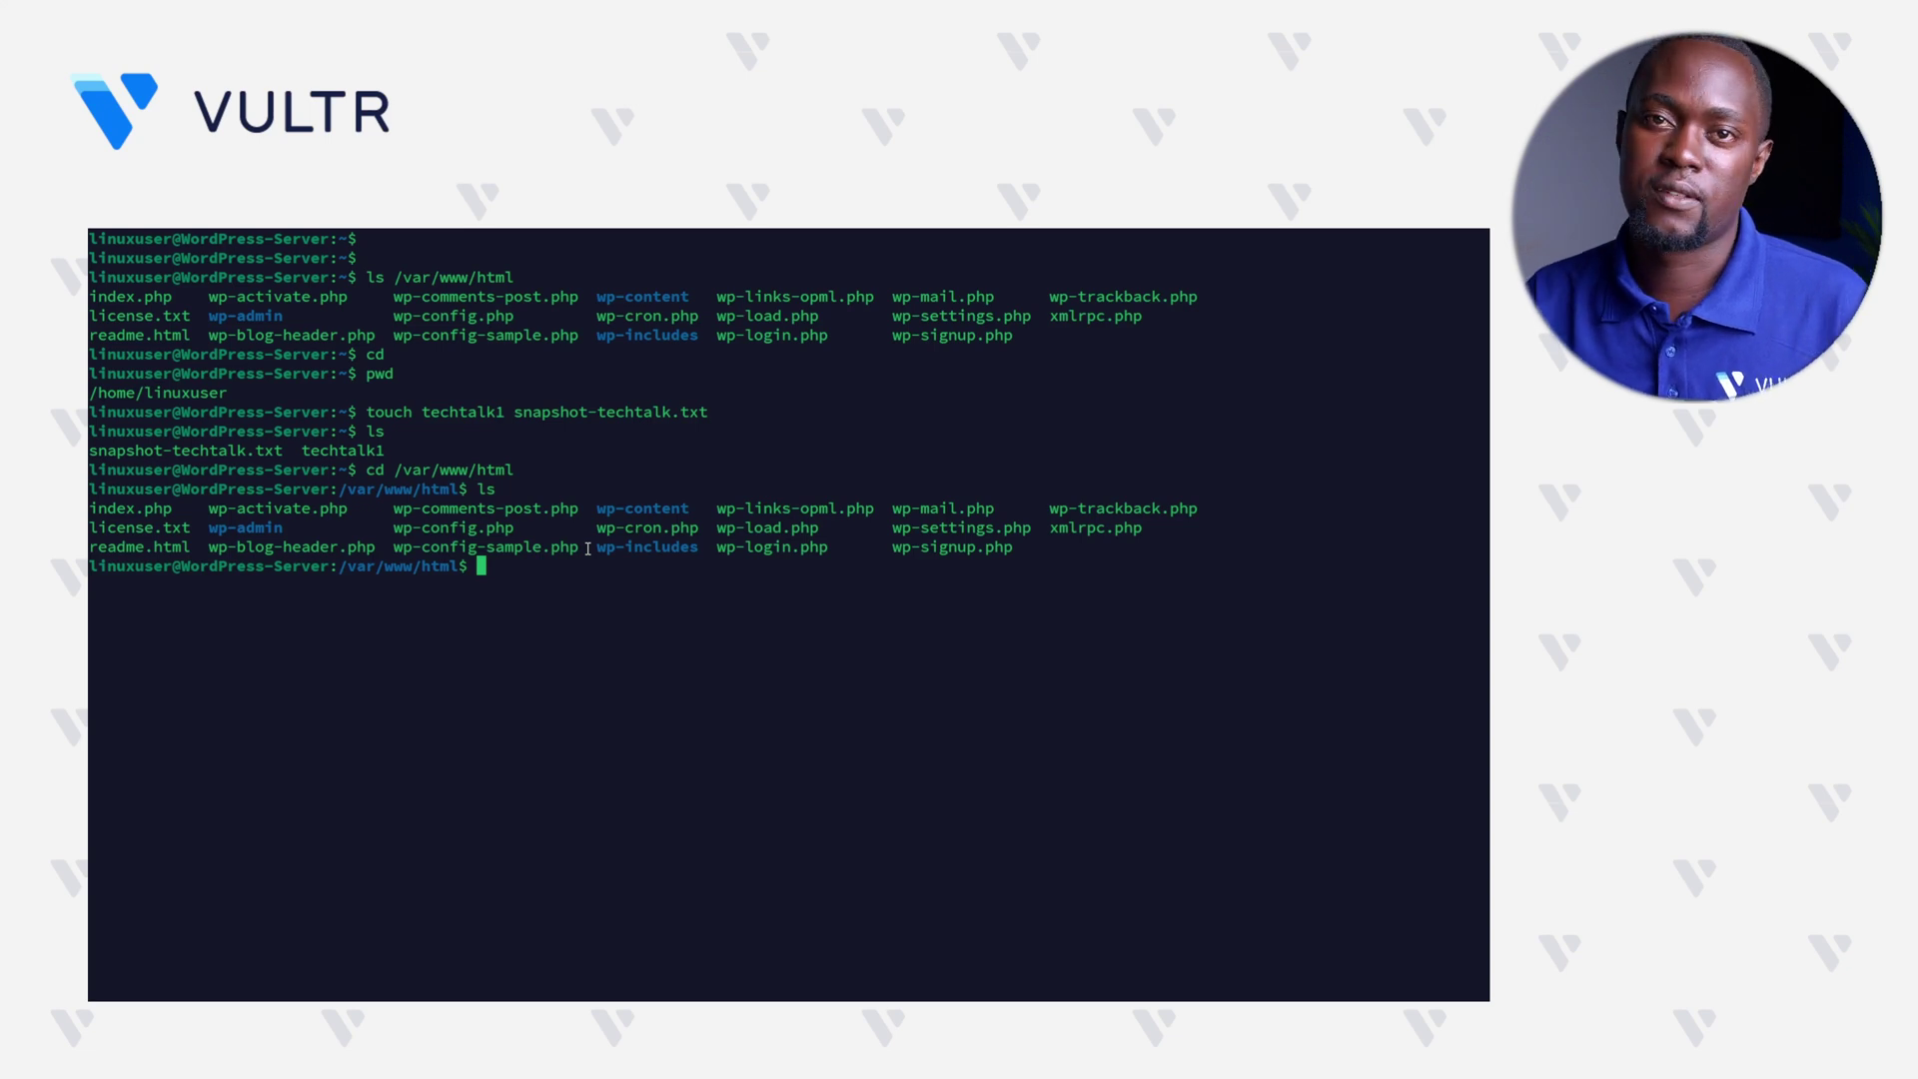
text(sudo rm -)
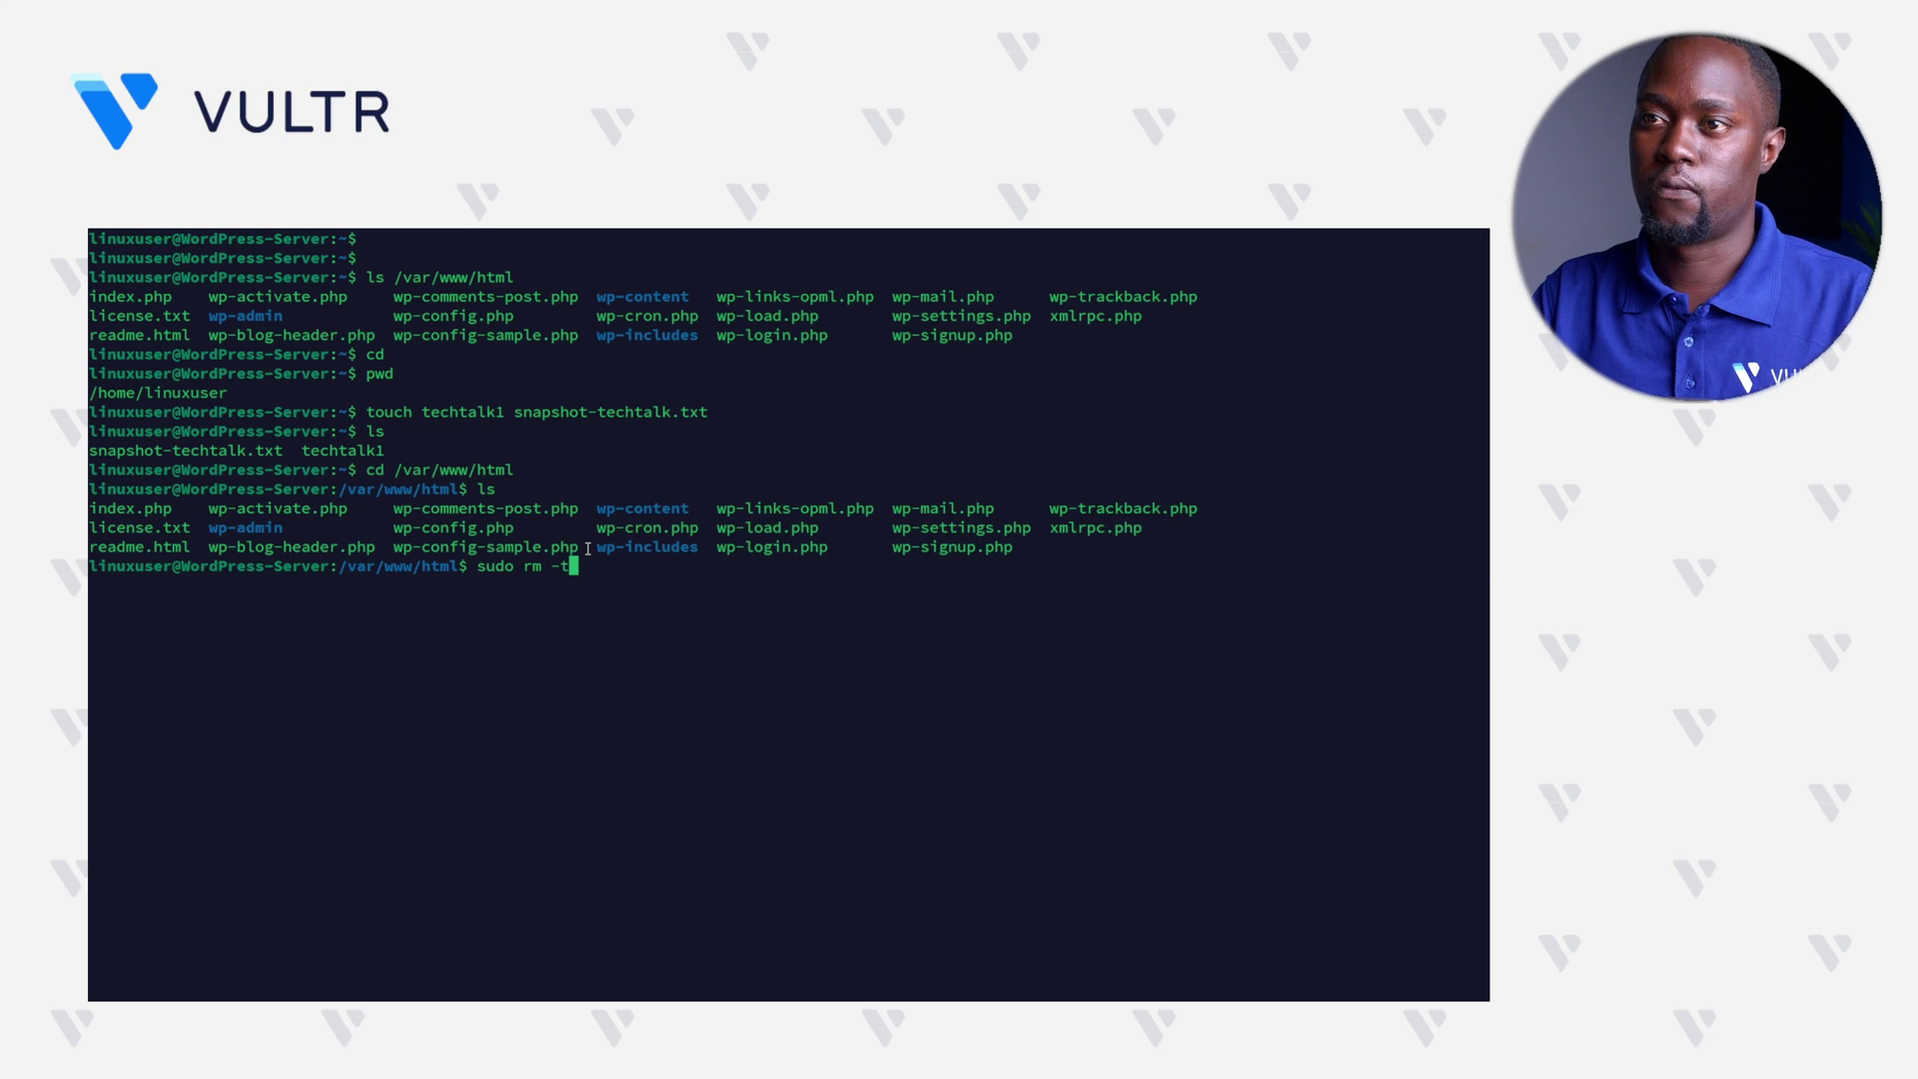
text(r *)
key(Return)
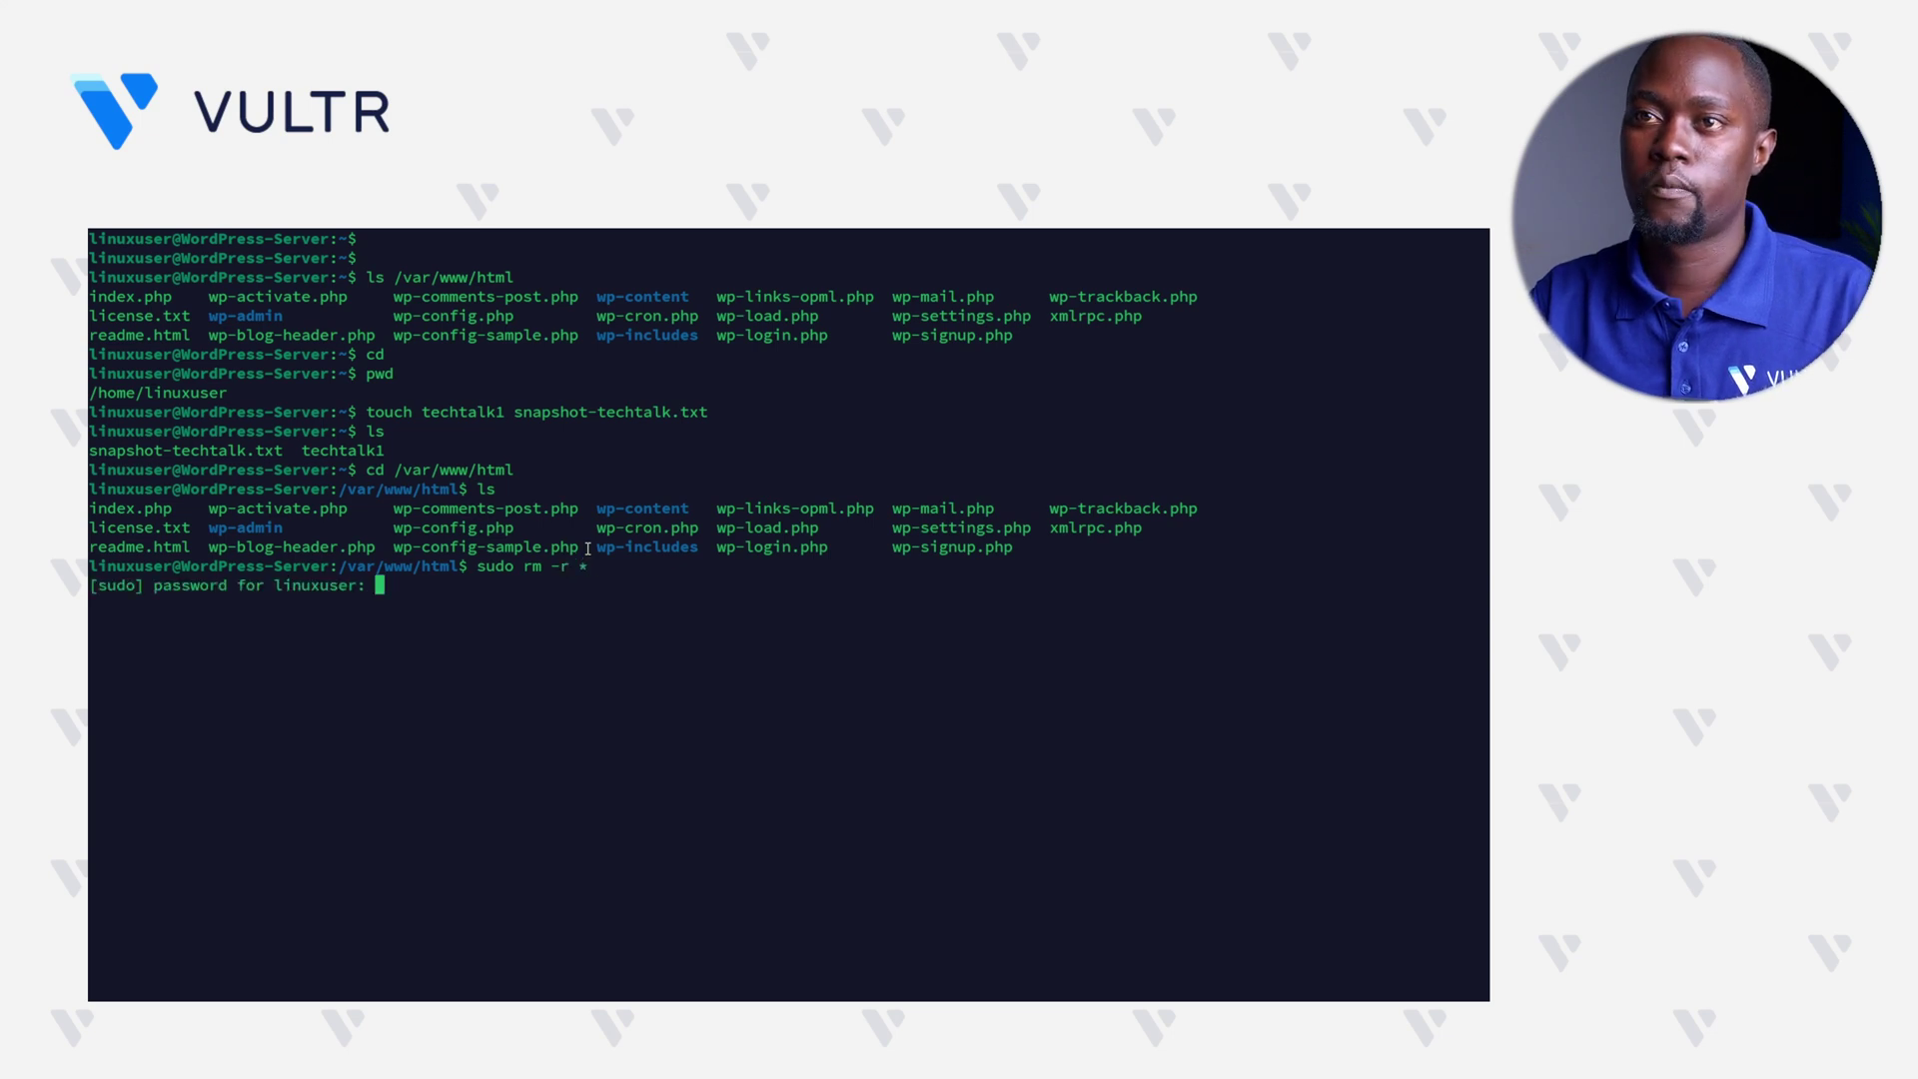
key(Return)
text(ls)
key(Return)
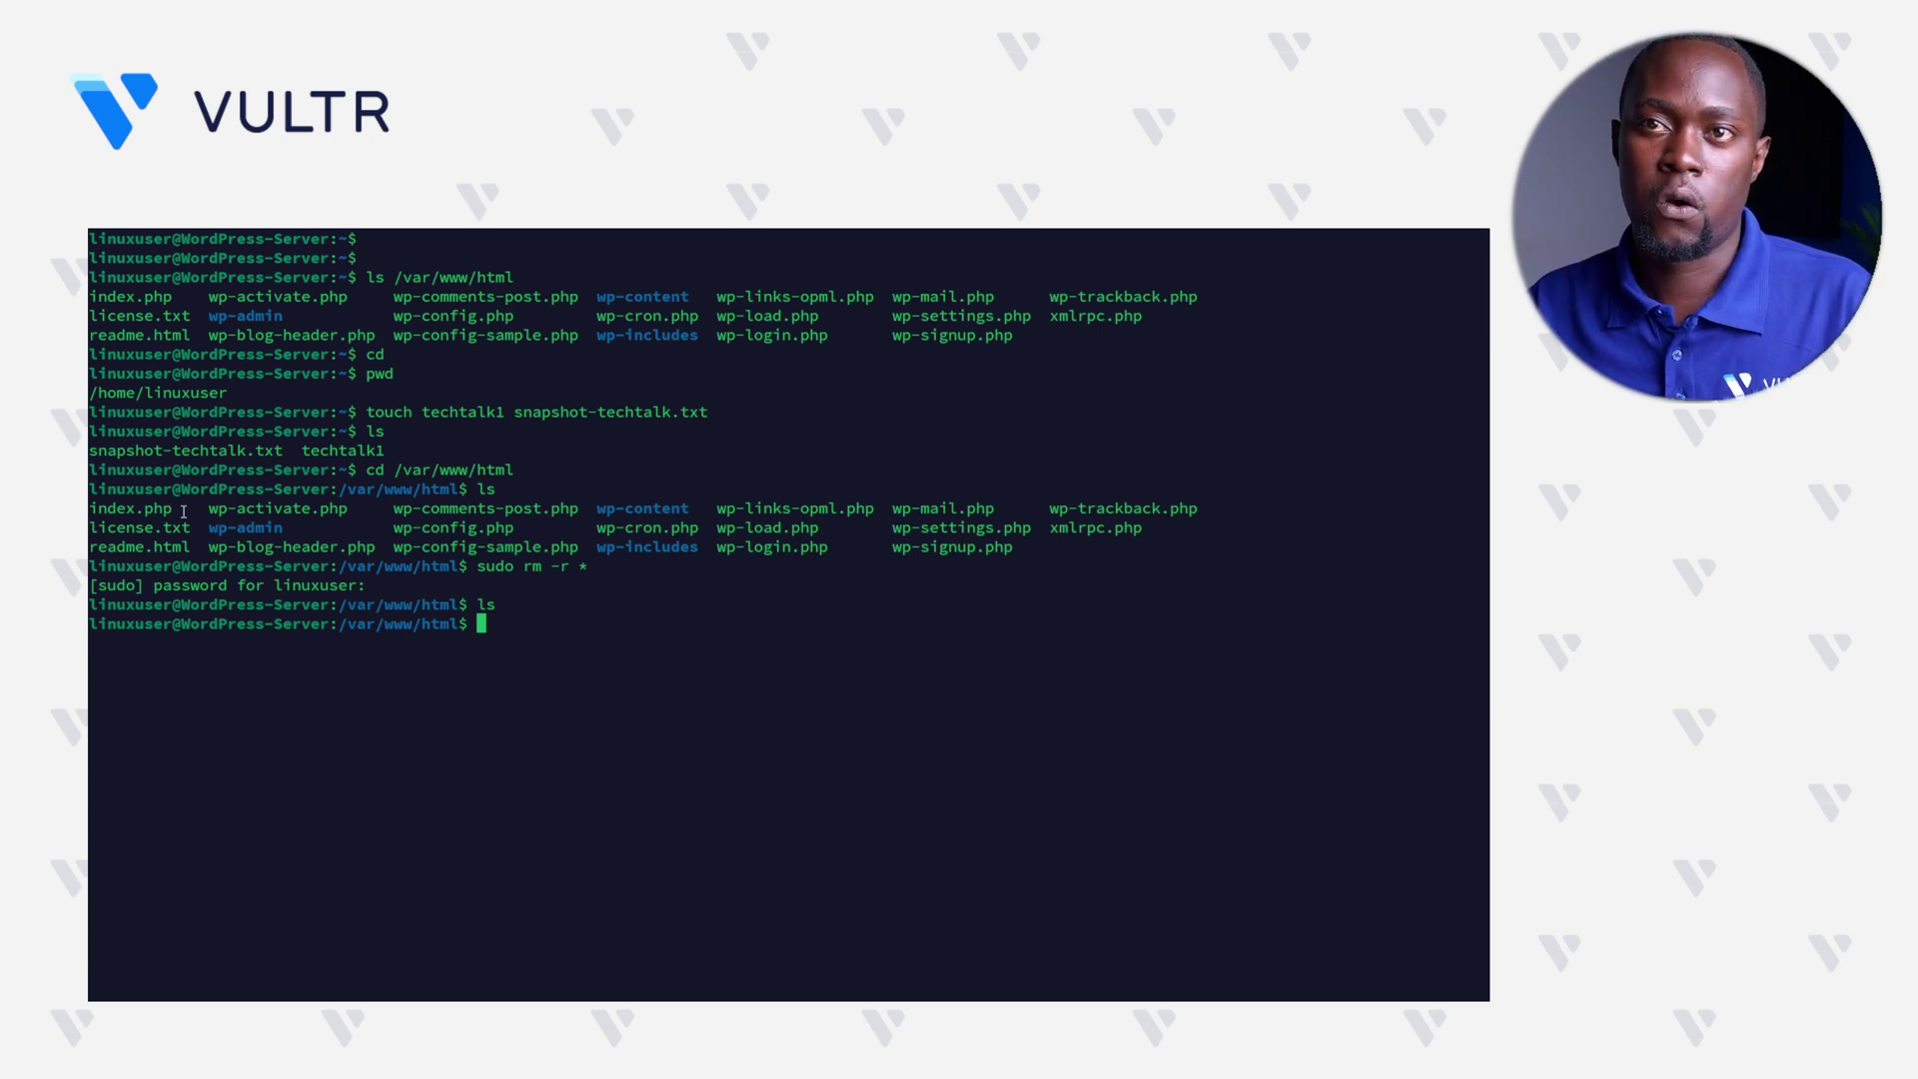
Step: Create index.php in nano with sudo, containing a PHP block that echoes "Greetings from Vultr", and save it
drag(100, 514, 181, 511)
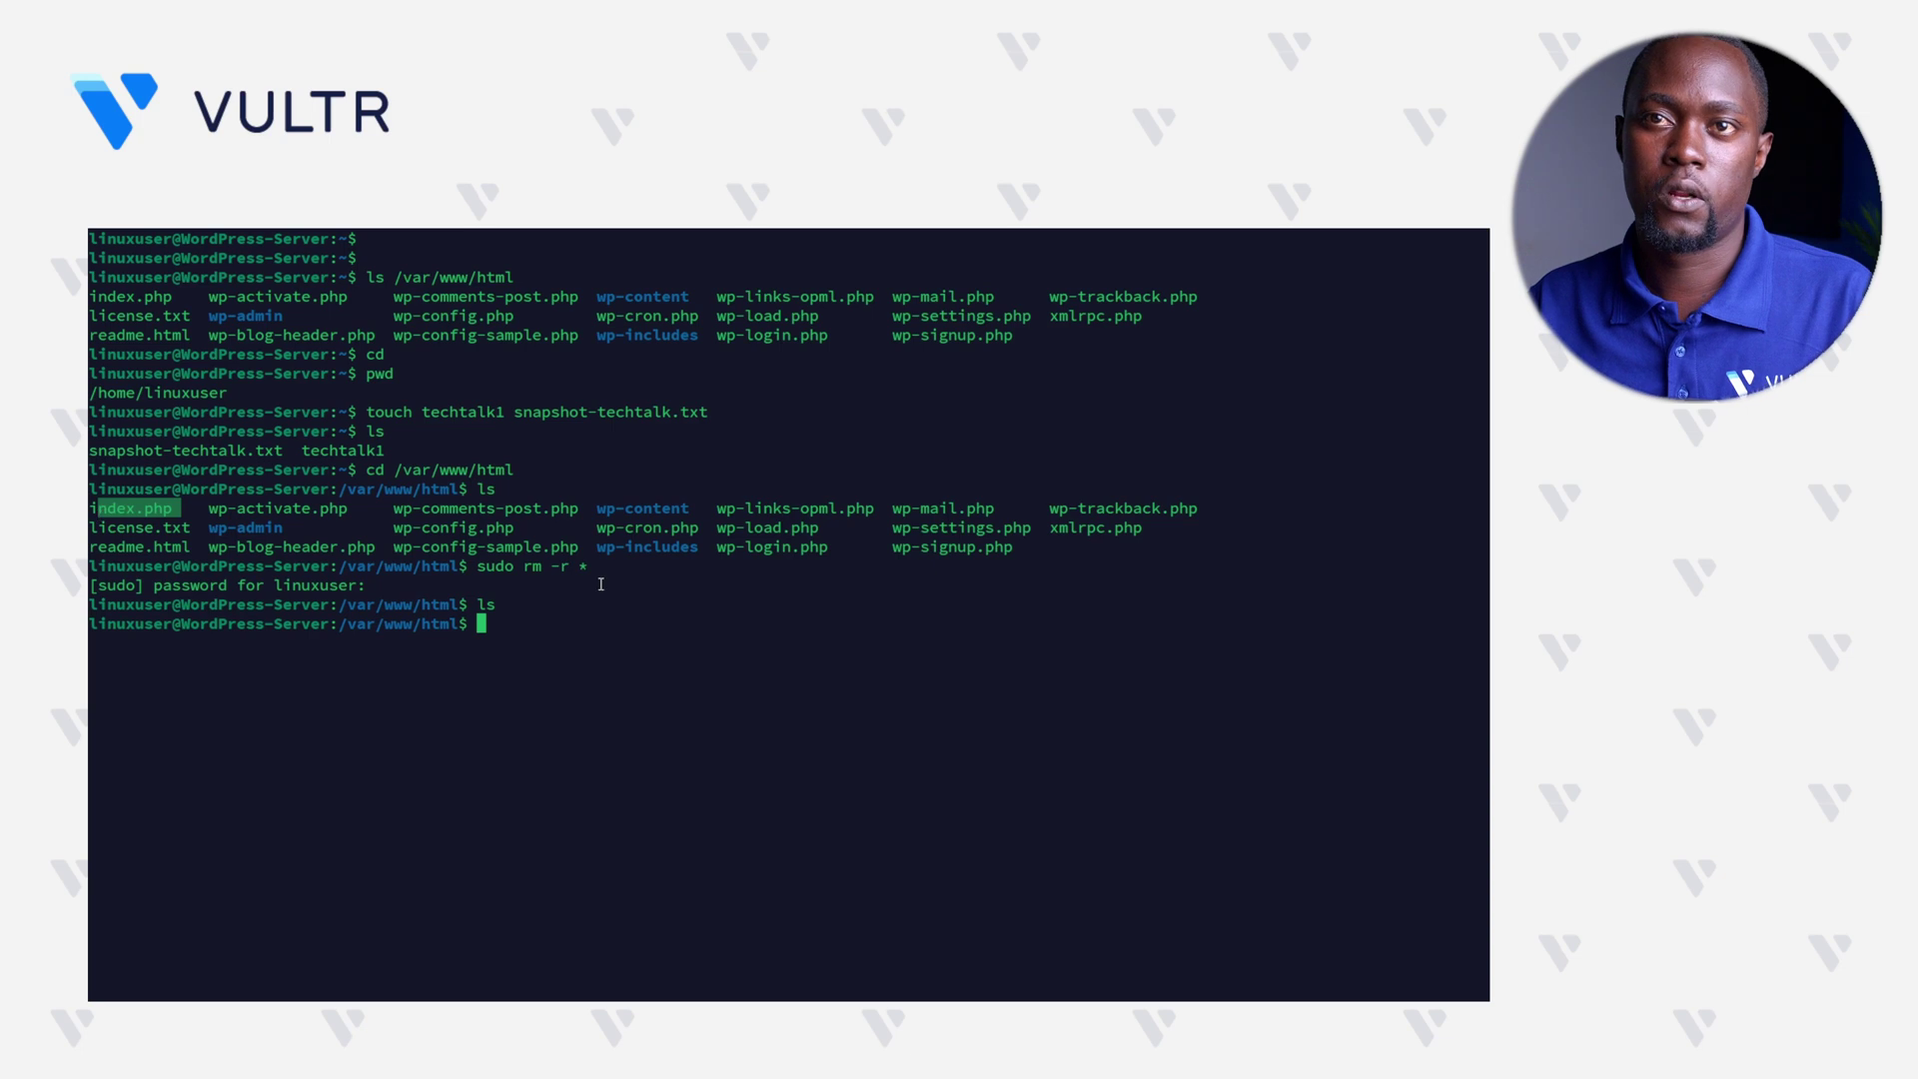
click(686, 654)
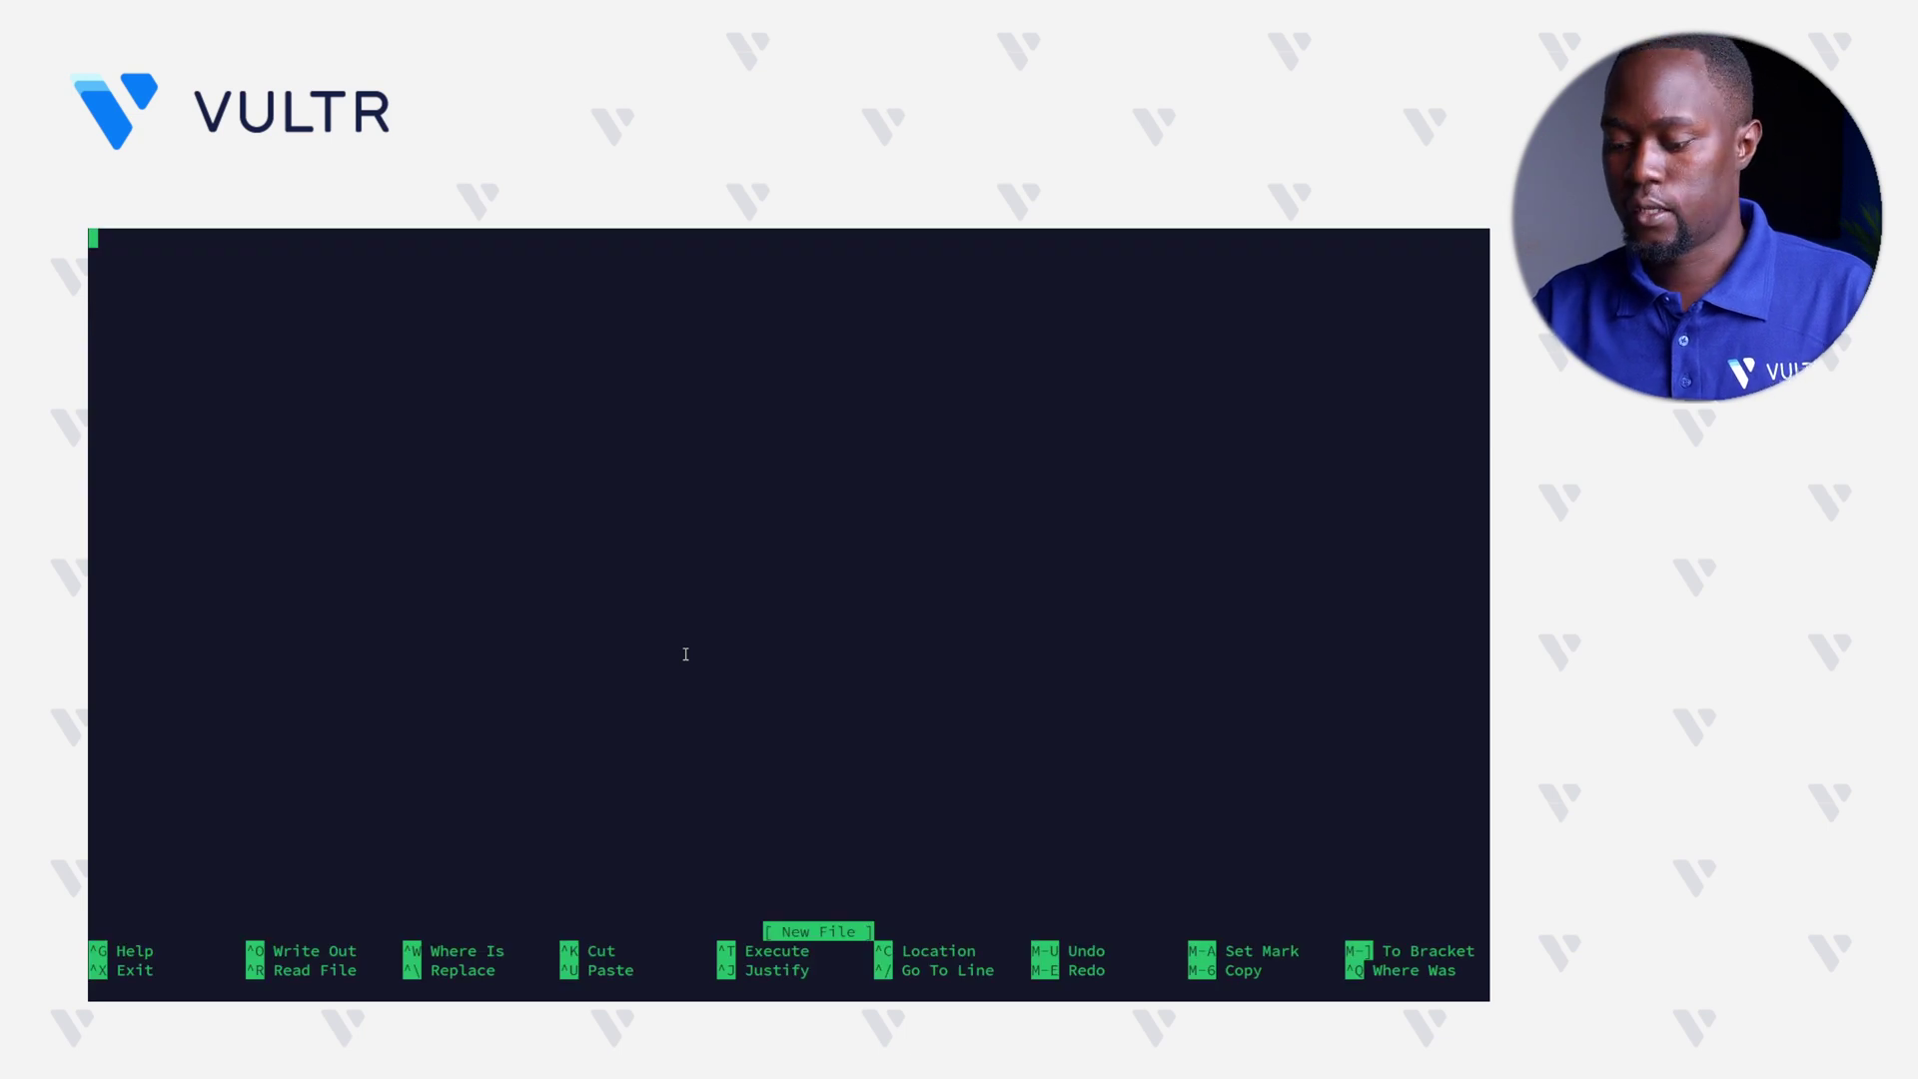
text(<?php)
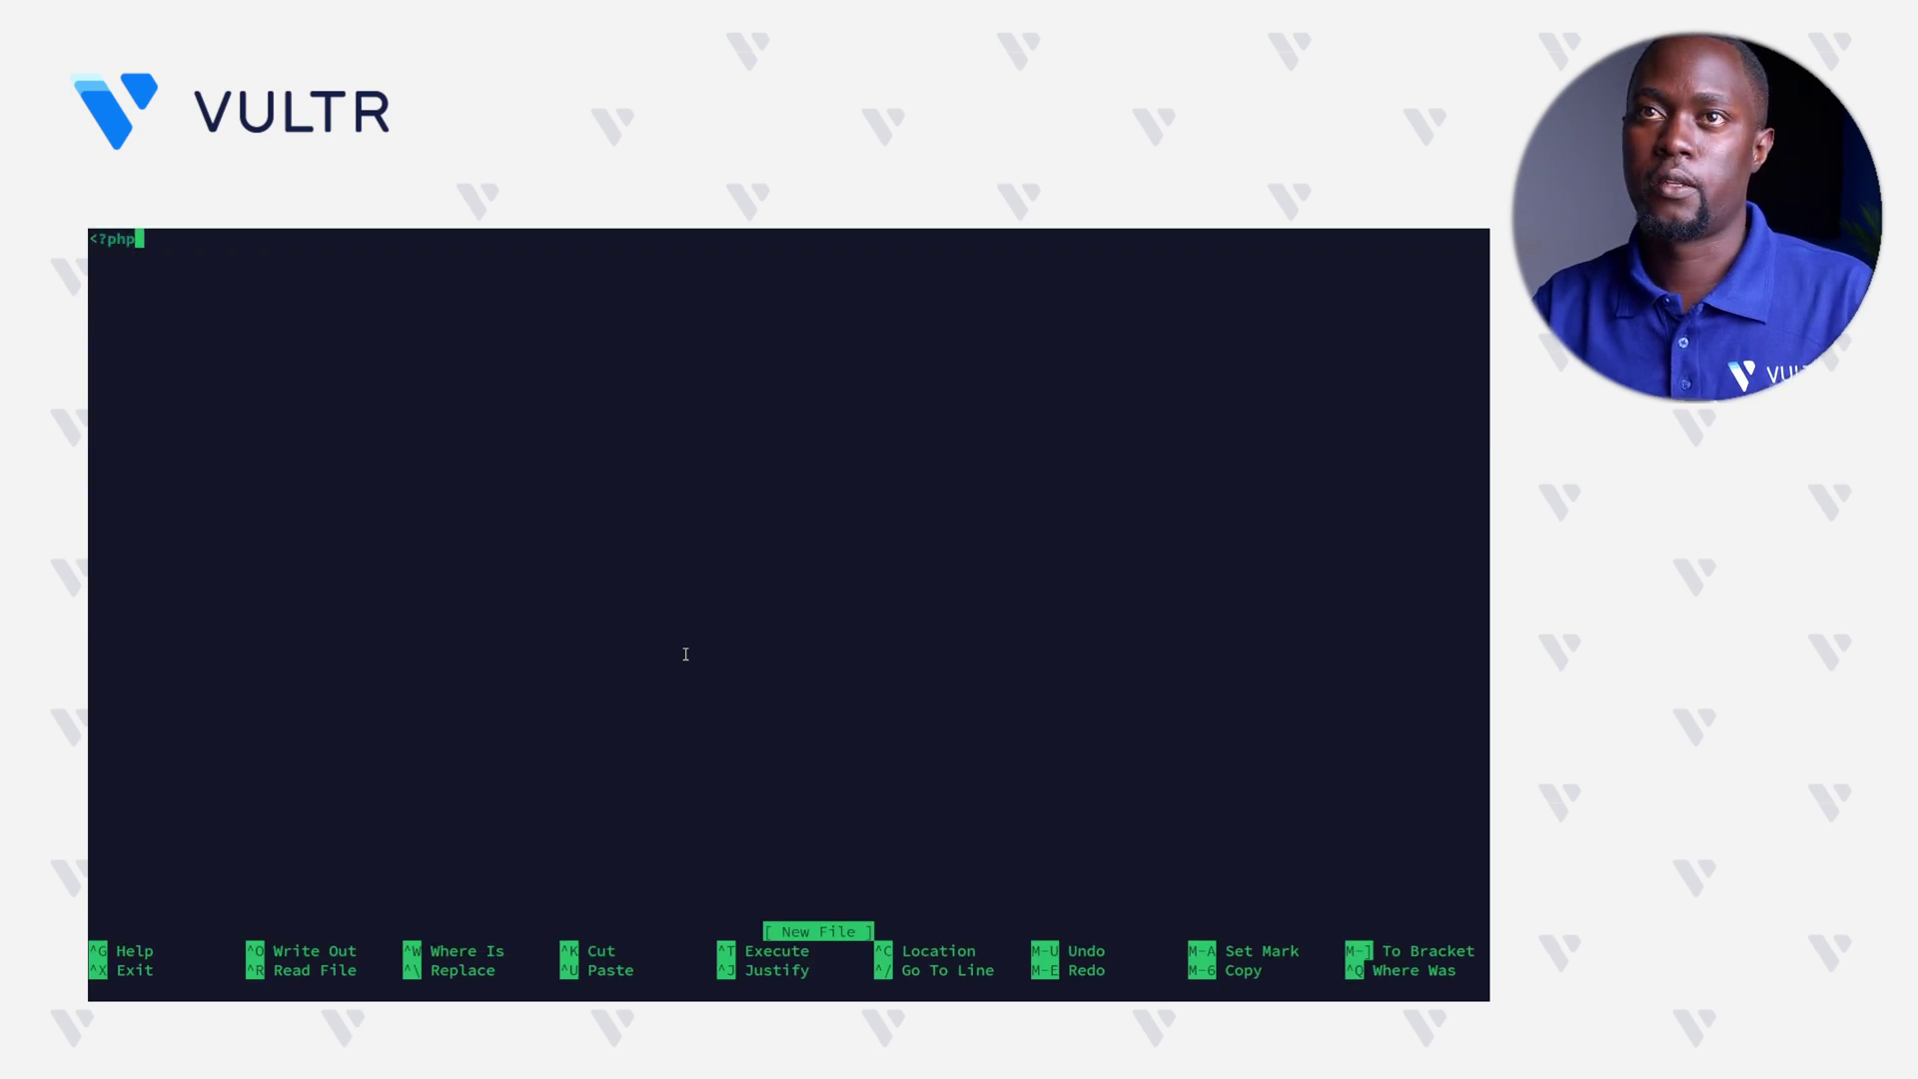
key(Return)
key(Return)
text(ech)
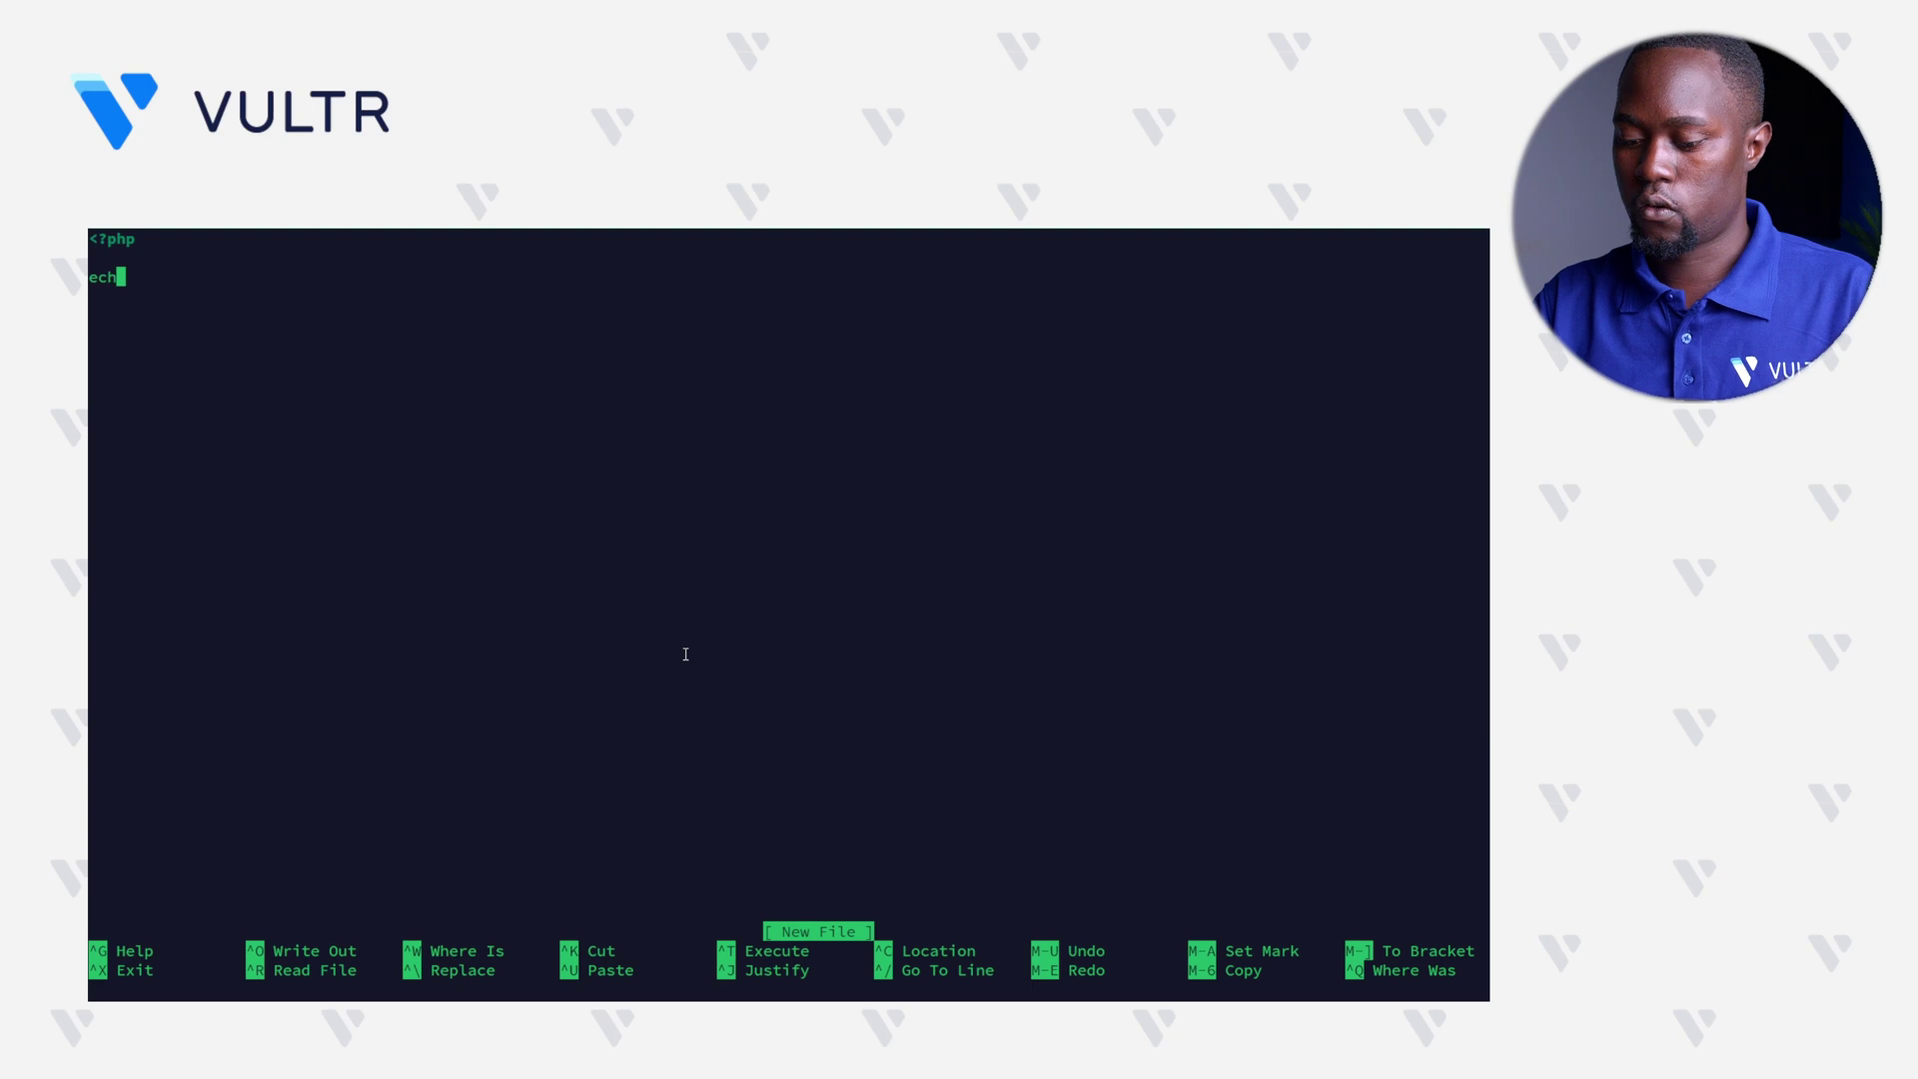
text(o "Greetings)
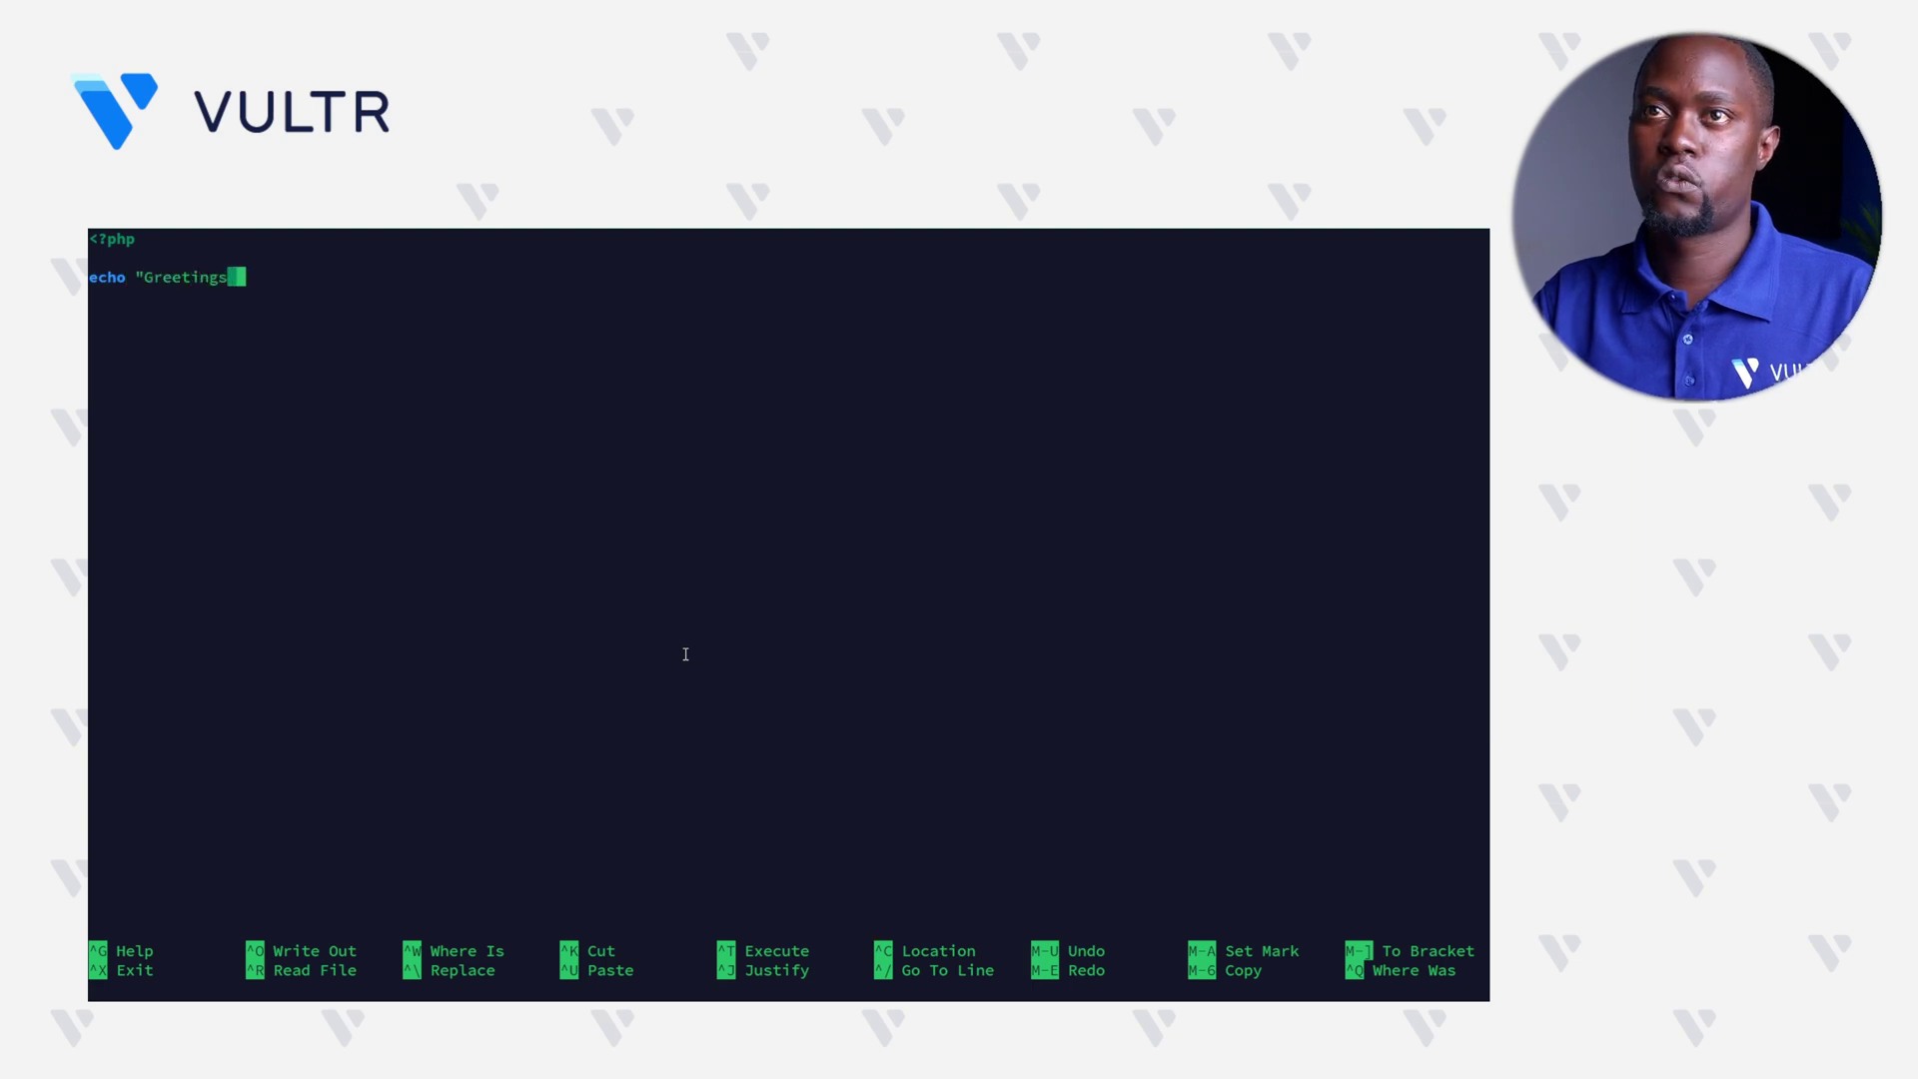
text( from VUltr)
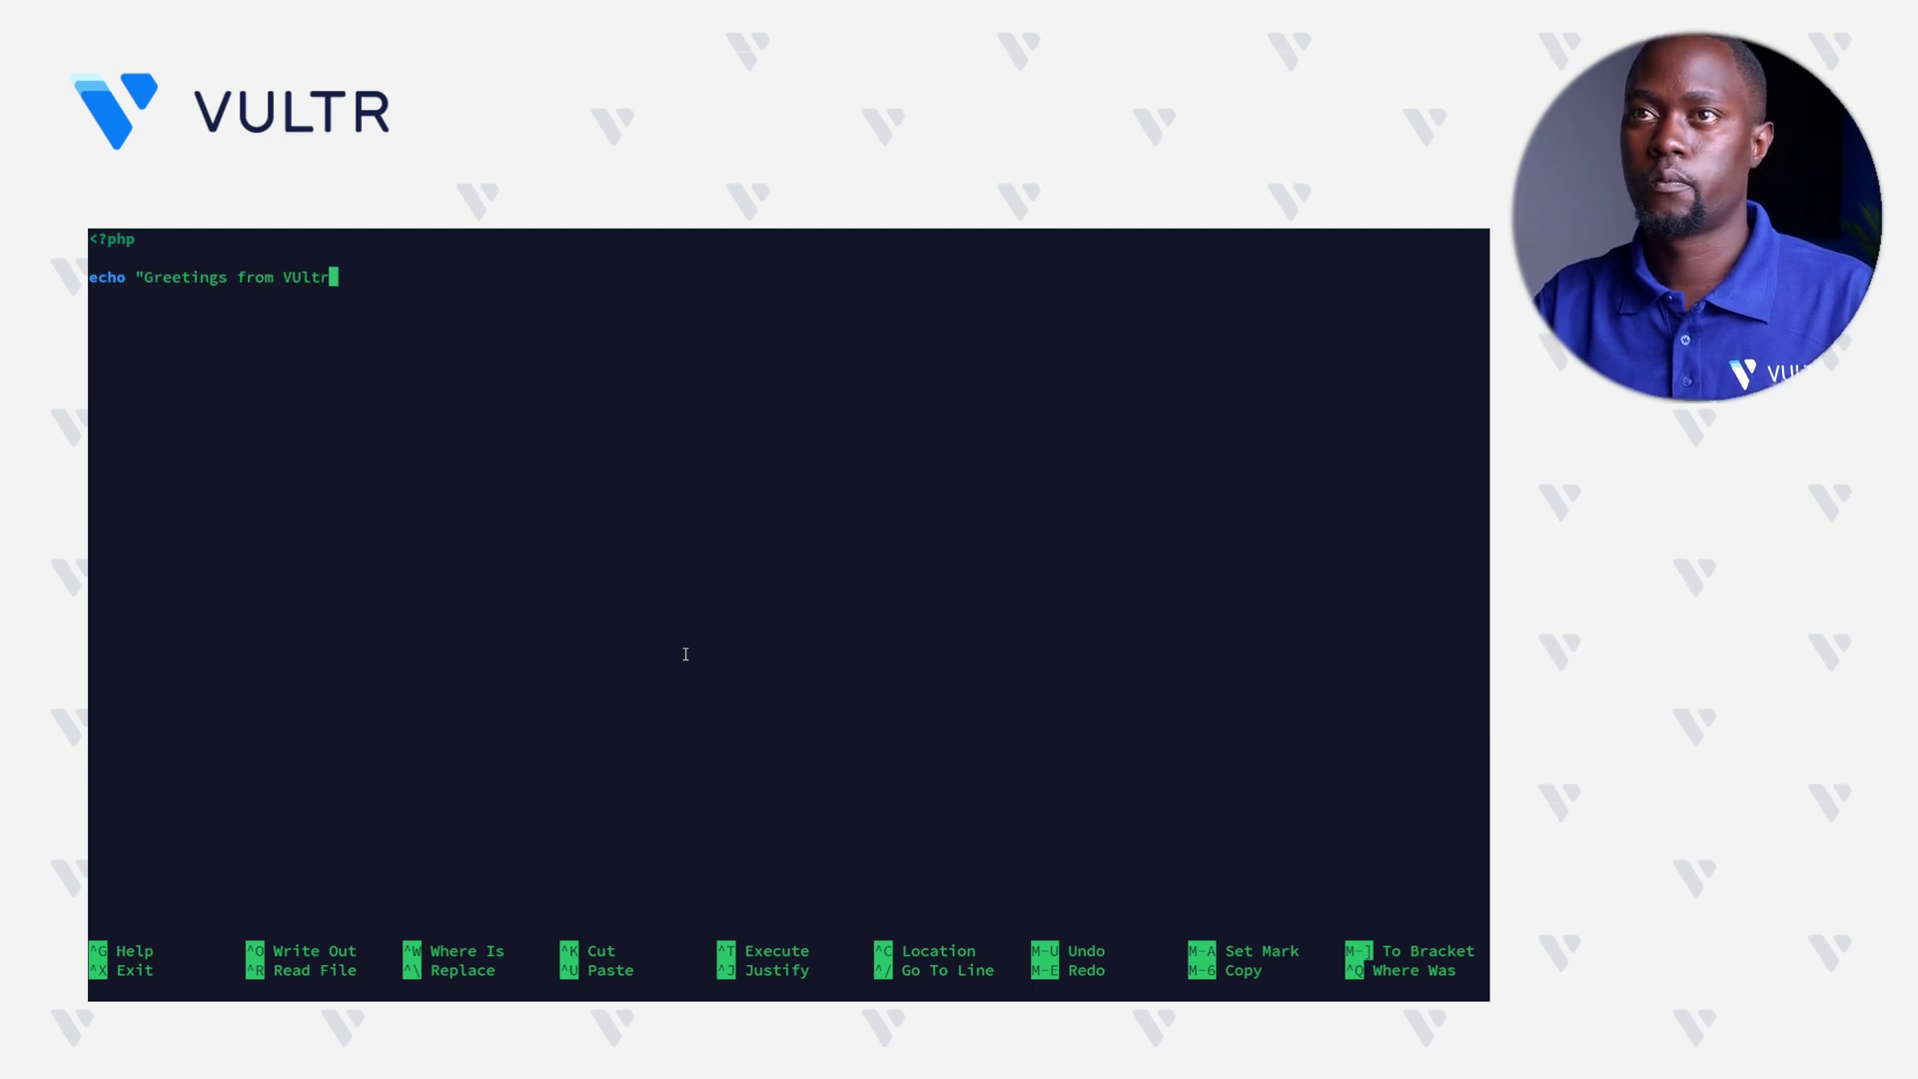
key(BackSpace)
key(BackSpace)
key(BackSpace)
key(BackSpace)
text(ultr";)
key(Return)
key(Return)
text(?>)
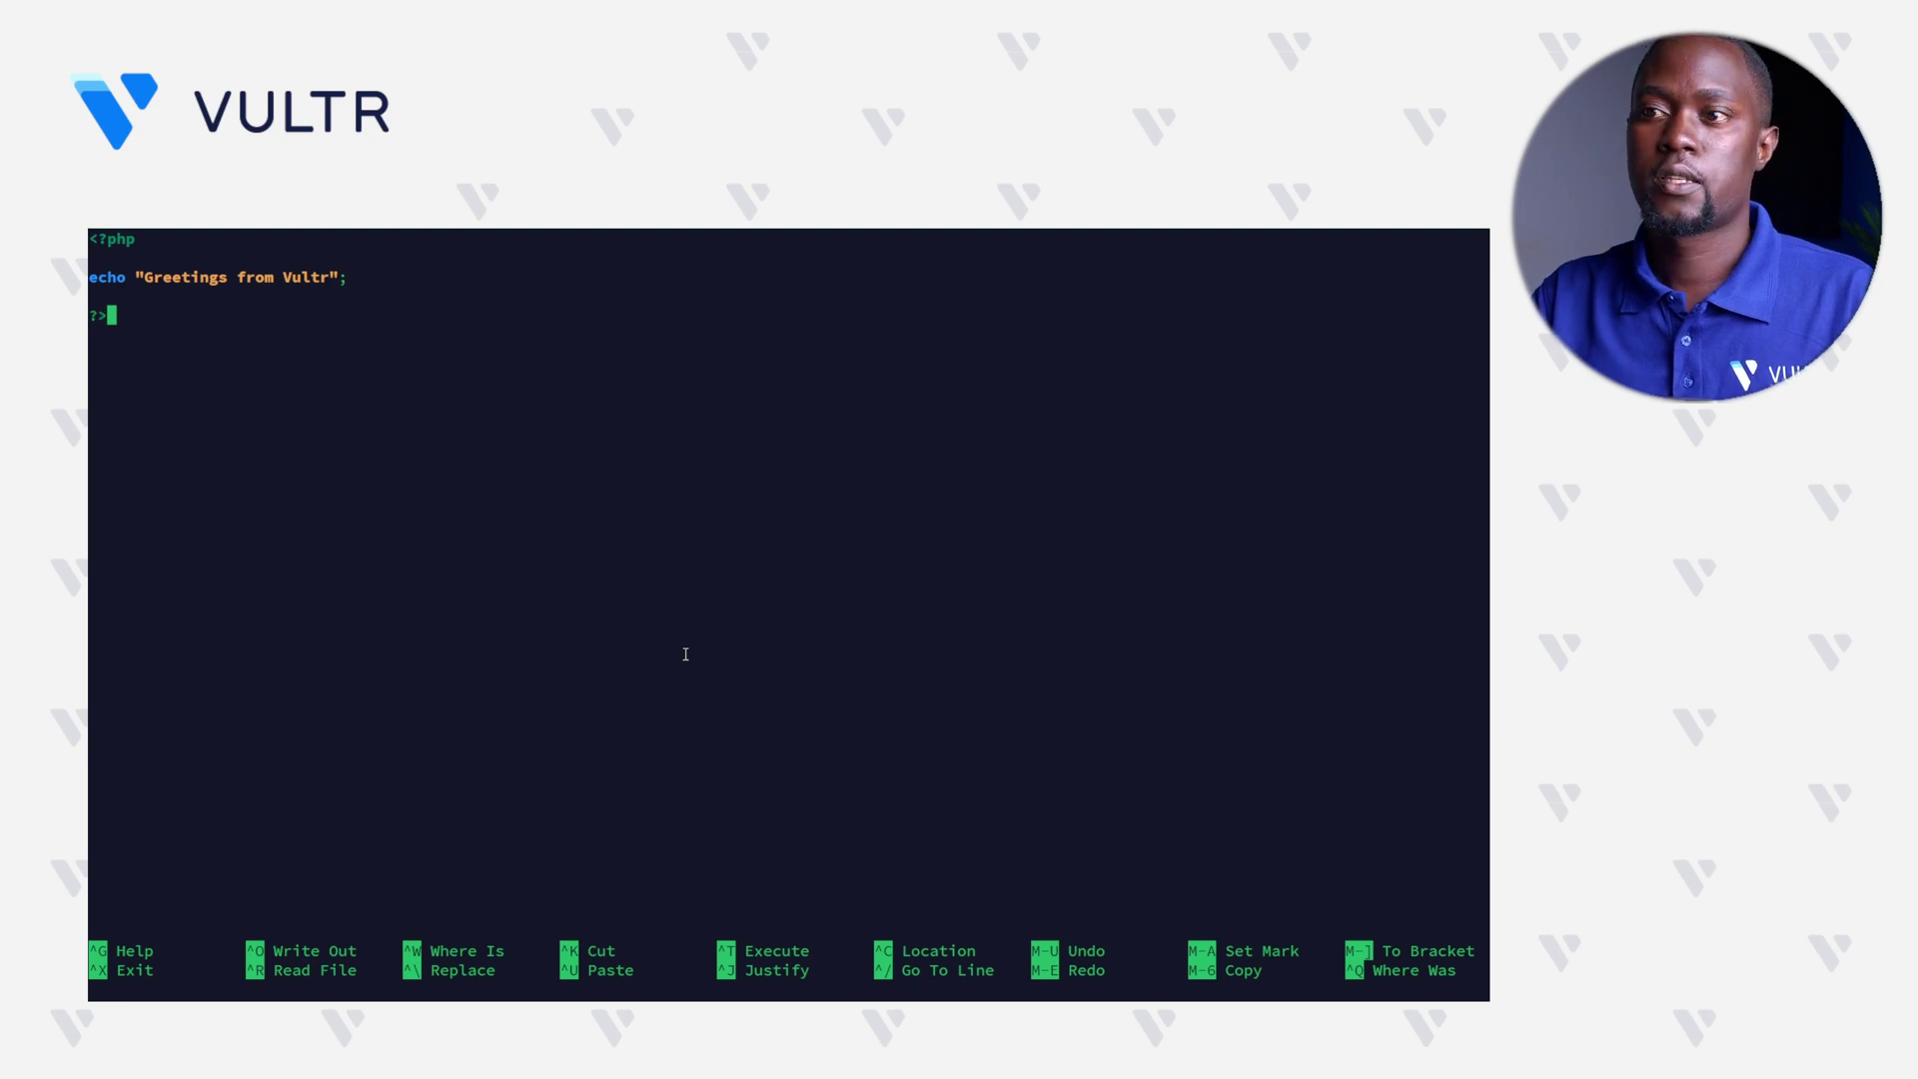
key(ctrl+o)
key(Return)
key(ctrl+x)
Step: Try to set the permissions of index.php to 775 without sudo
text(ch)
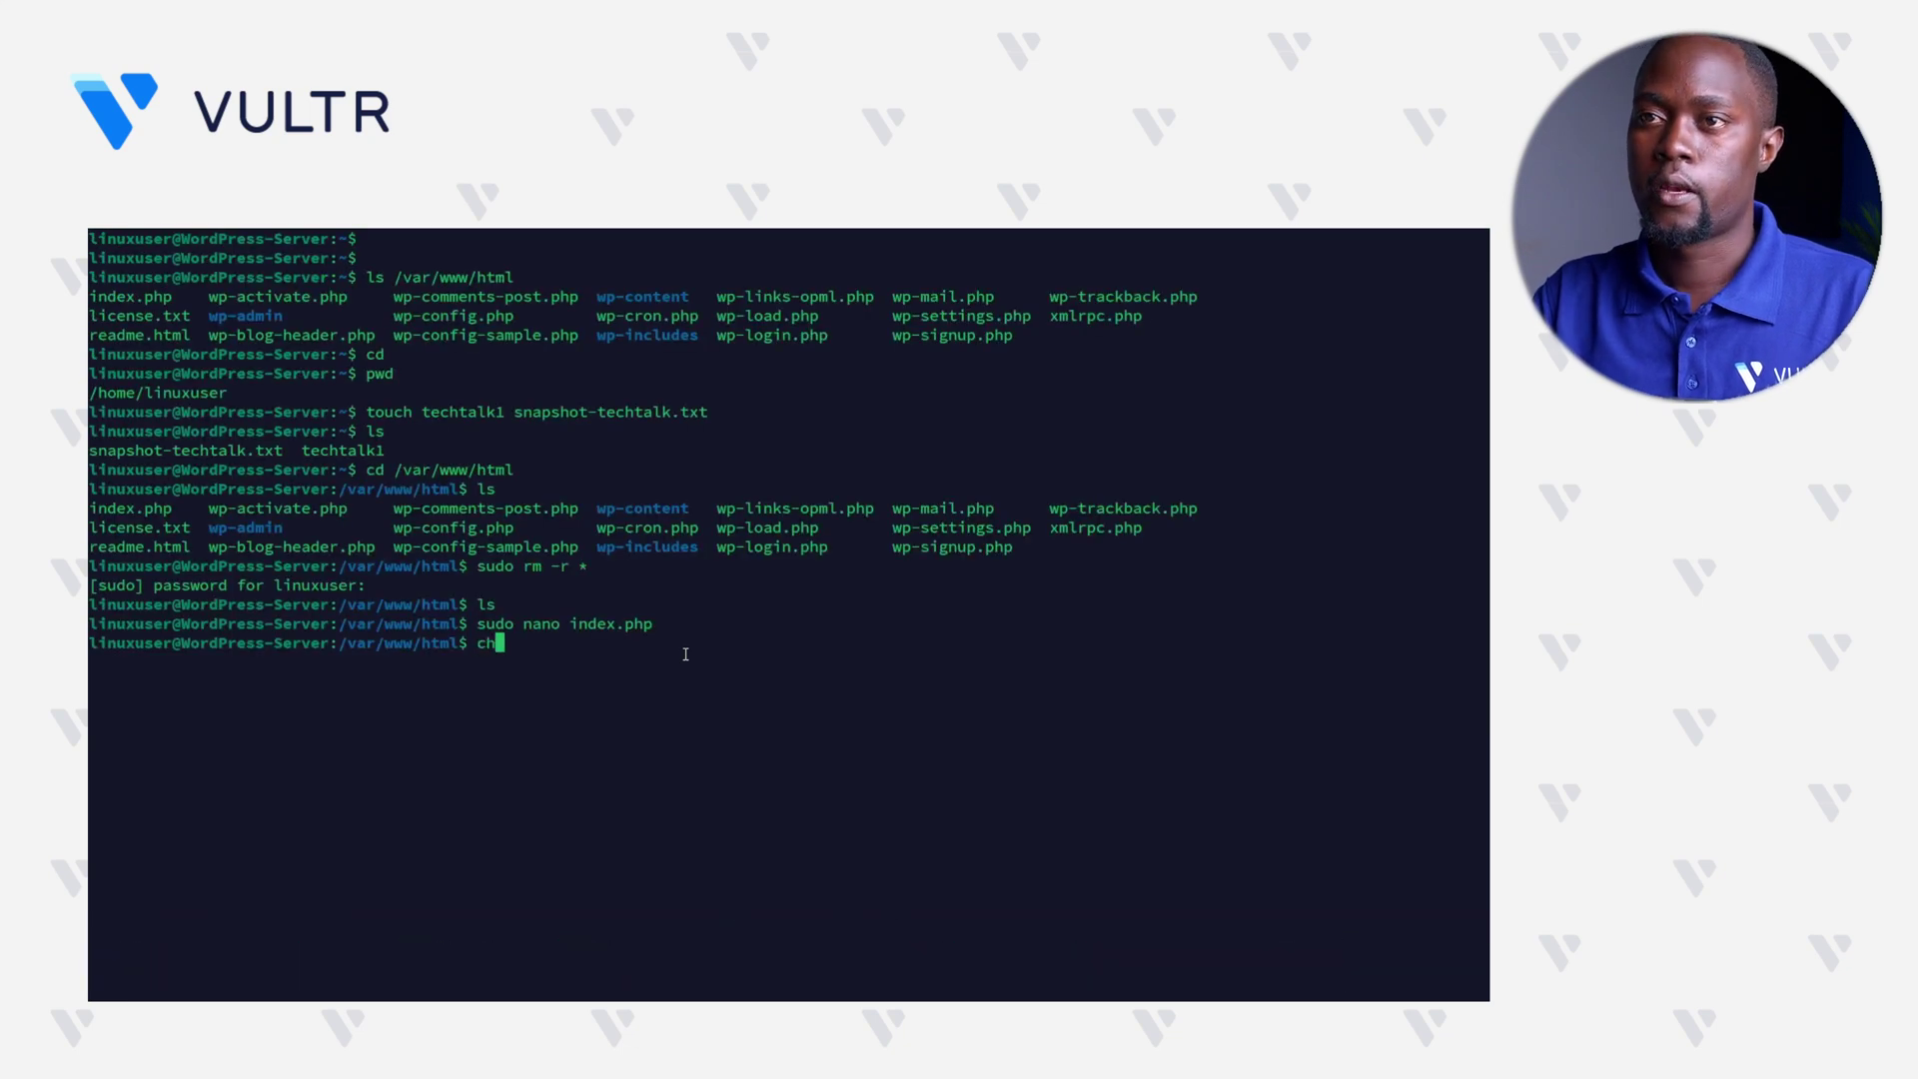
text(mod 775 )
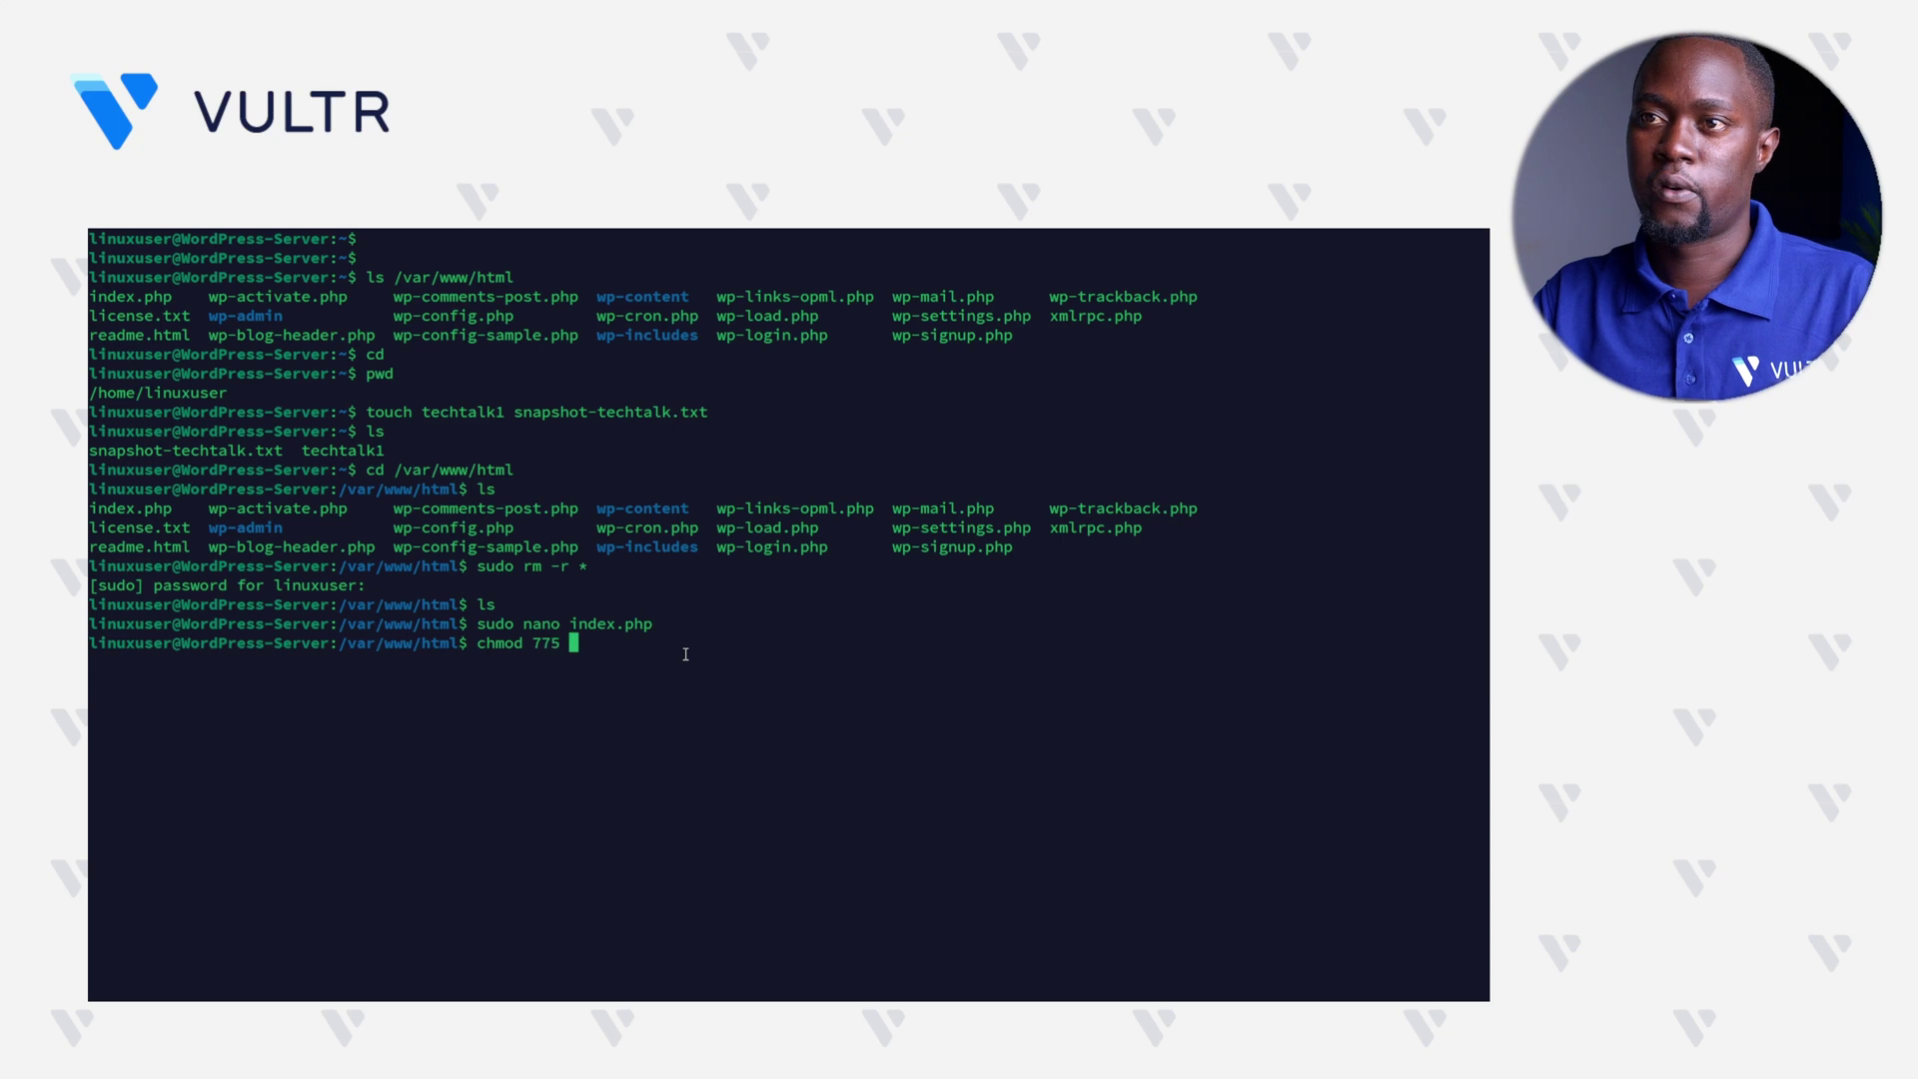
text(index.php)
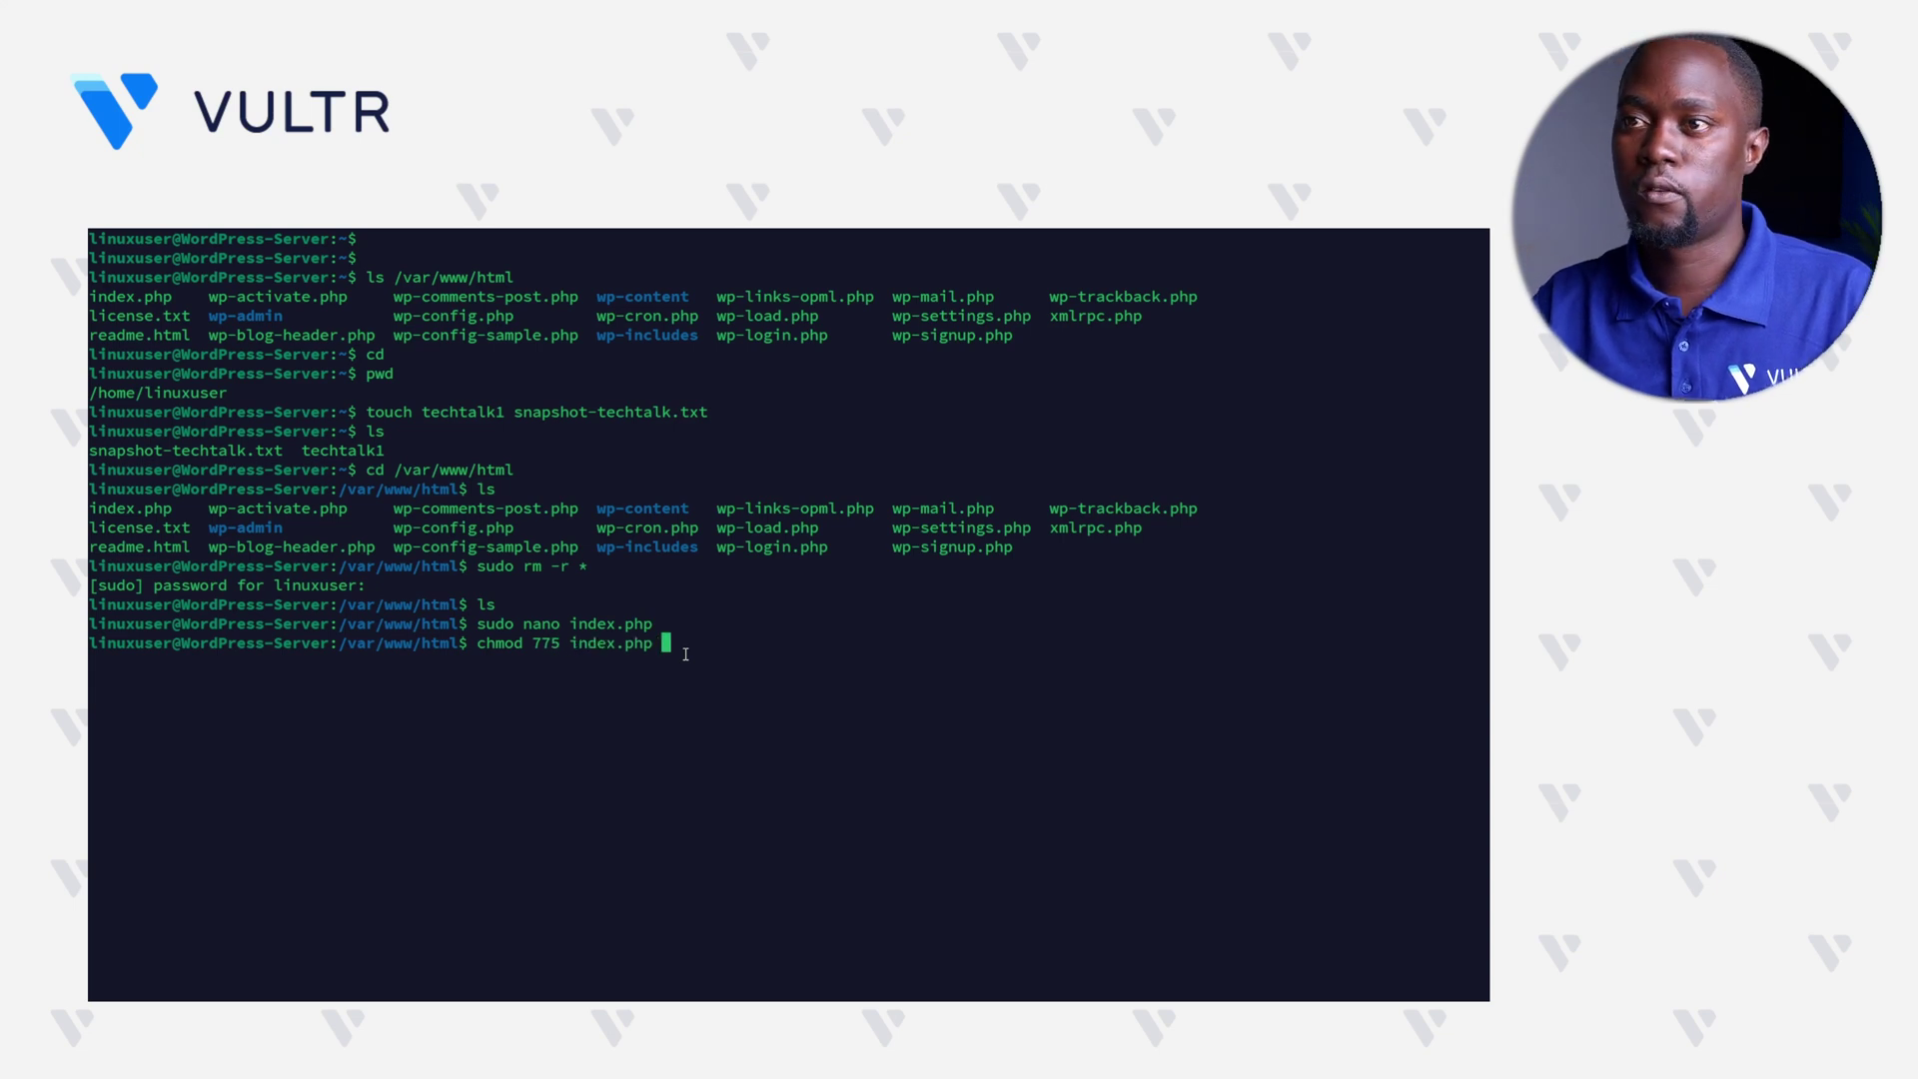
key(Return)
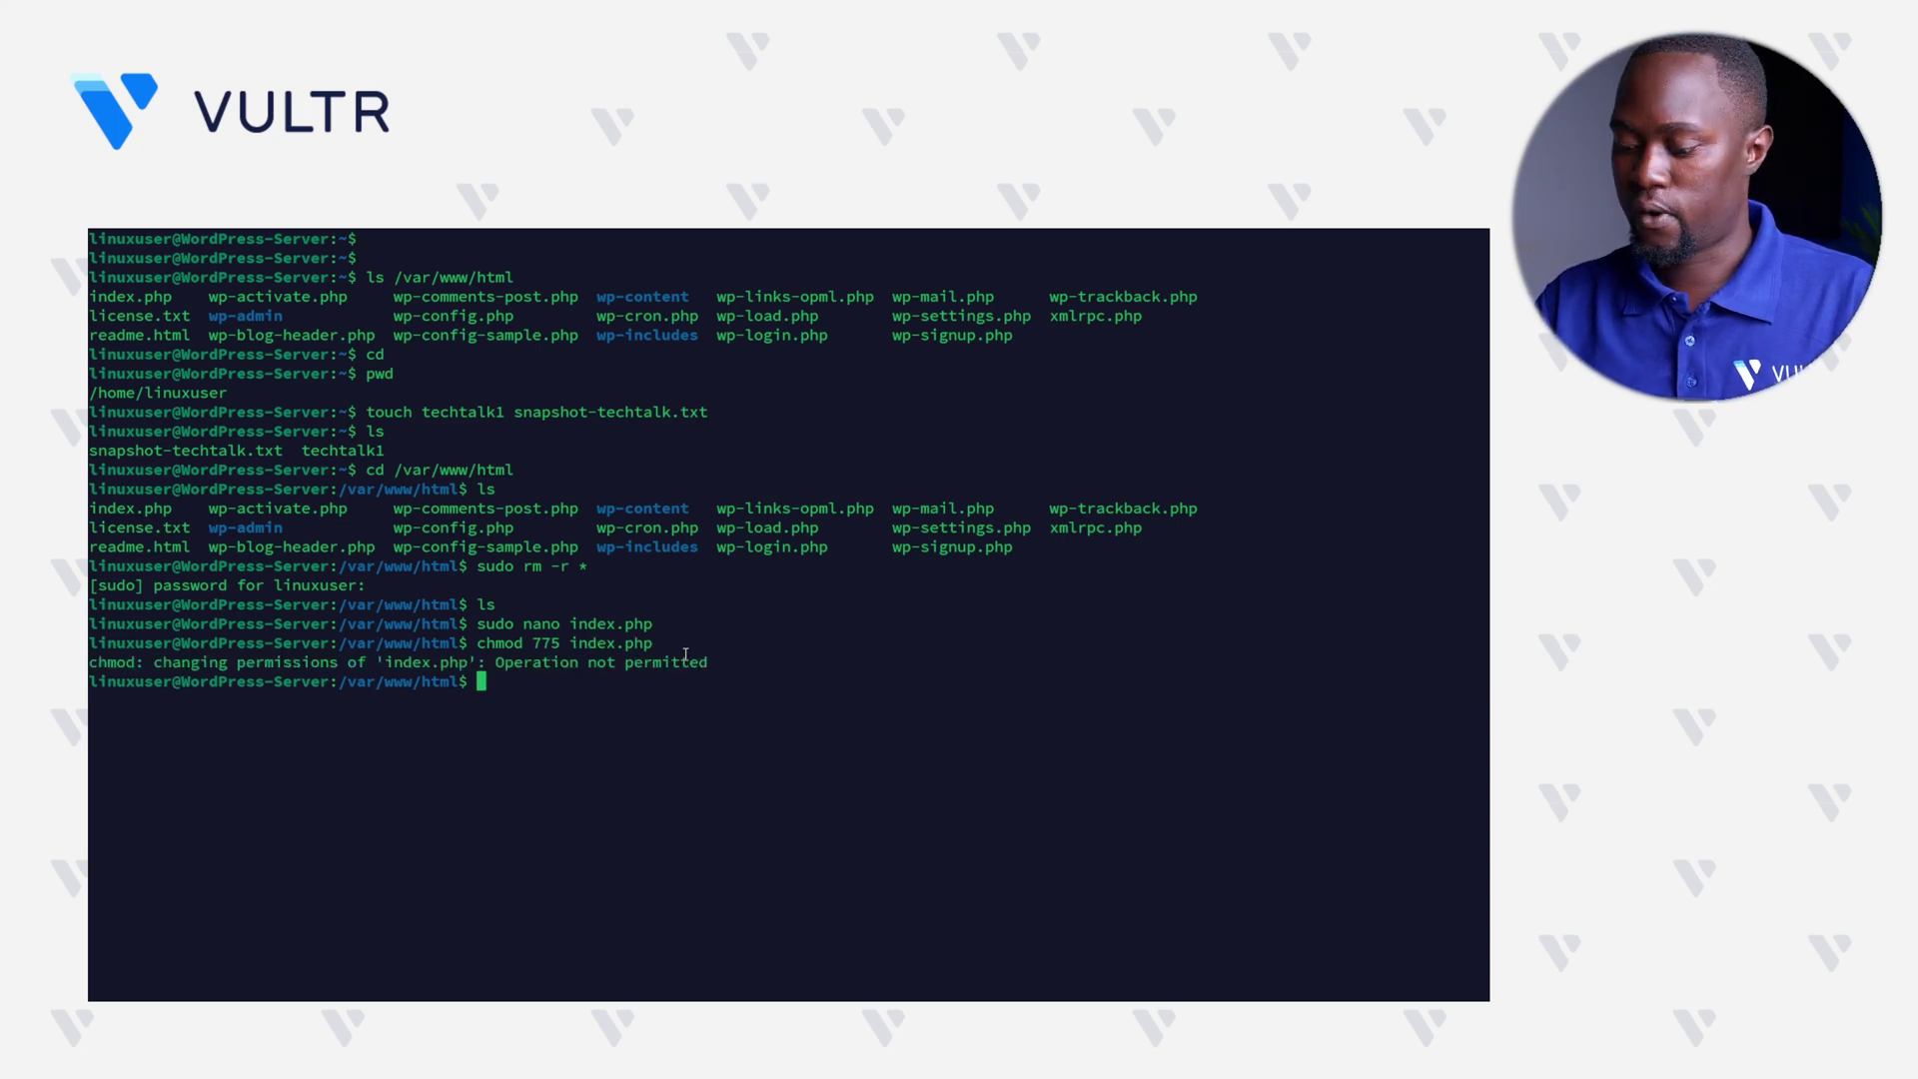
Step: Set the permissions of index.php to 775 using sudo
key(Up)
key(Left)
key(Left)
key(Left)
key(Left)
key(Left)
key(Left)
key(Left)
key(Left)
key(Left)
key(Left)
key(Left)
key(Left)
key(Left)
key(Left)
key(Left)
key(Left)
key(Left)
key(Left)
key(Left)
key(Left)
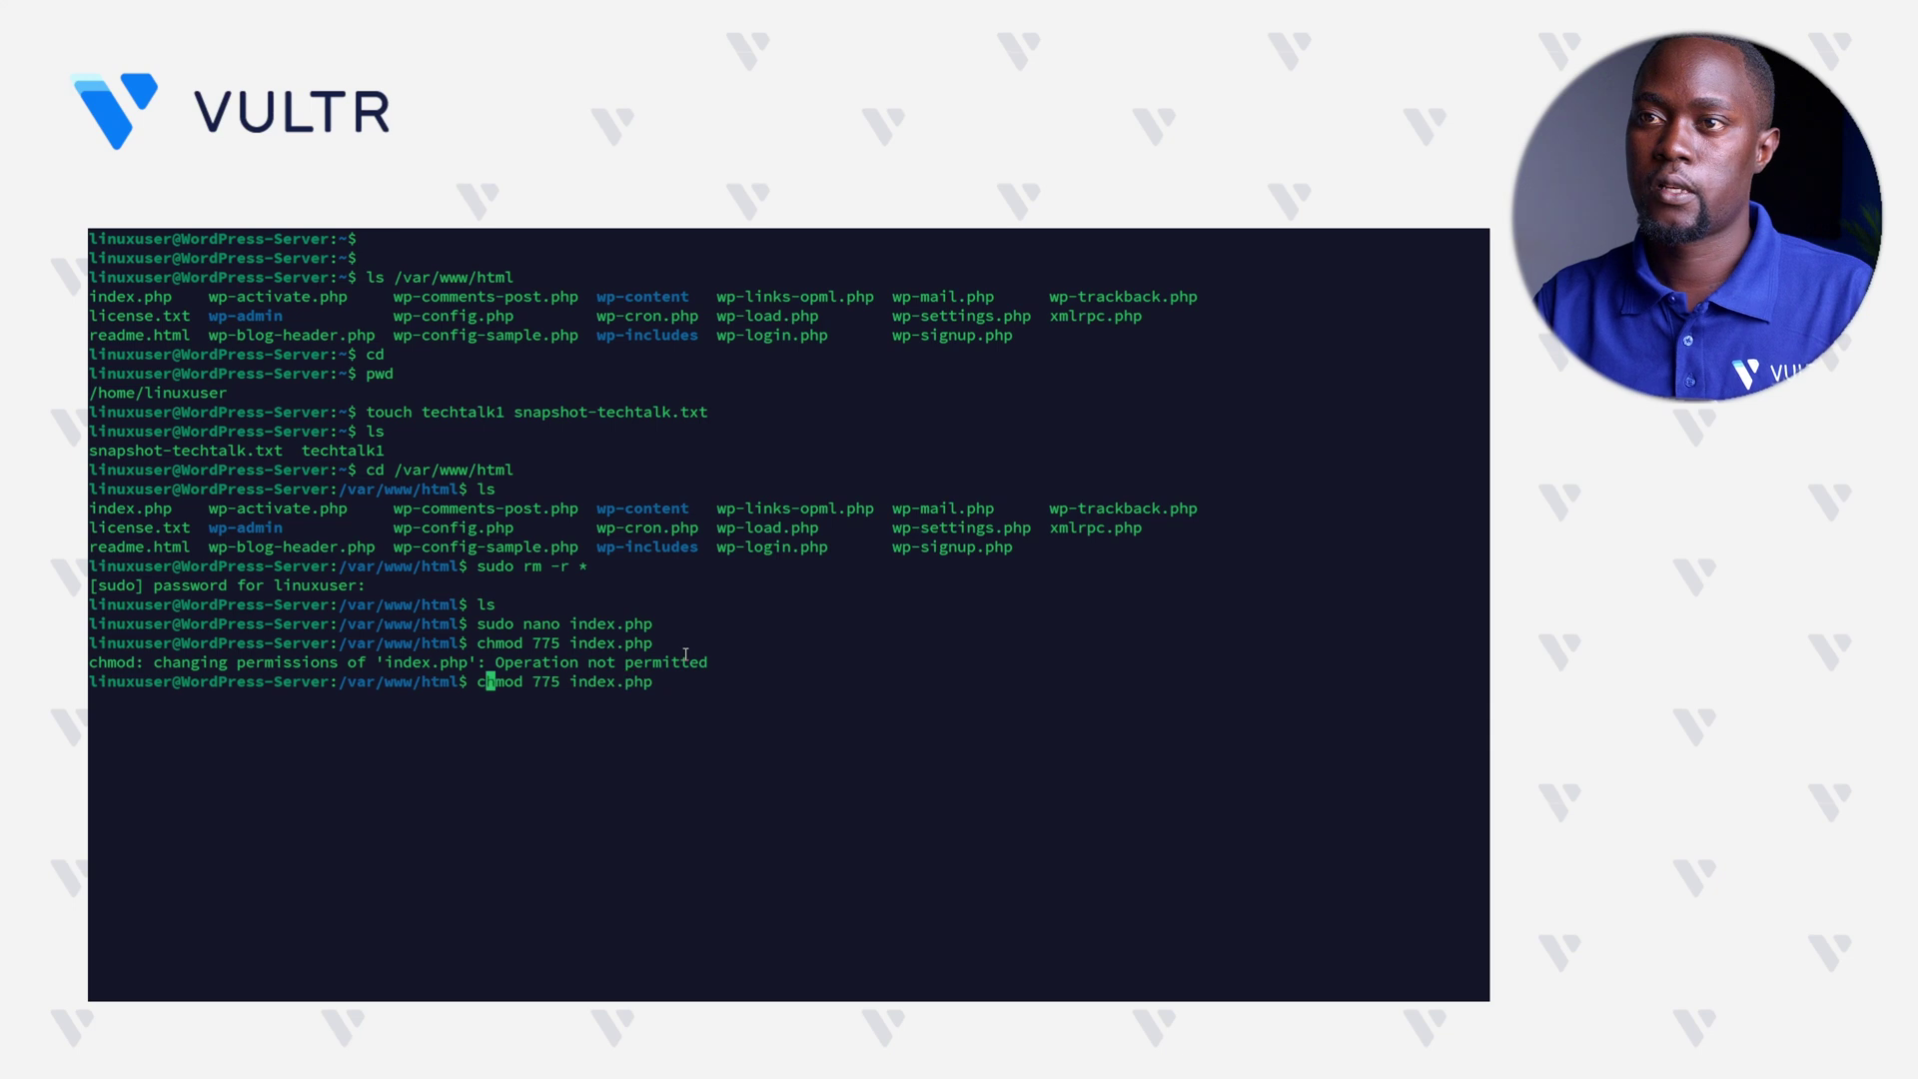
text(sudo)
key(Return)
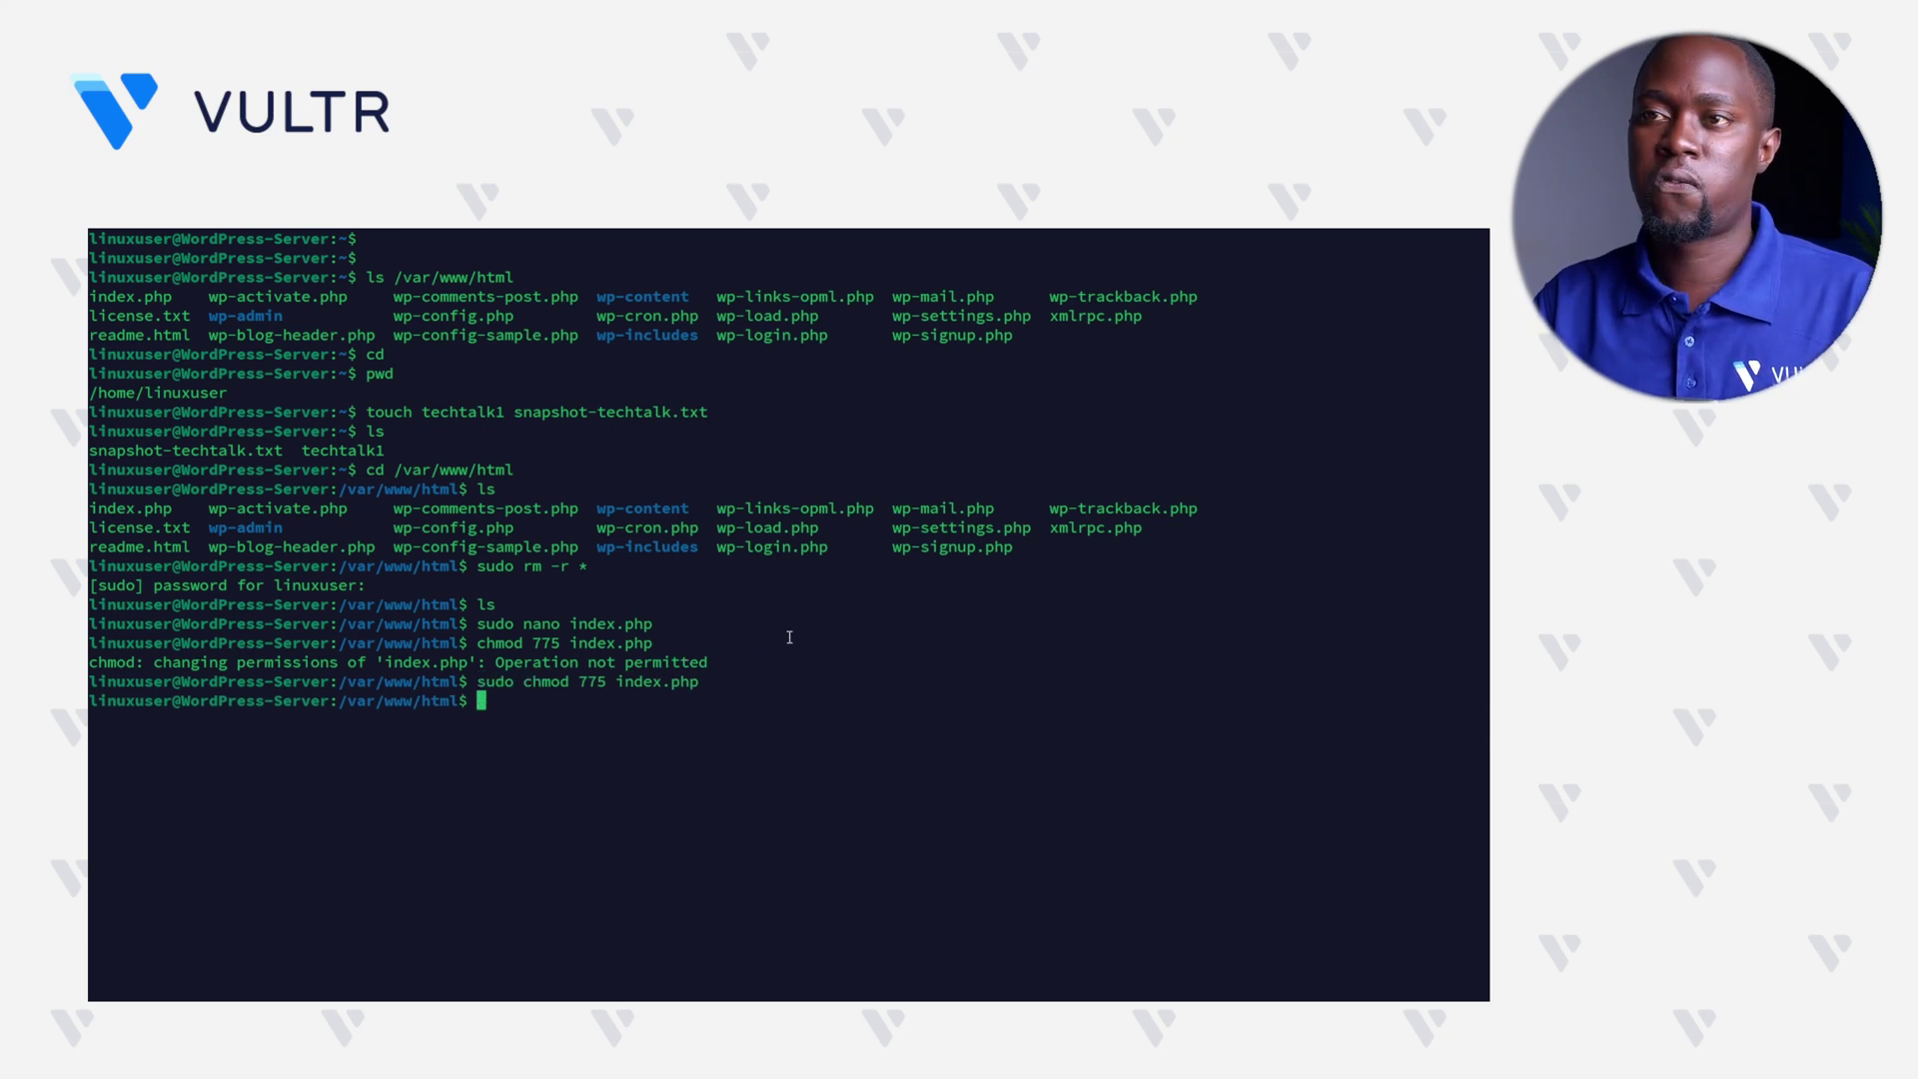
Step: List the contents of /var/www/html to check for the new index.php file
text(ls)
key(Return)
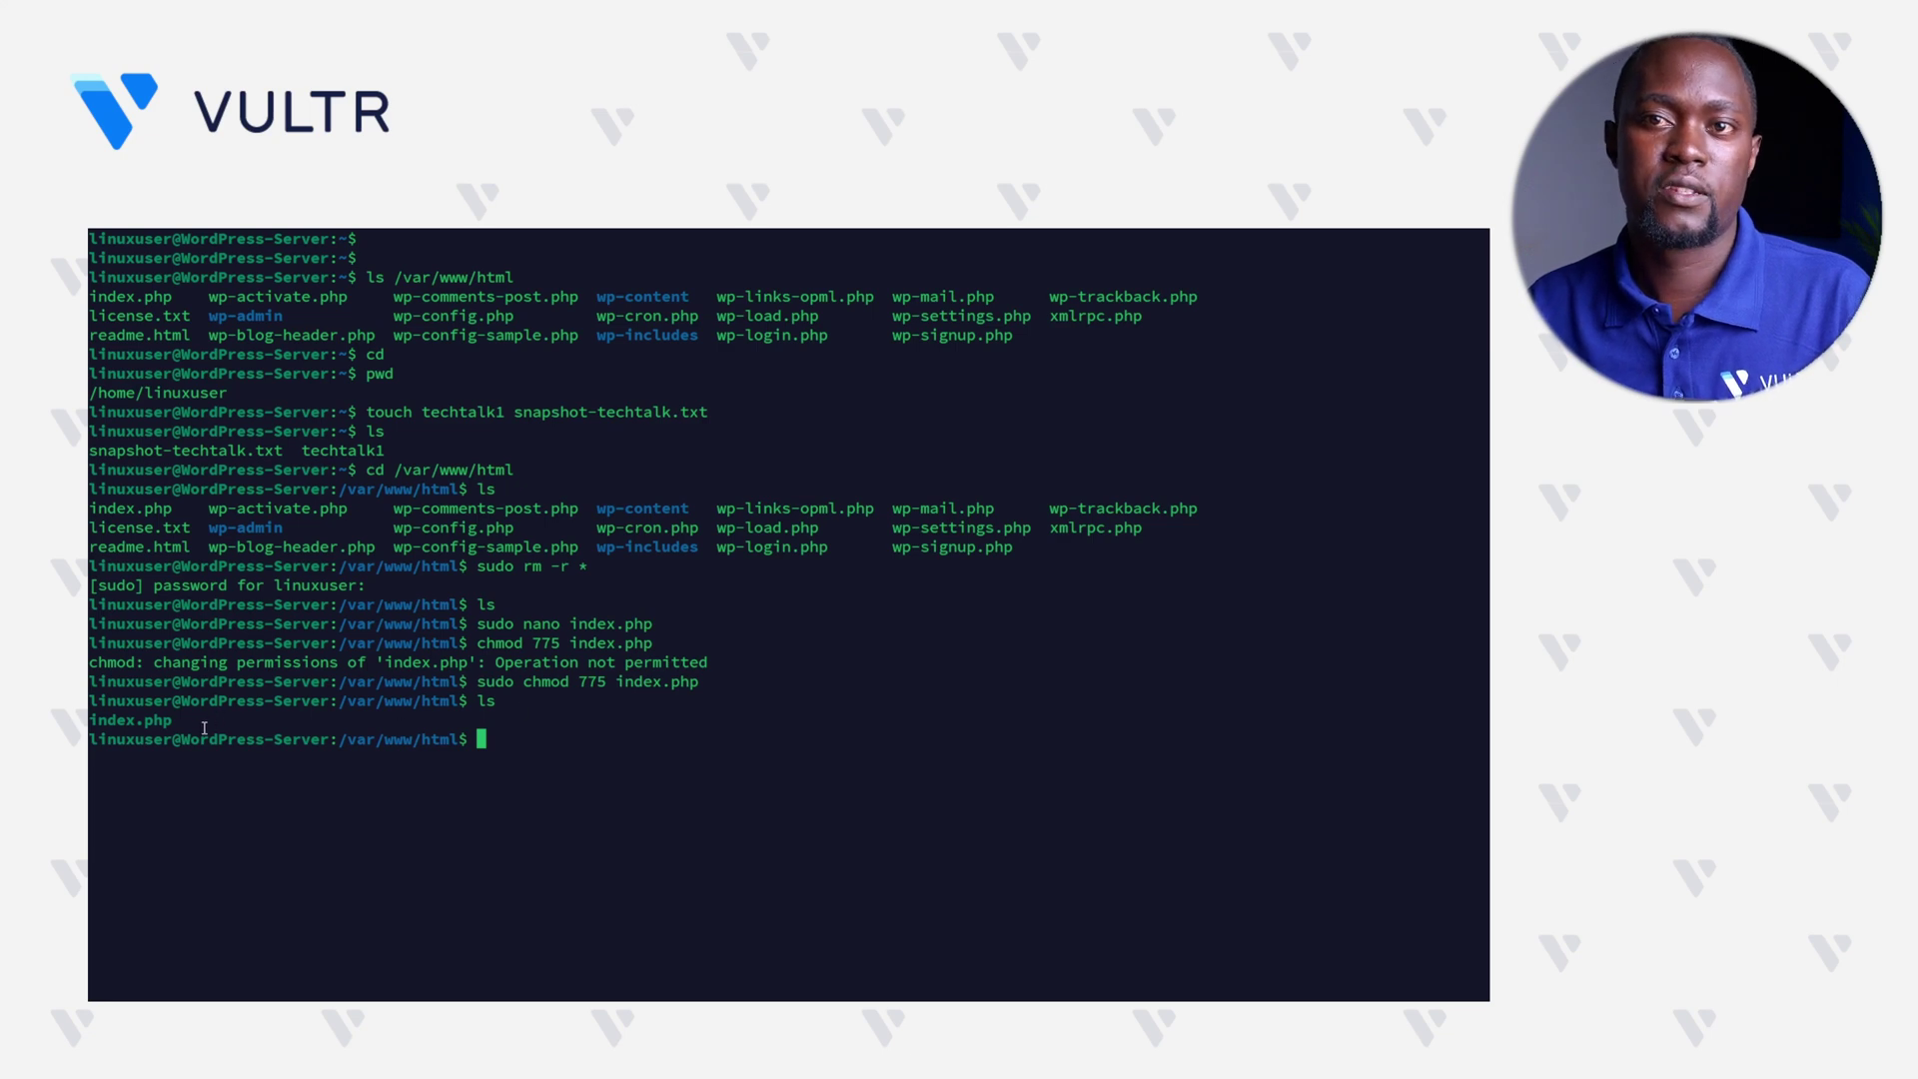
drag(200, 719, 88, 731)
click(383, 718)
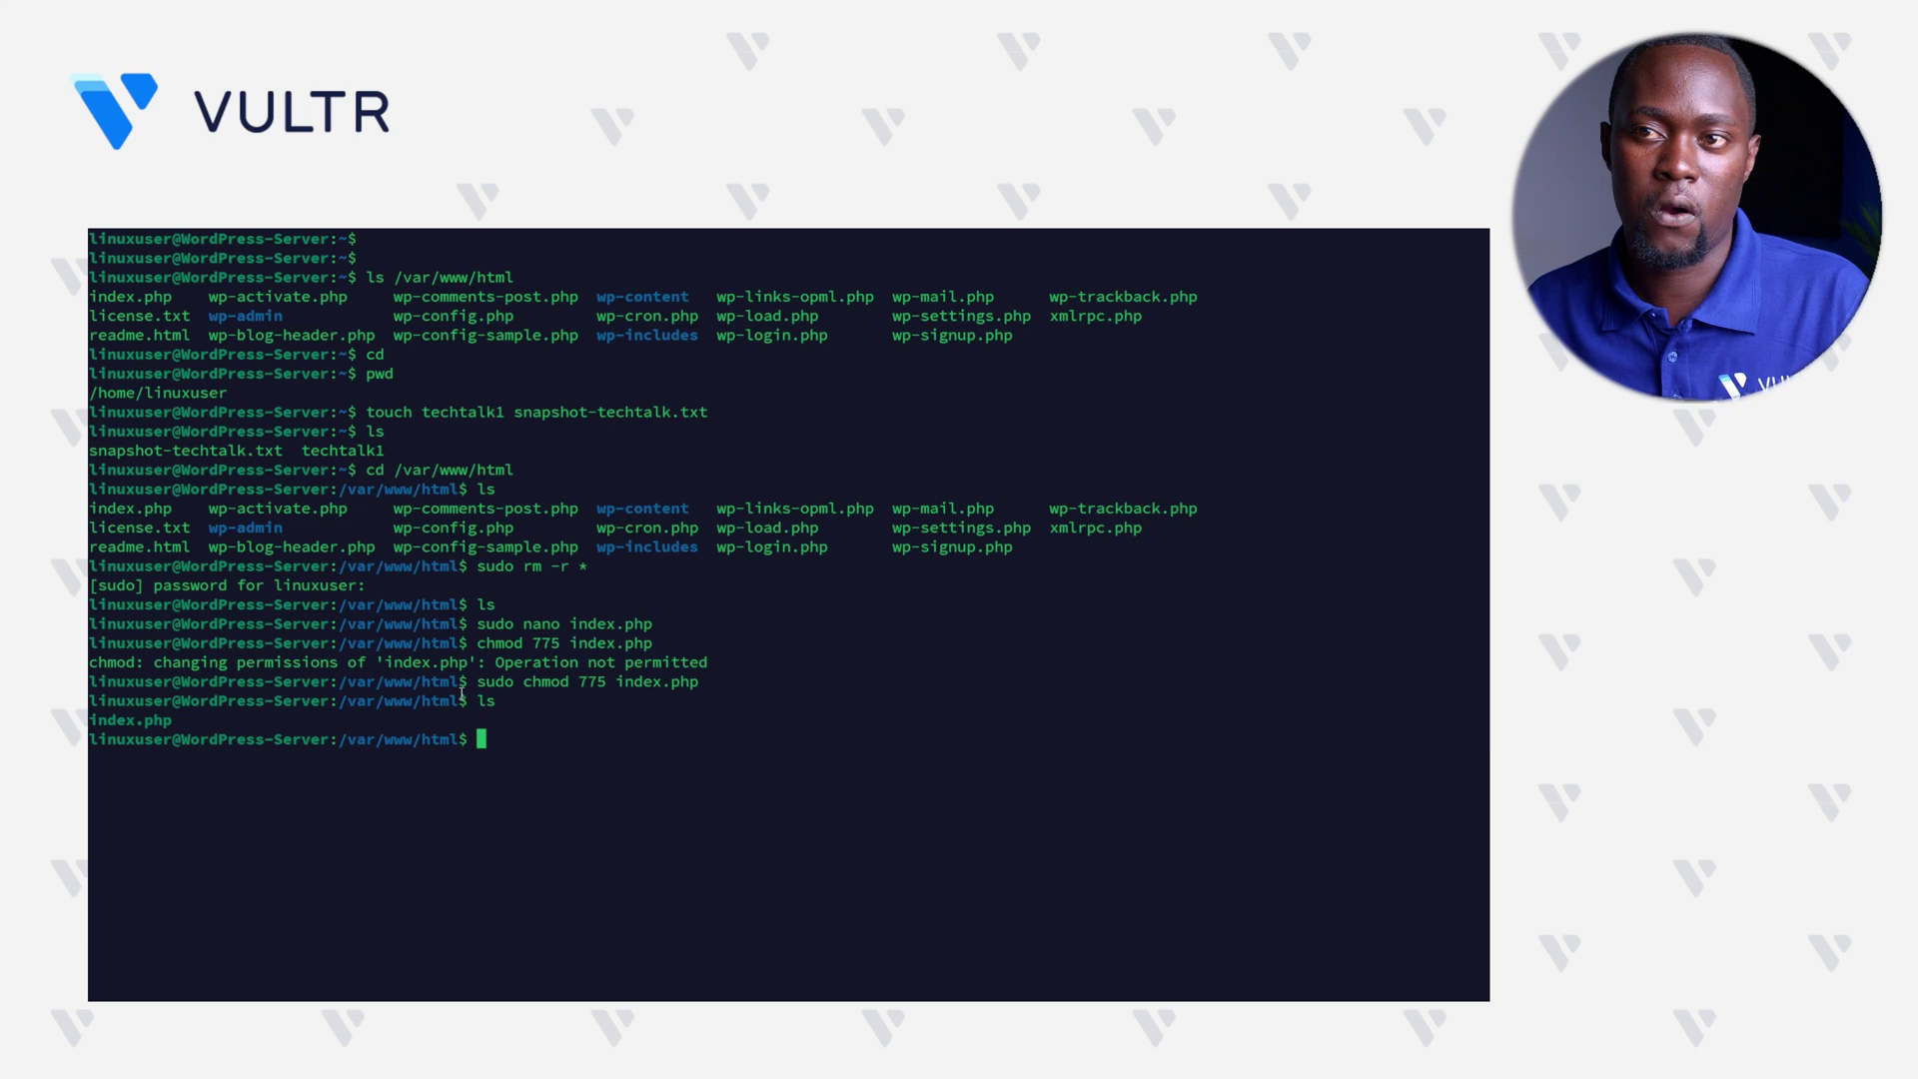
Step: Switch to the browser and view the website to check the output of the new index.php
key(alt+Tab)
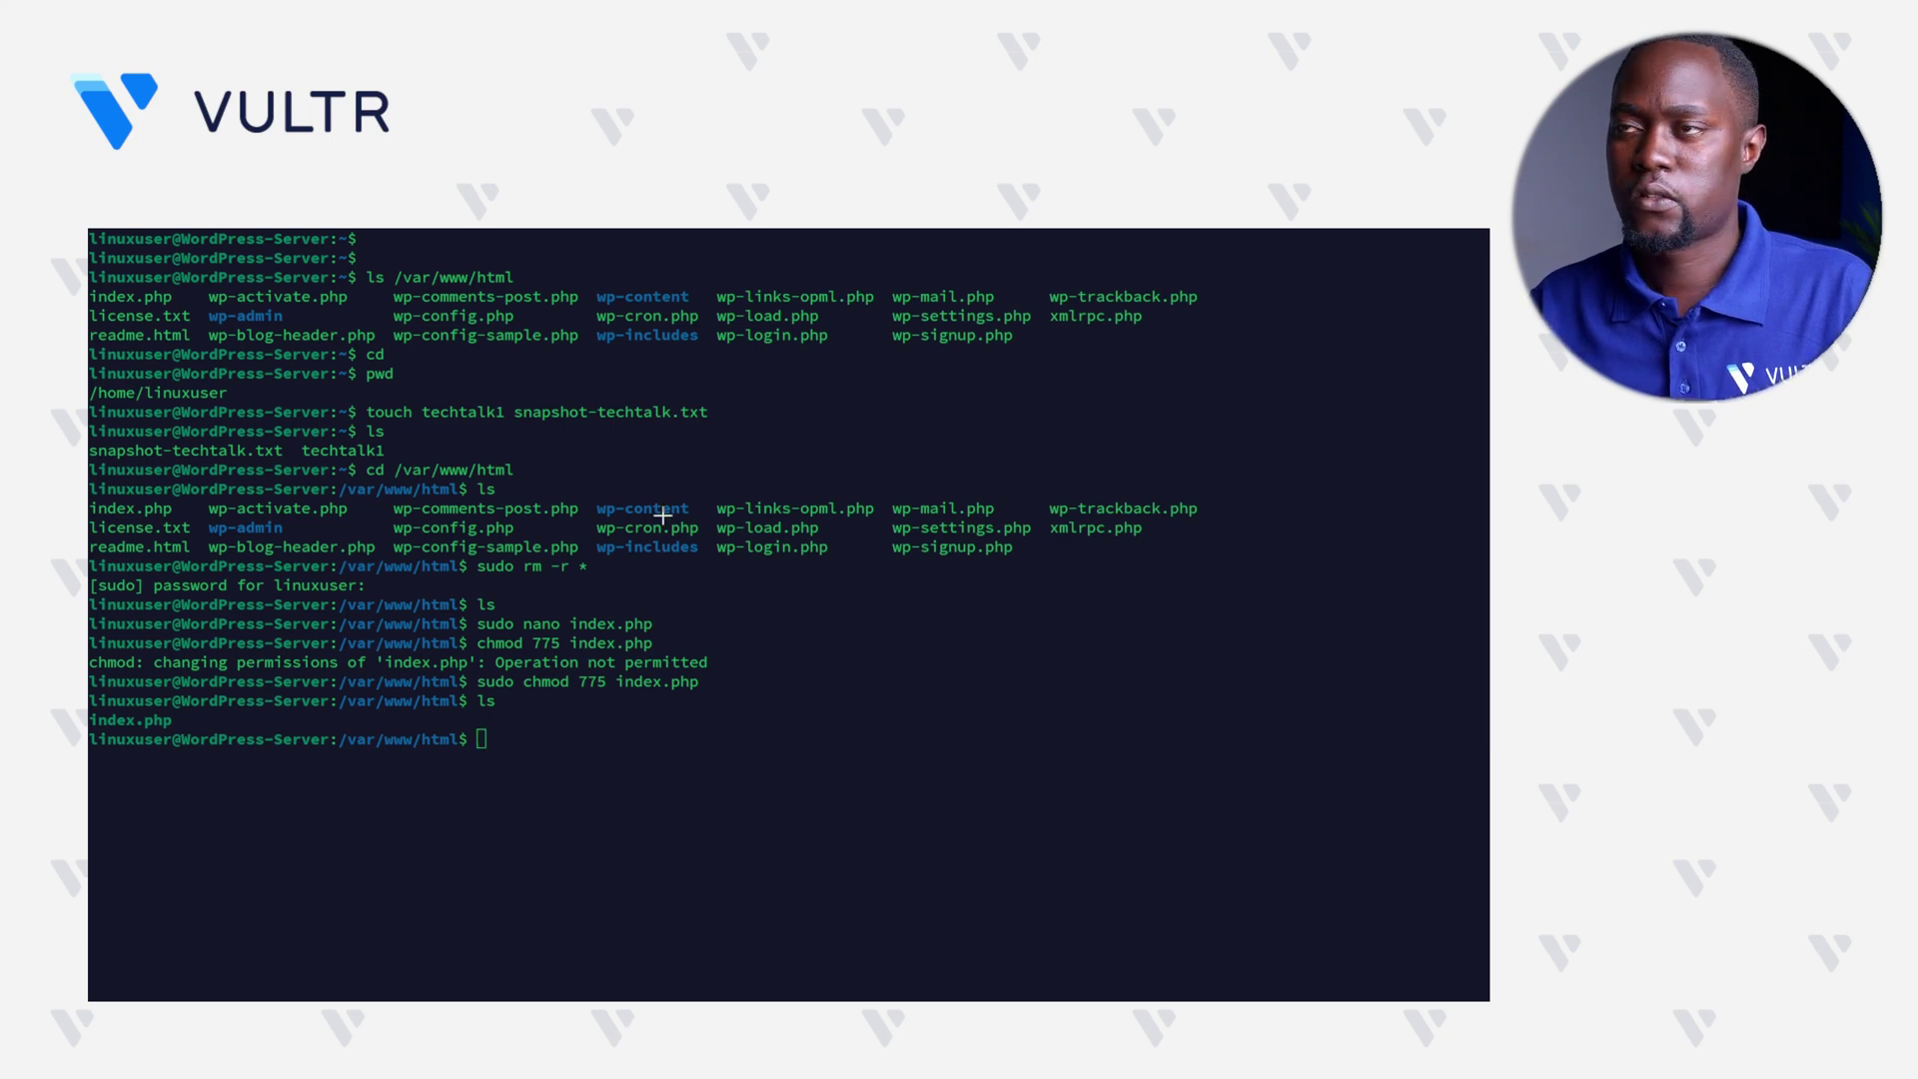
key(alt+Tab)
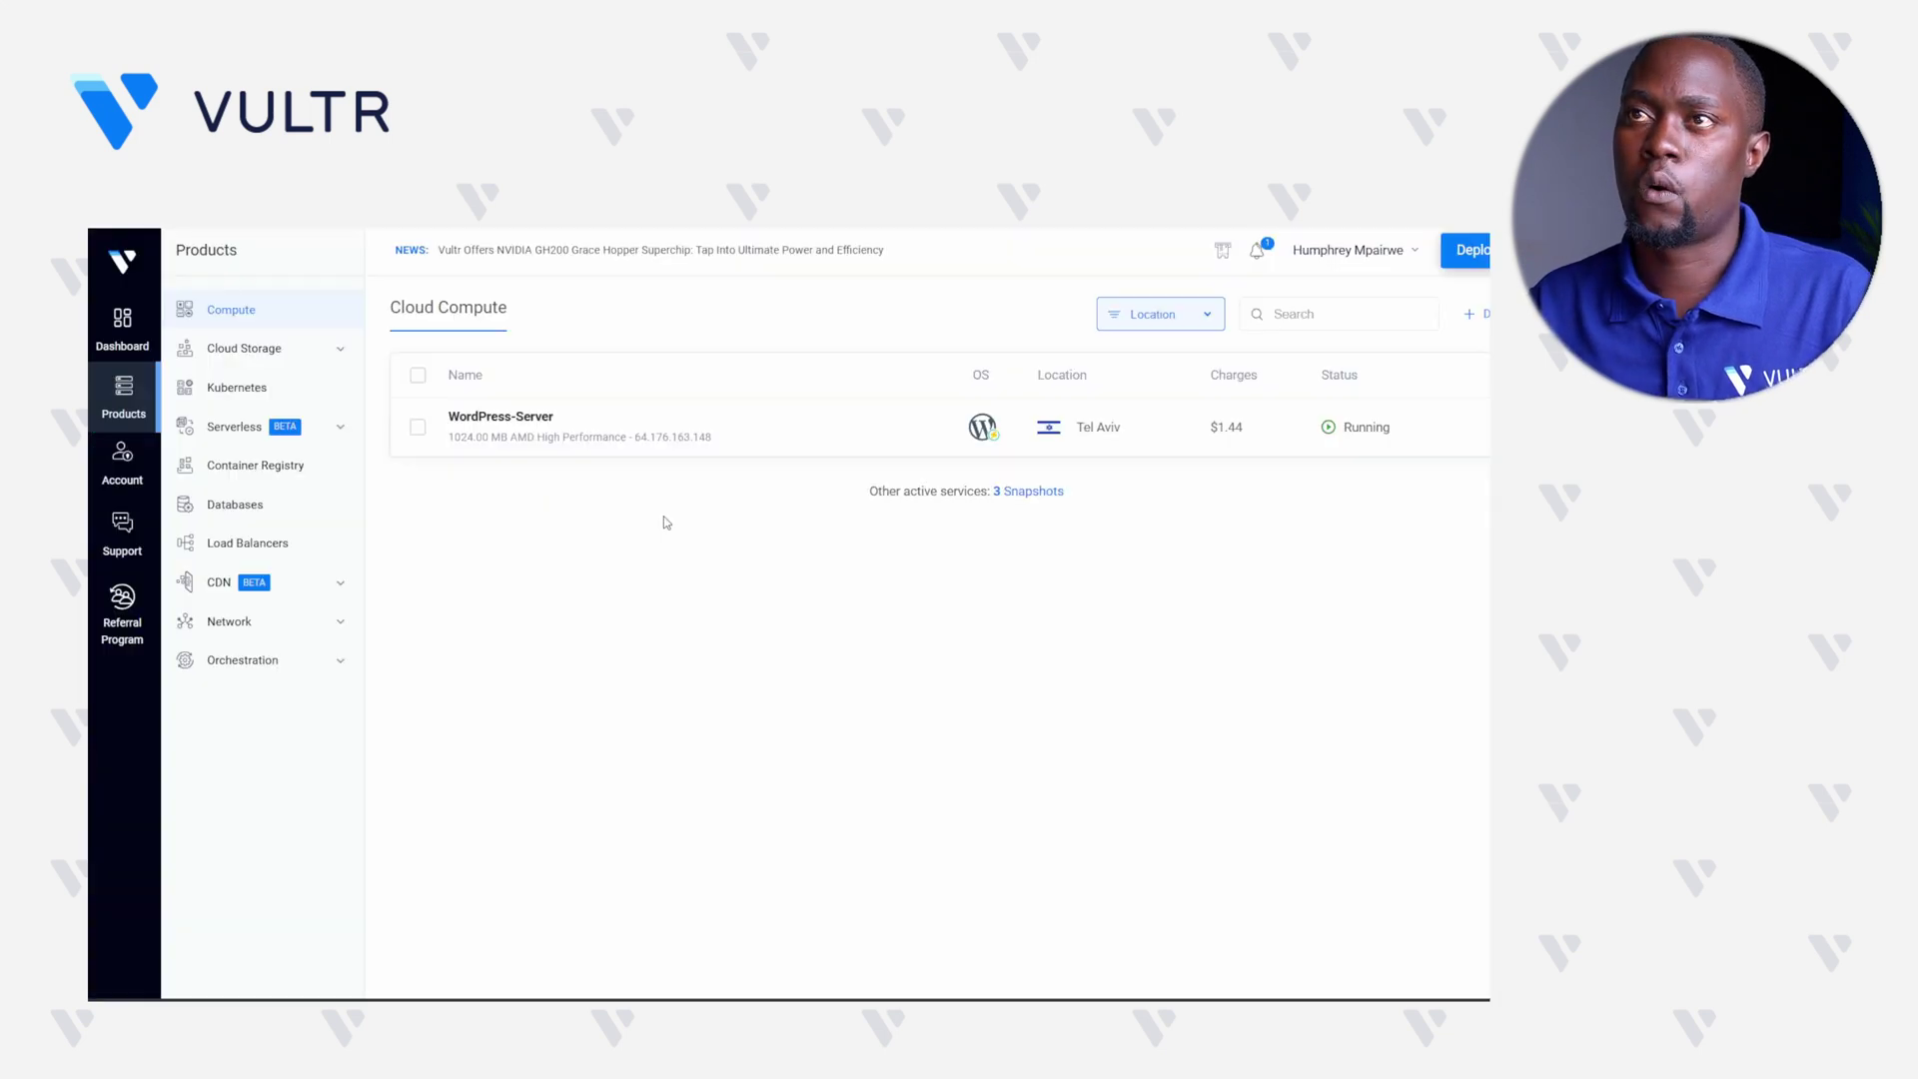
key(ctrl+Tab)
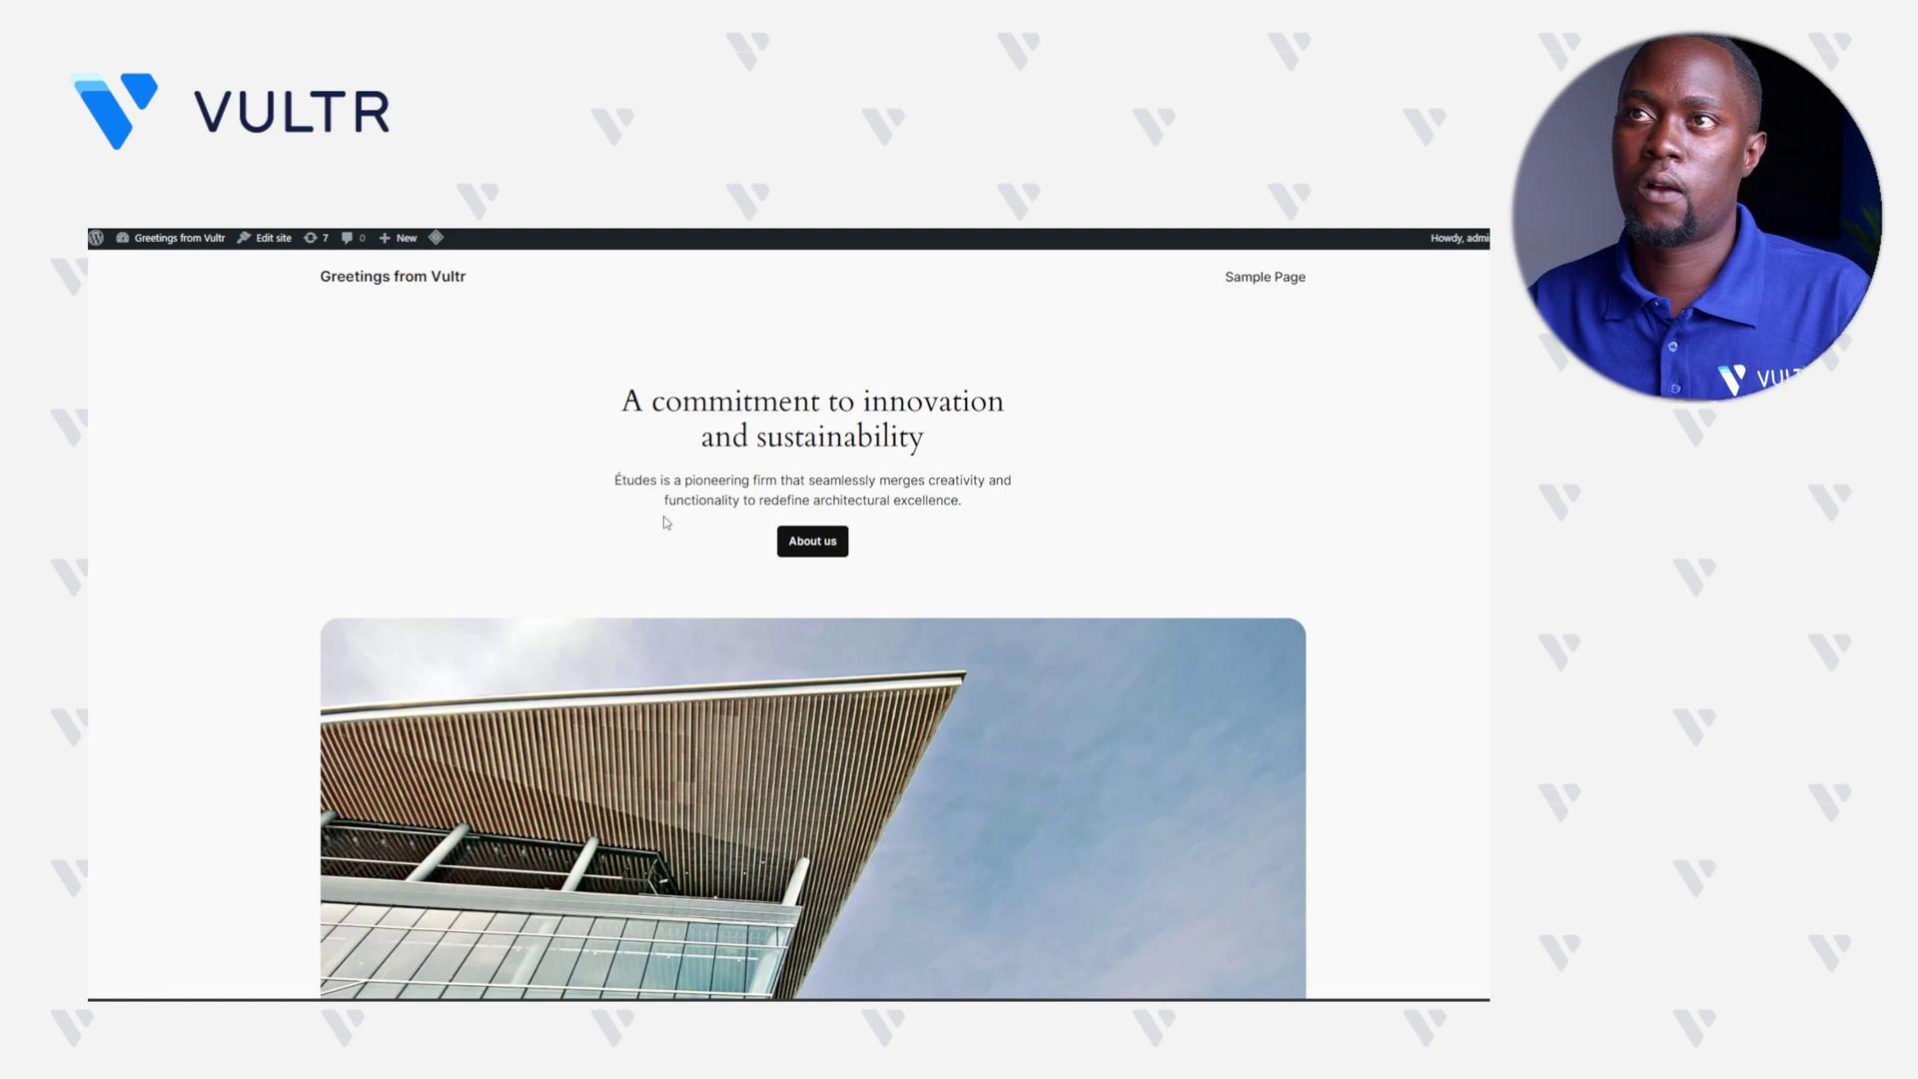
key(ctrl+Tab)
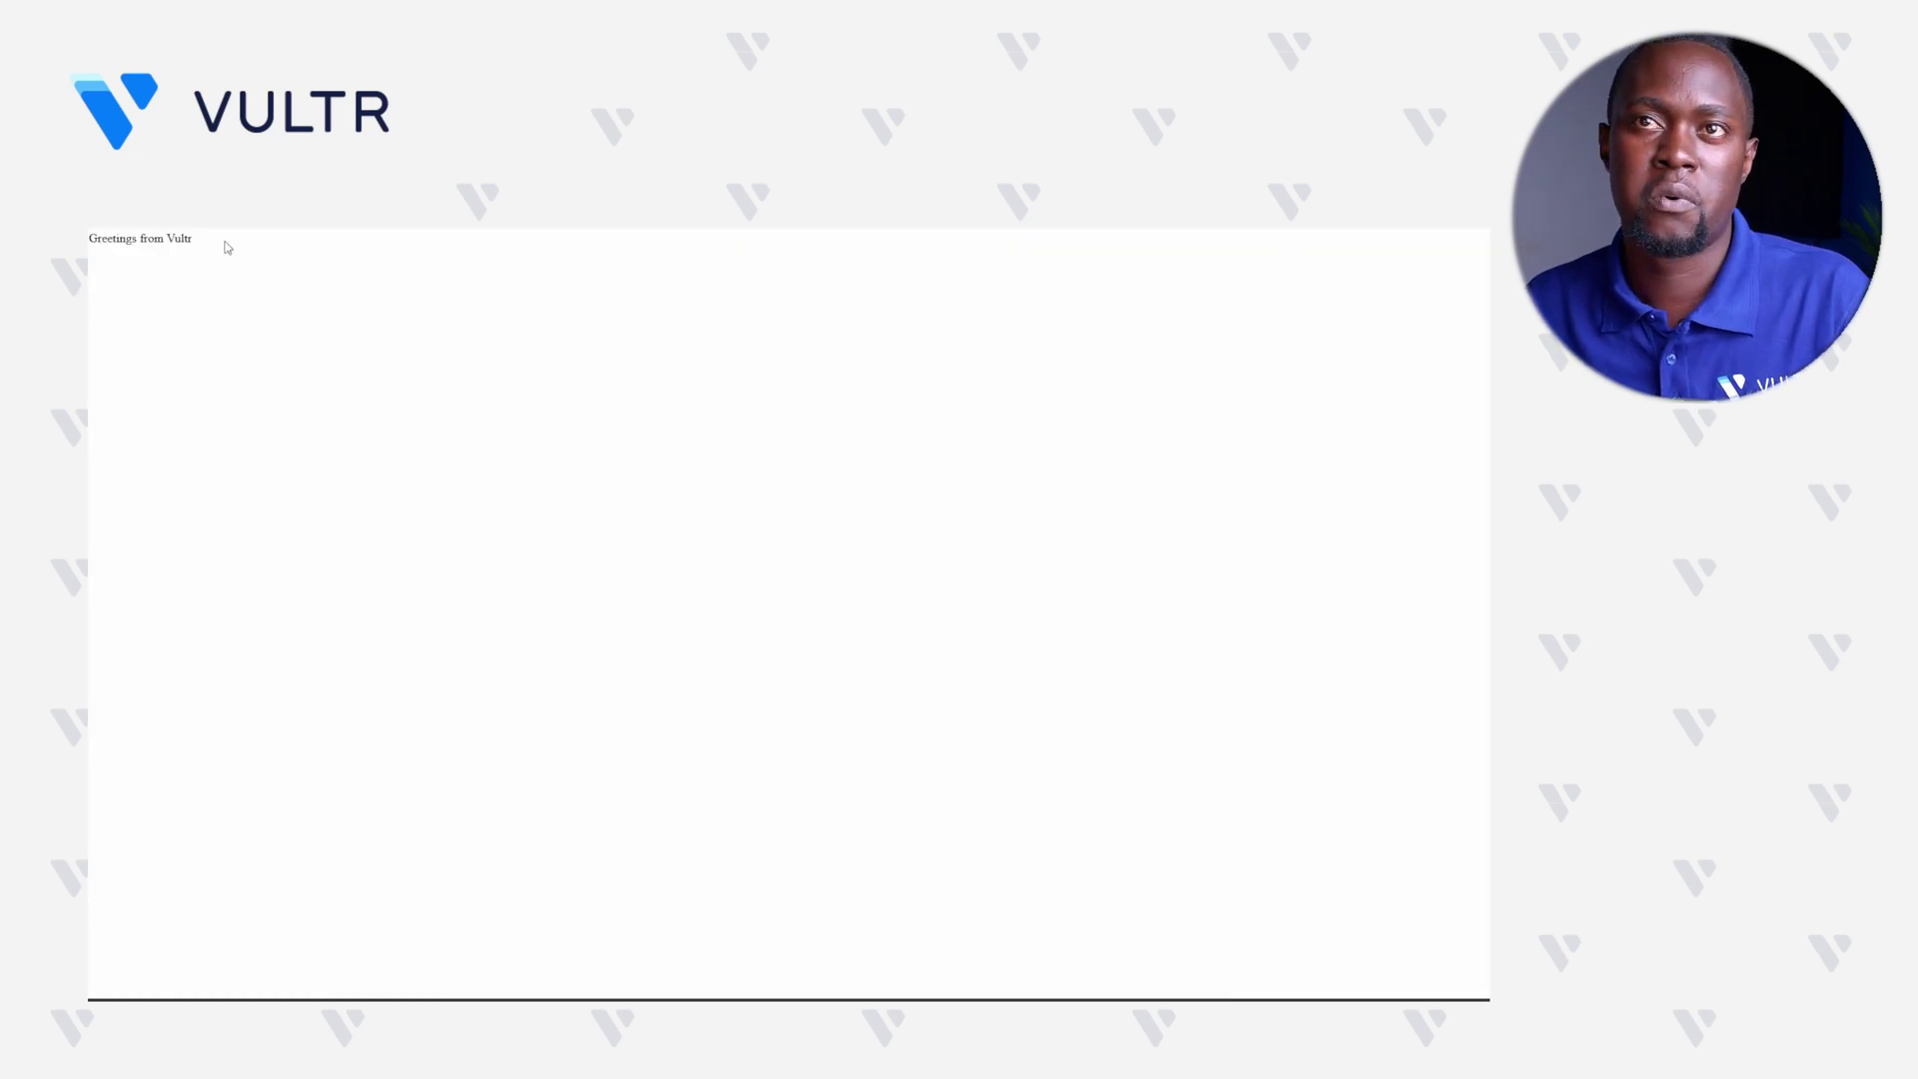
drag(226, 244, 101, 244)
click(176, 271)
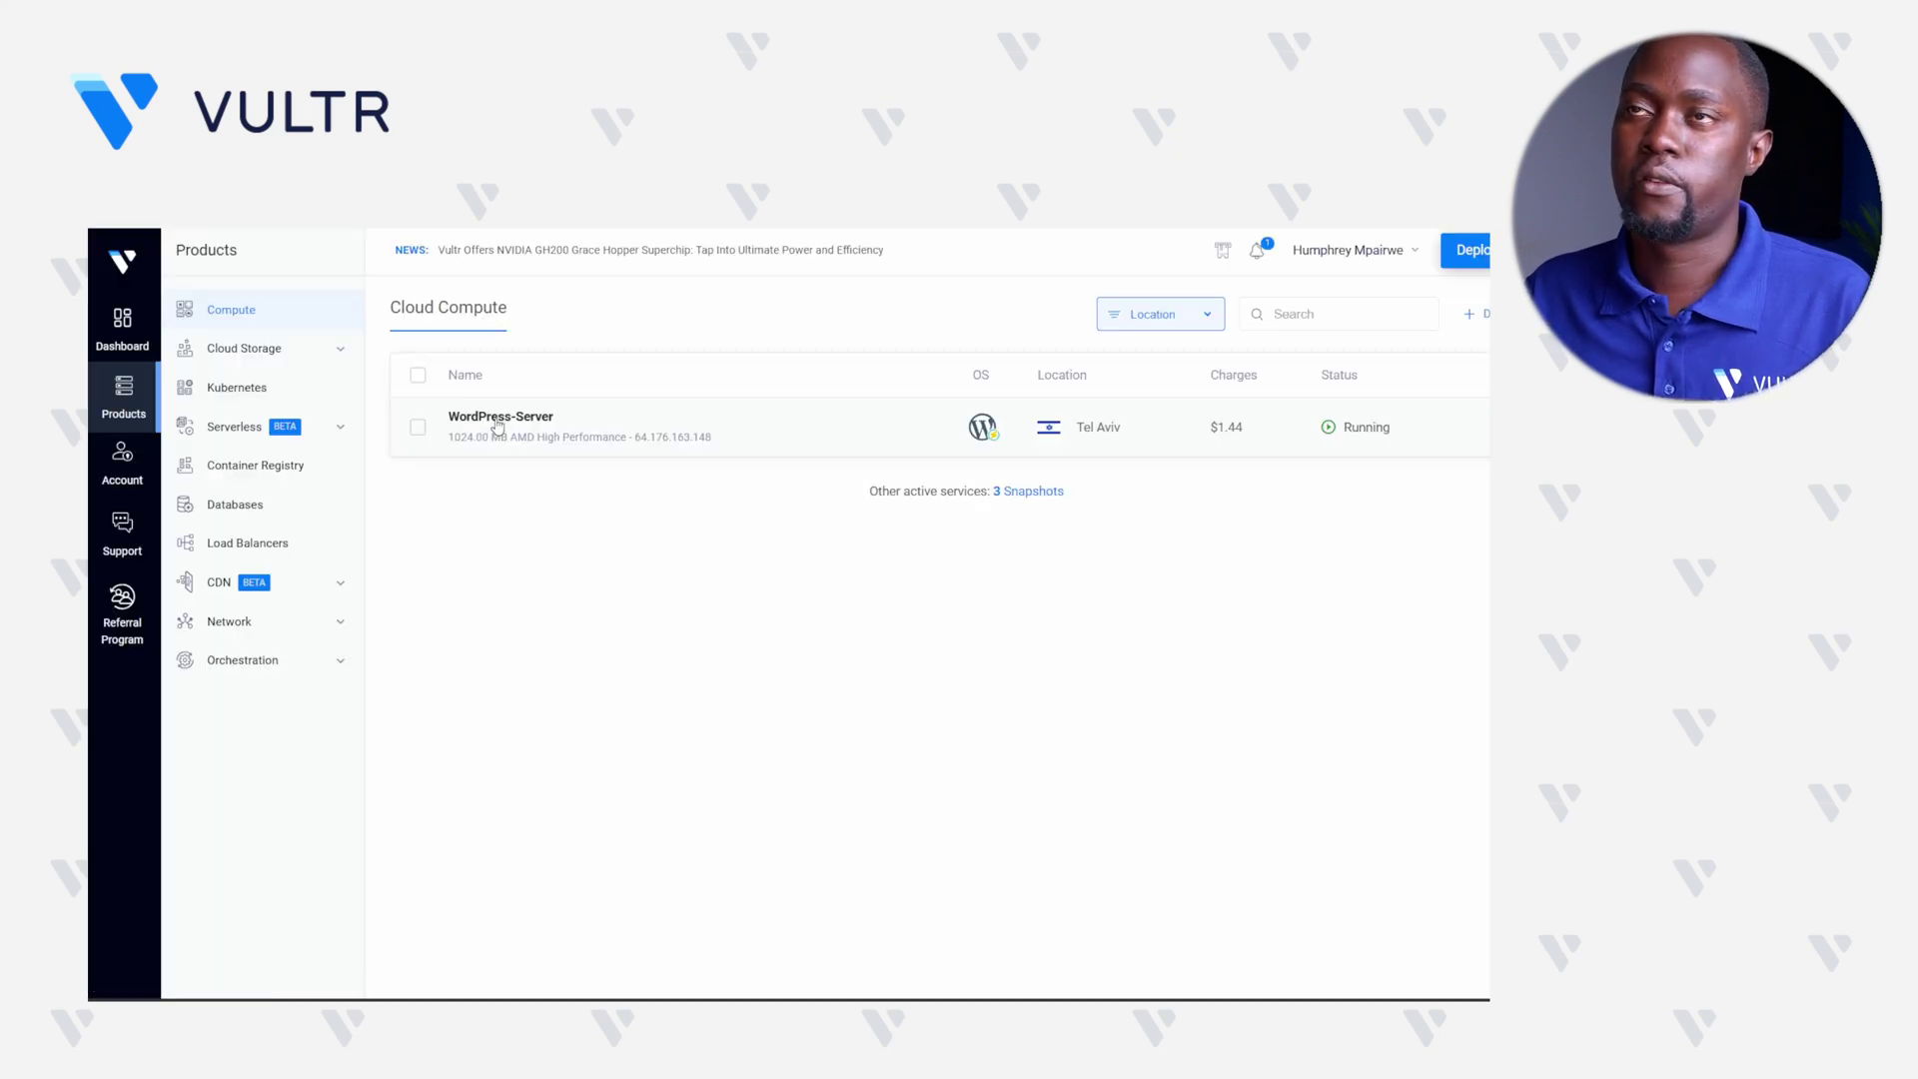
Step: Restore Tech Talk Snapshot on WordPress-Server, confirming the overwrite, and return to the compute instance list
click(497, 425)
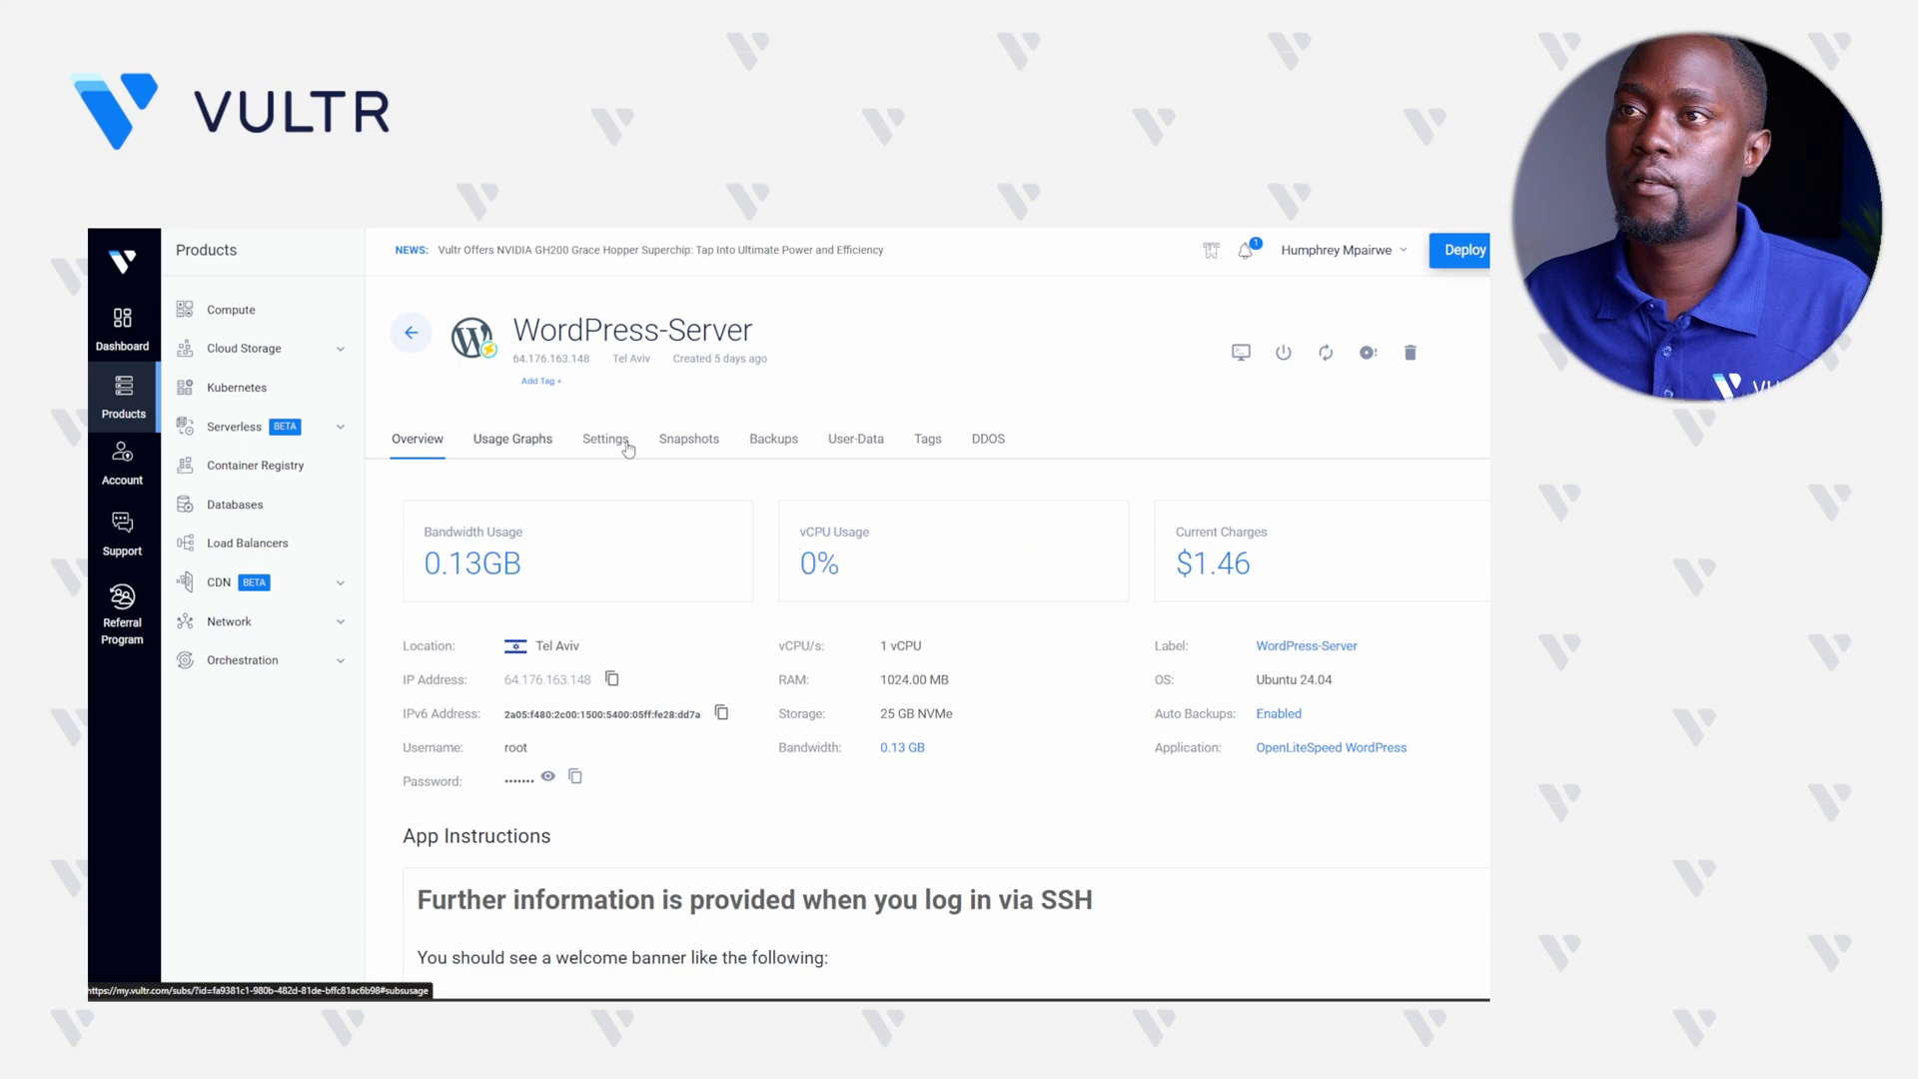
click(688, 447)
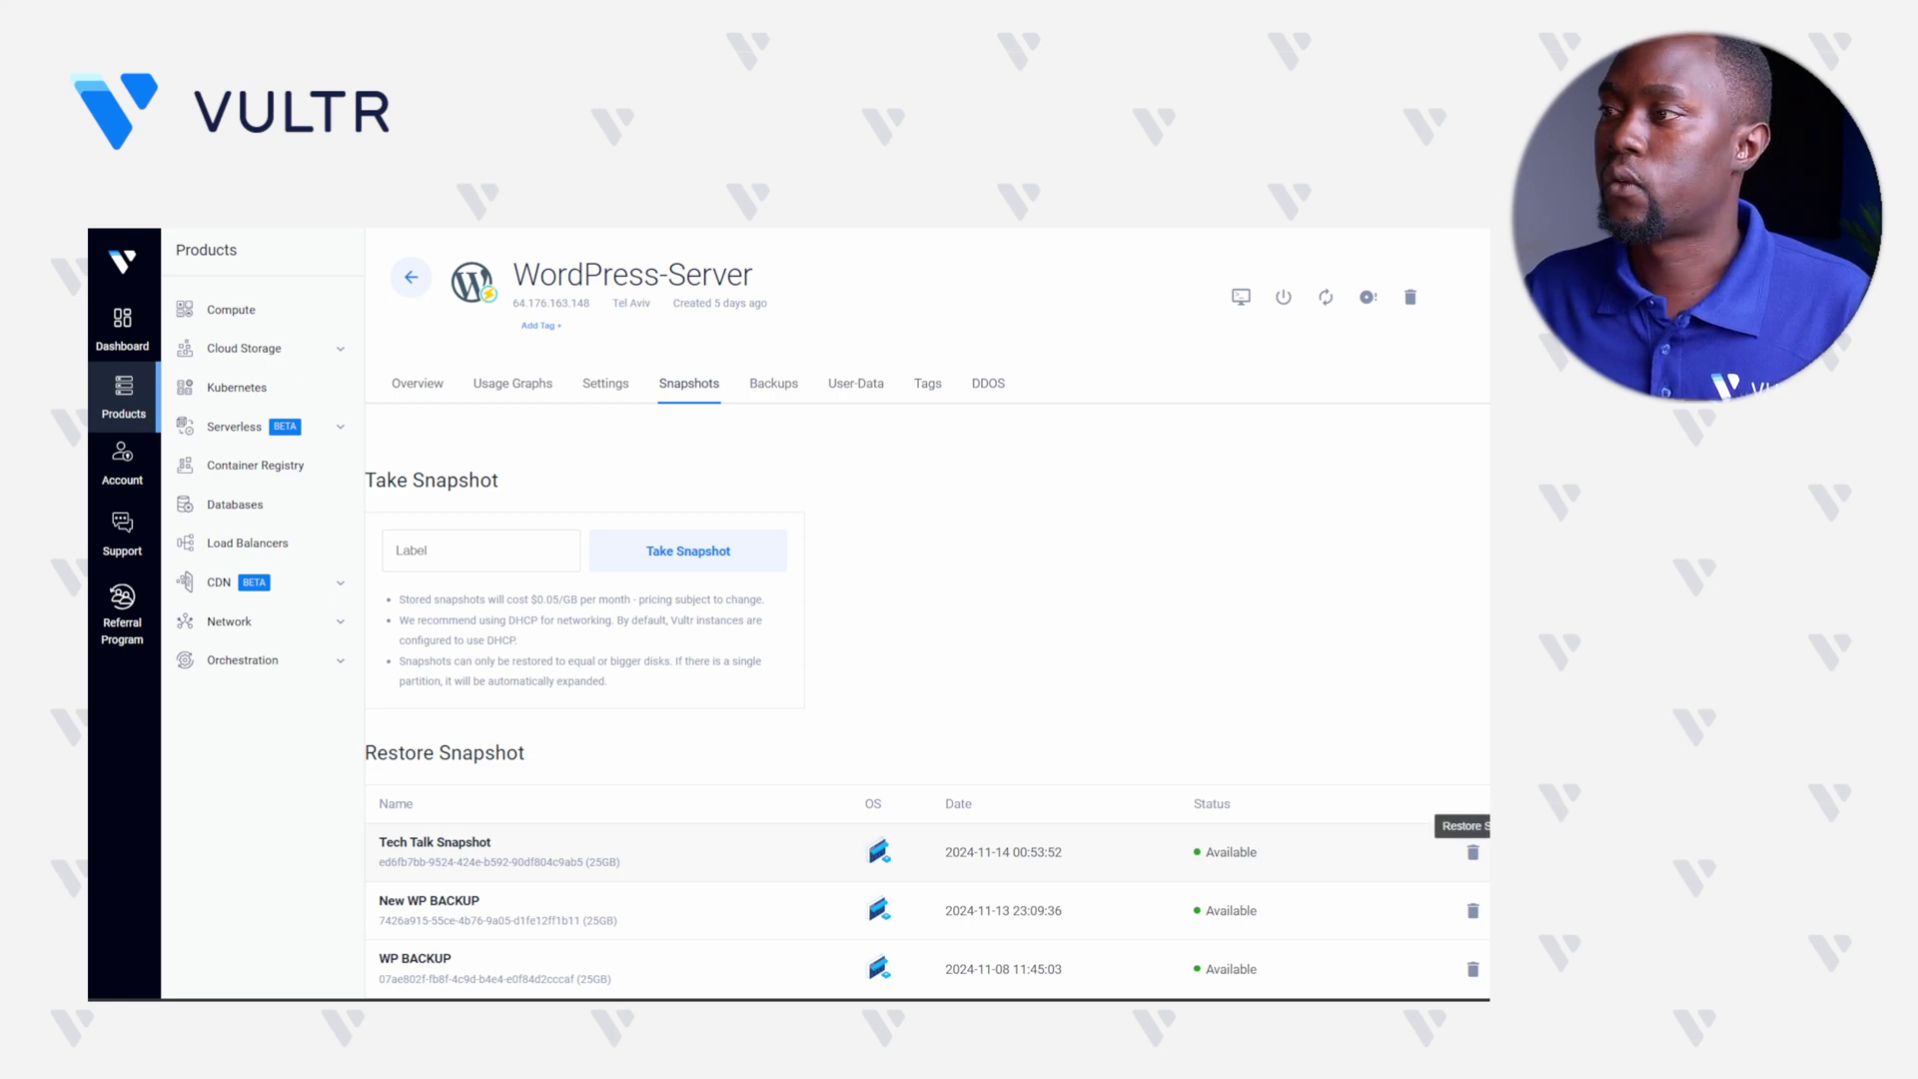
click(1485, 851)
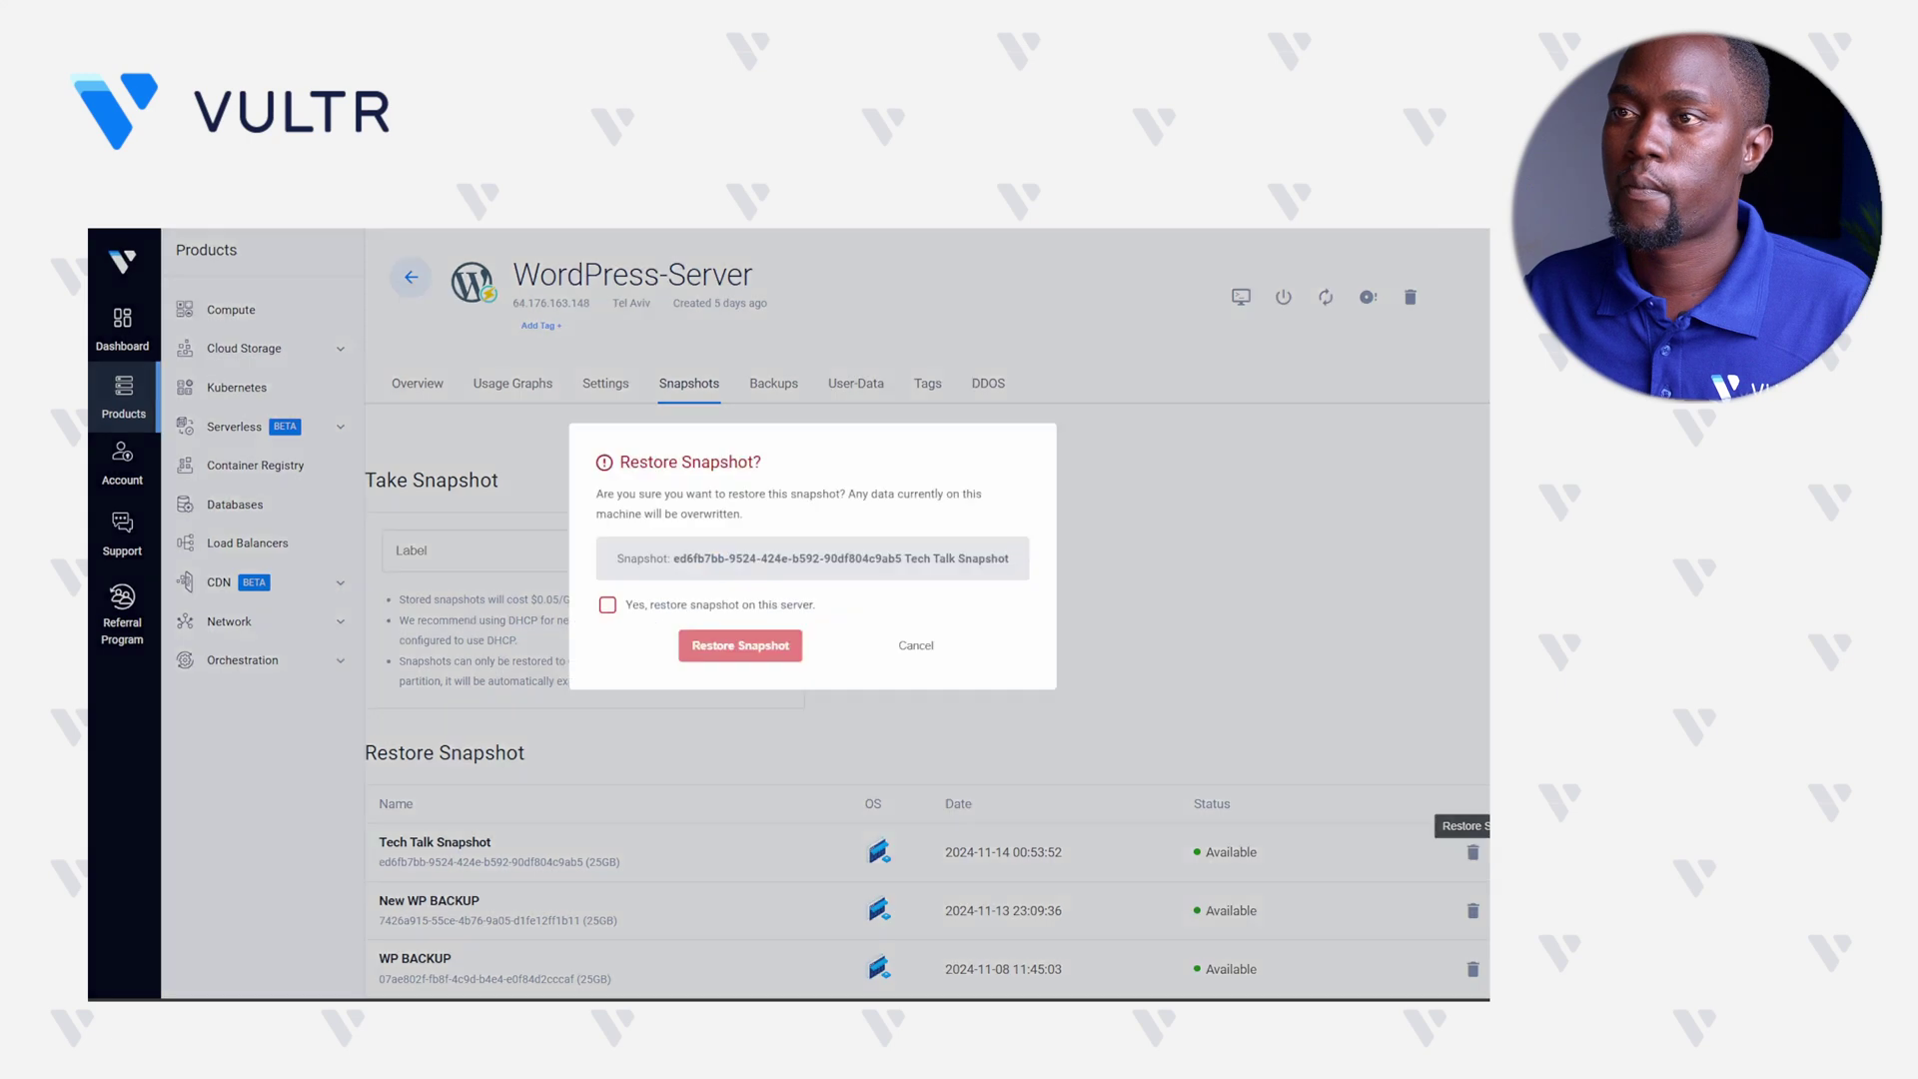
click(686, 608)
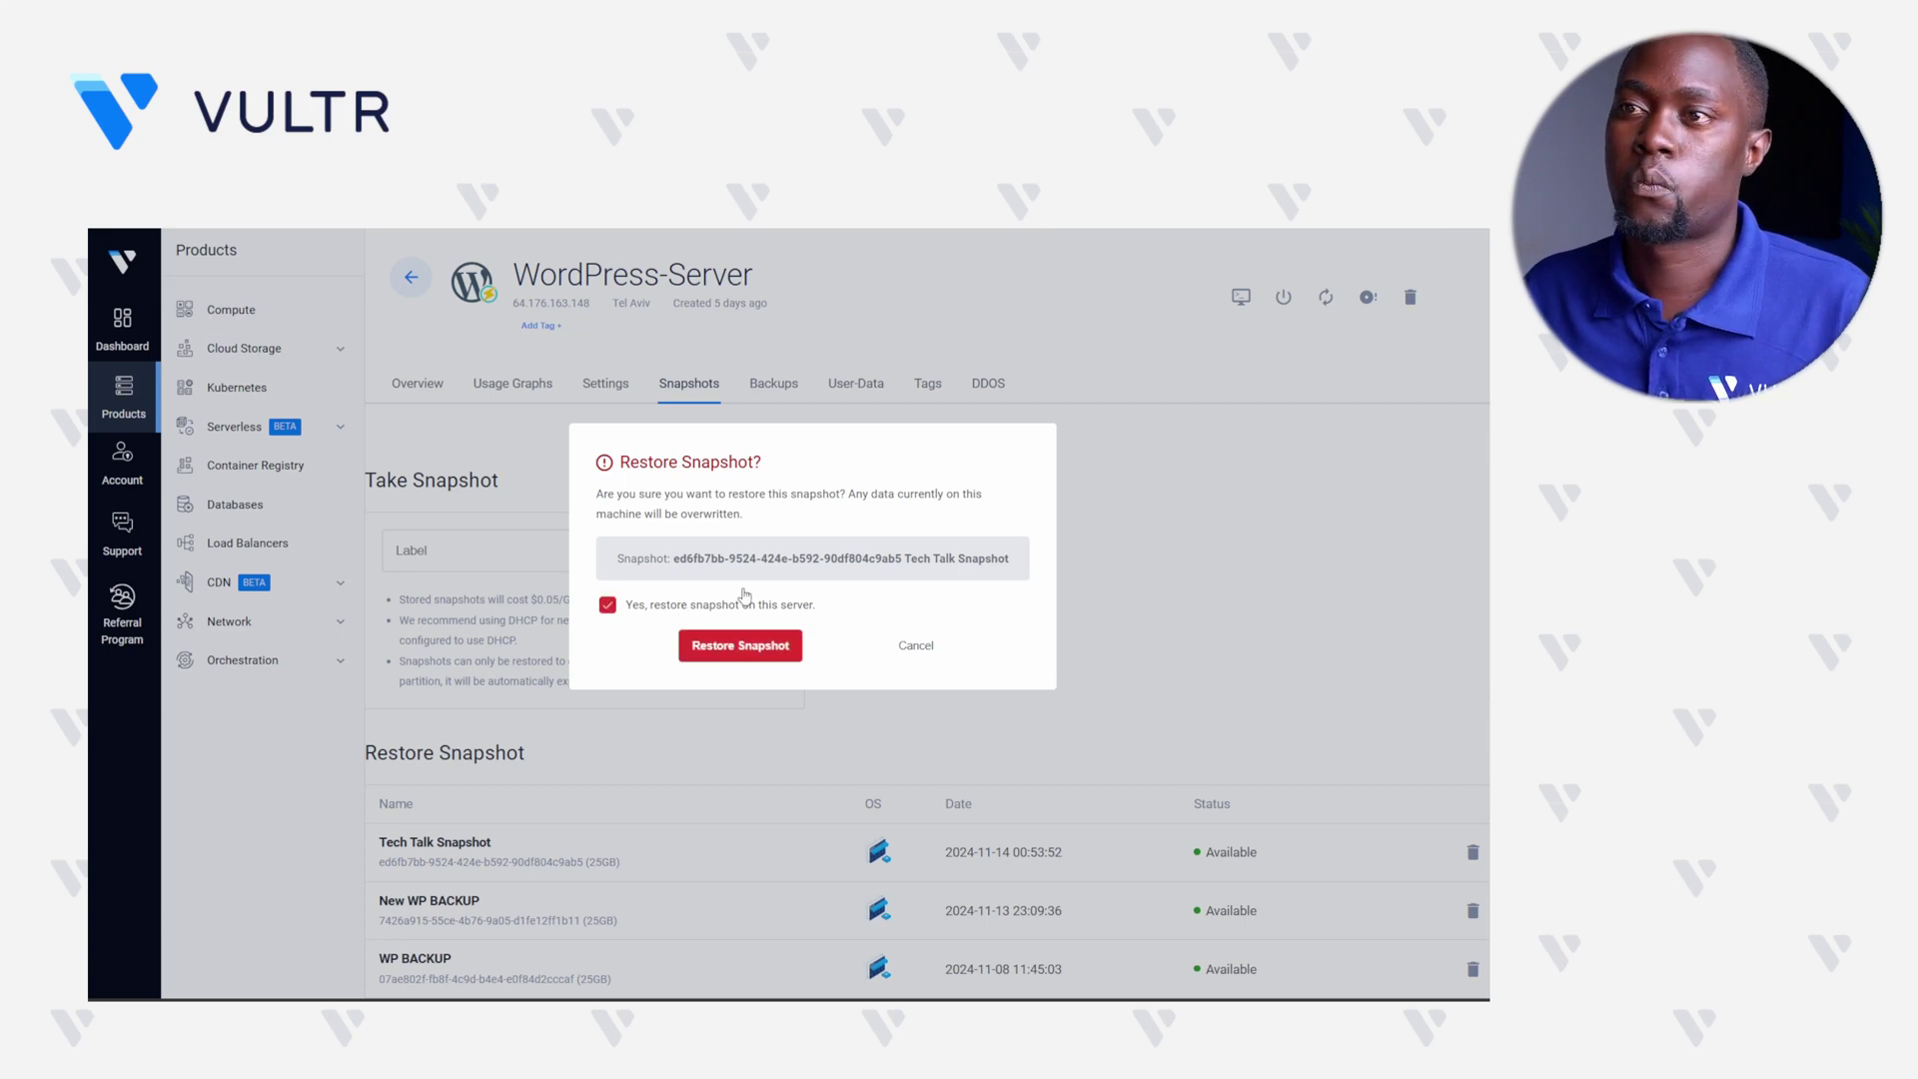
click(756, 648)
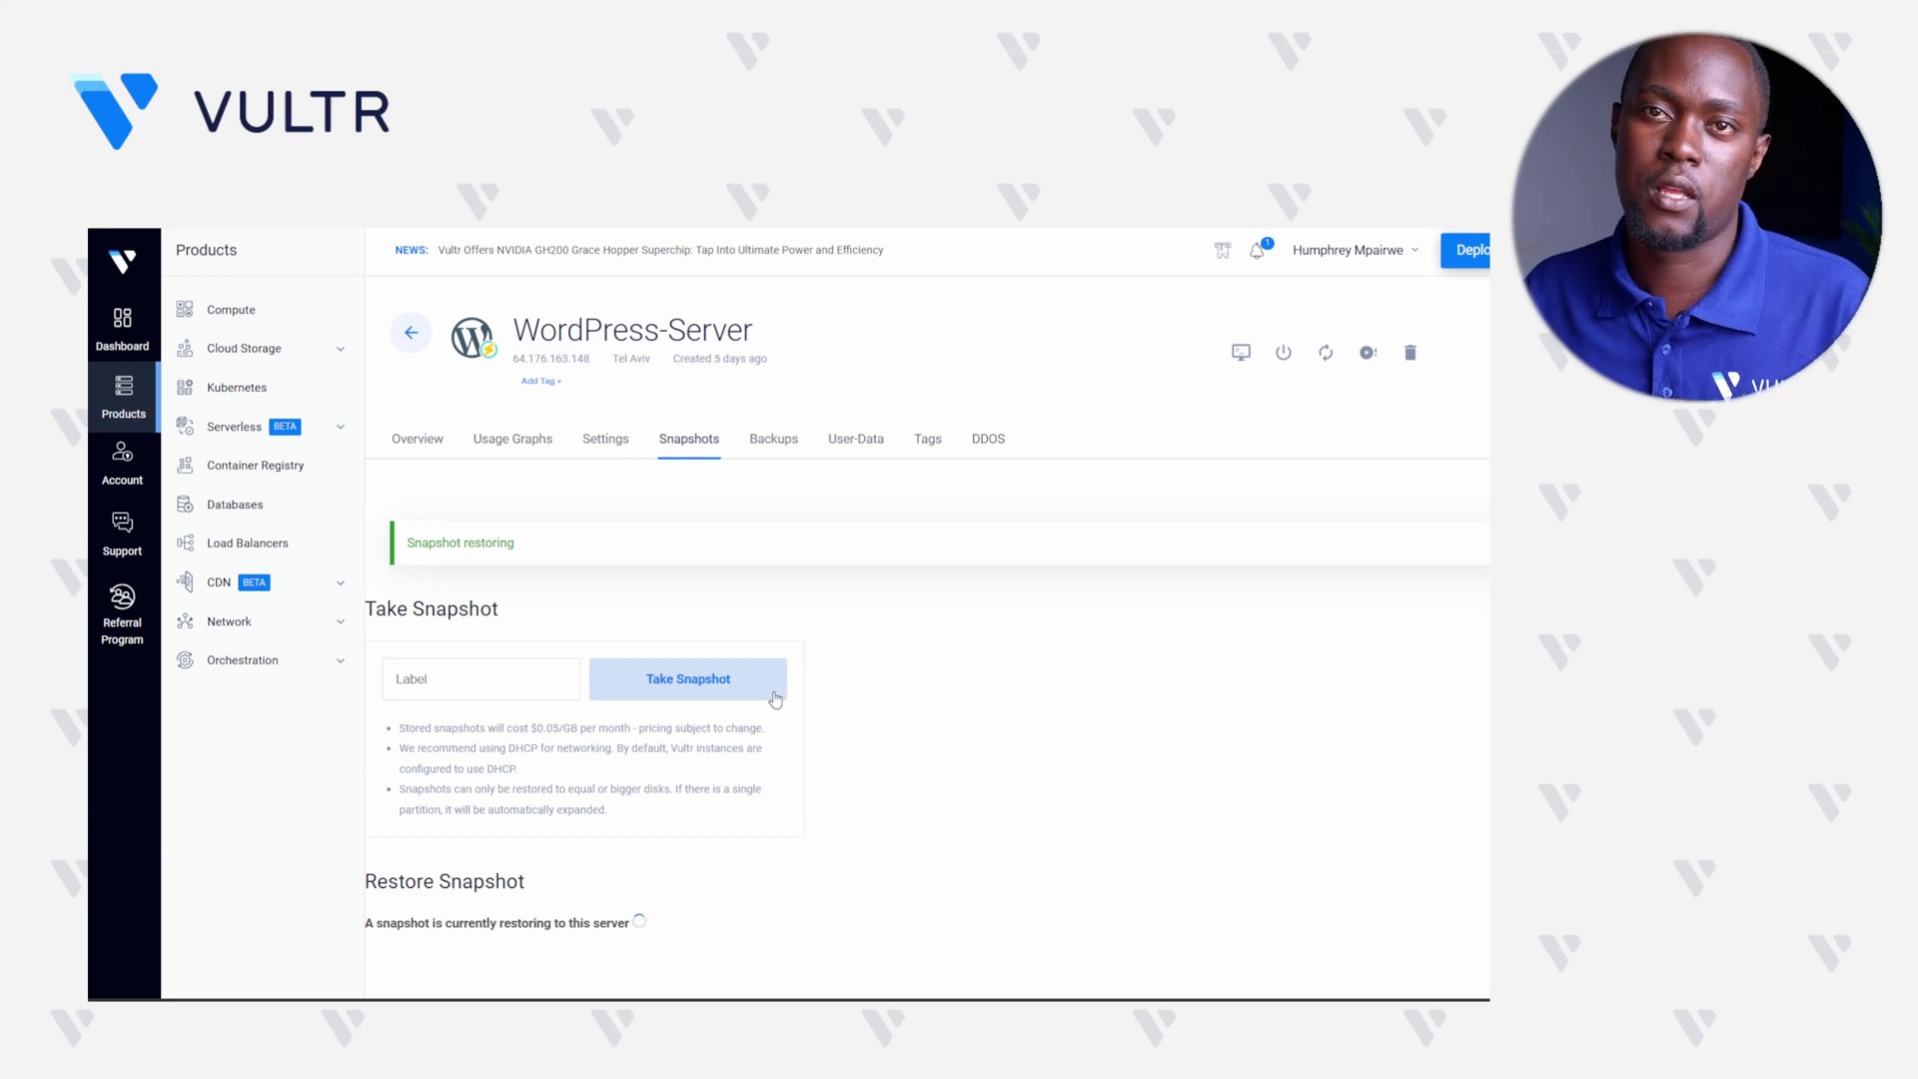
click(245, 313)
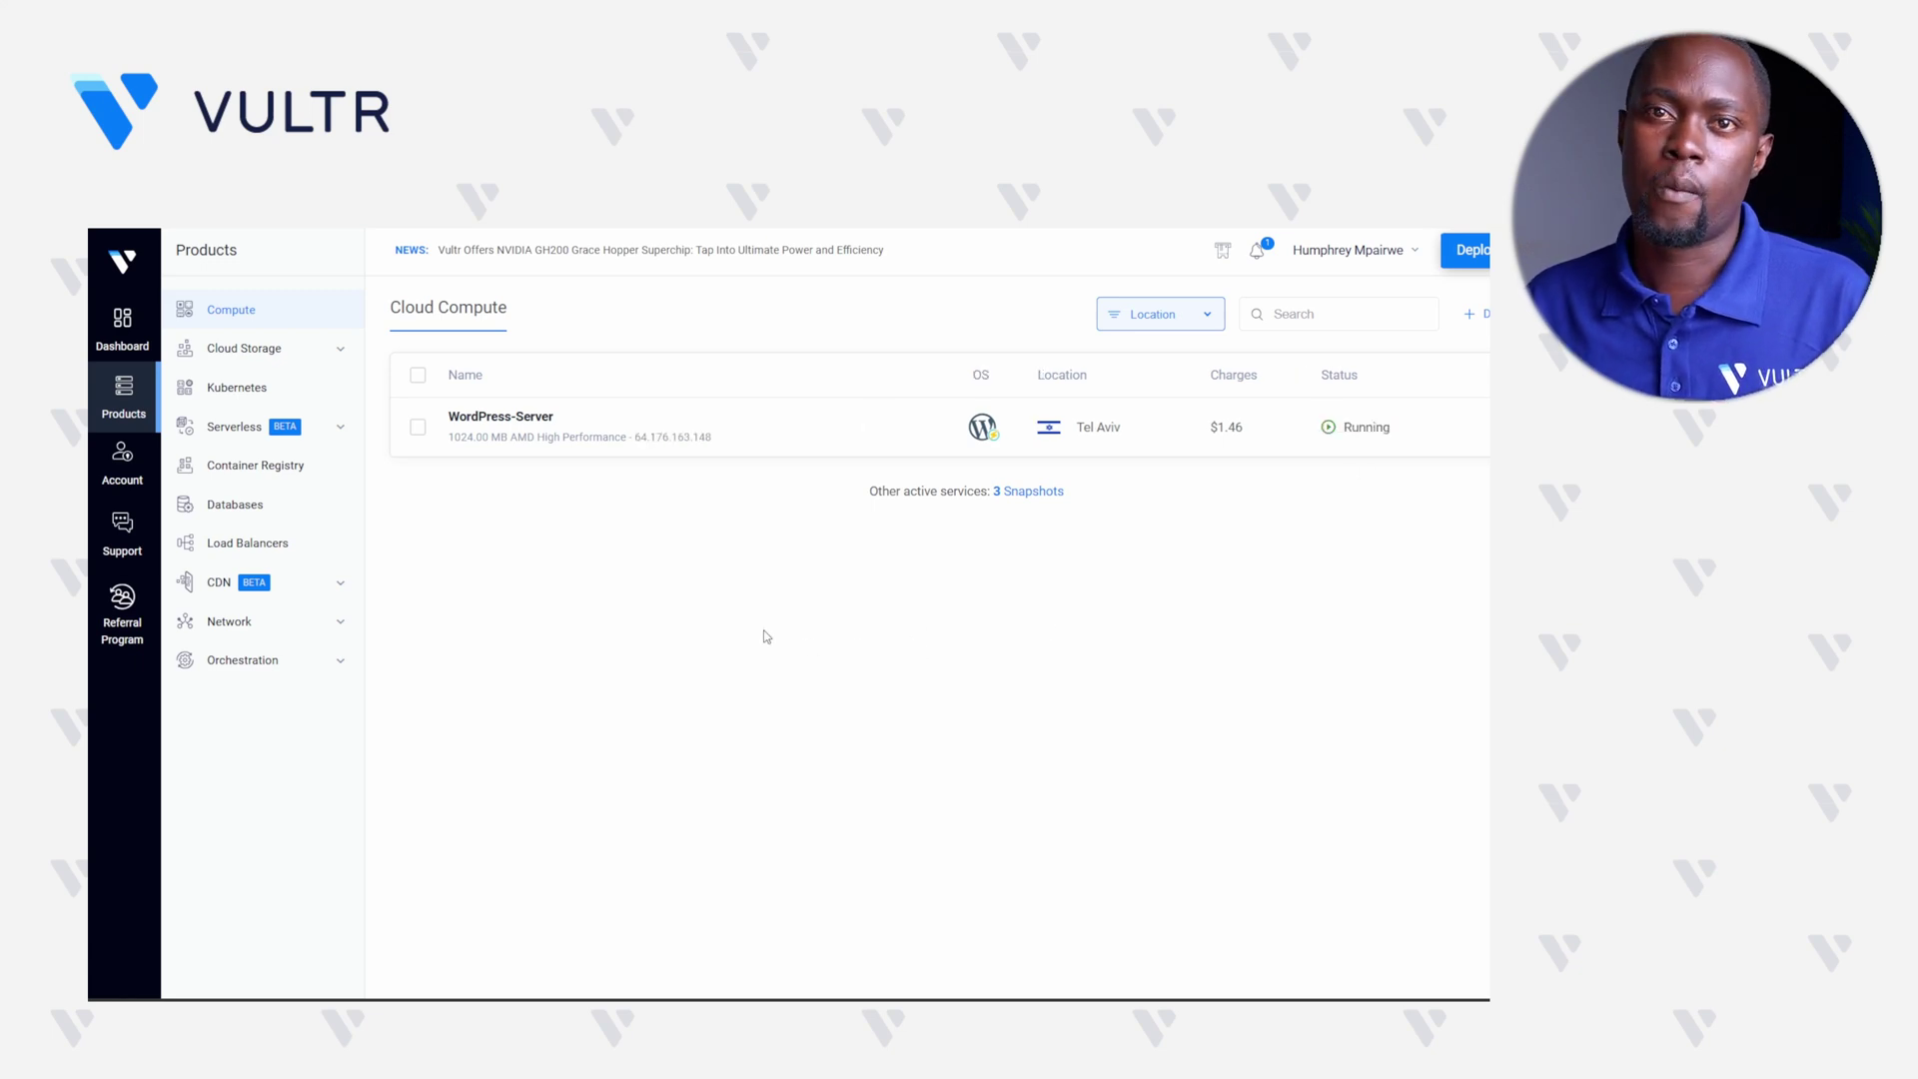
Step: Back in the server's terminal, switch from root to linuxuser, change to the home directory and clear the screen
key(ctrl+Tab)
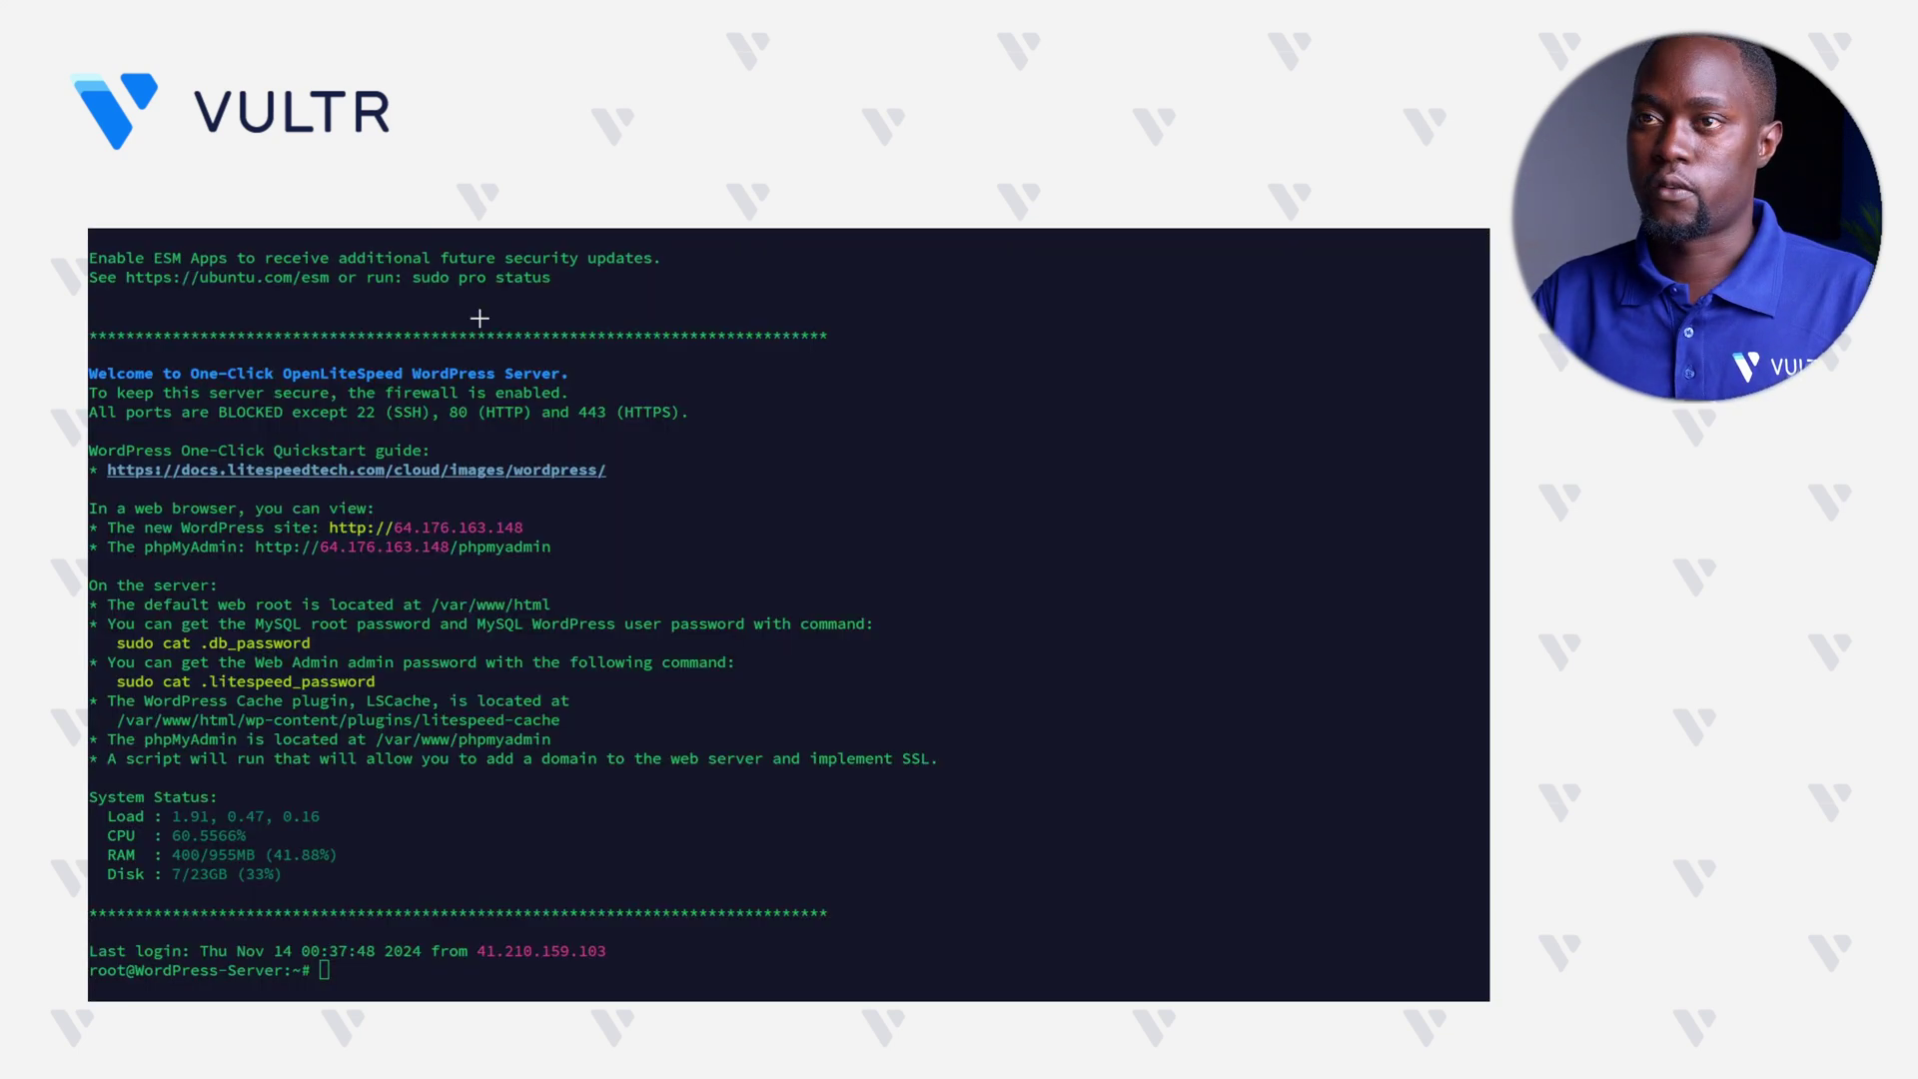
text(su lin)
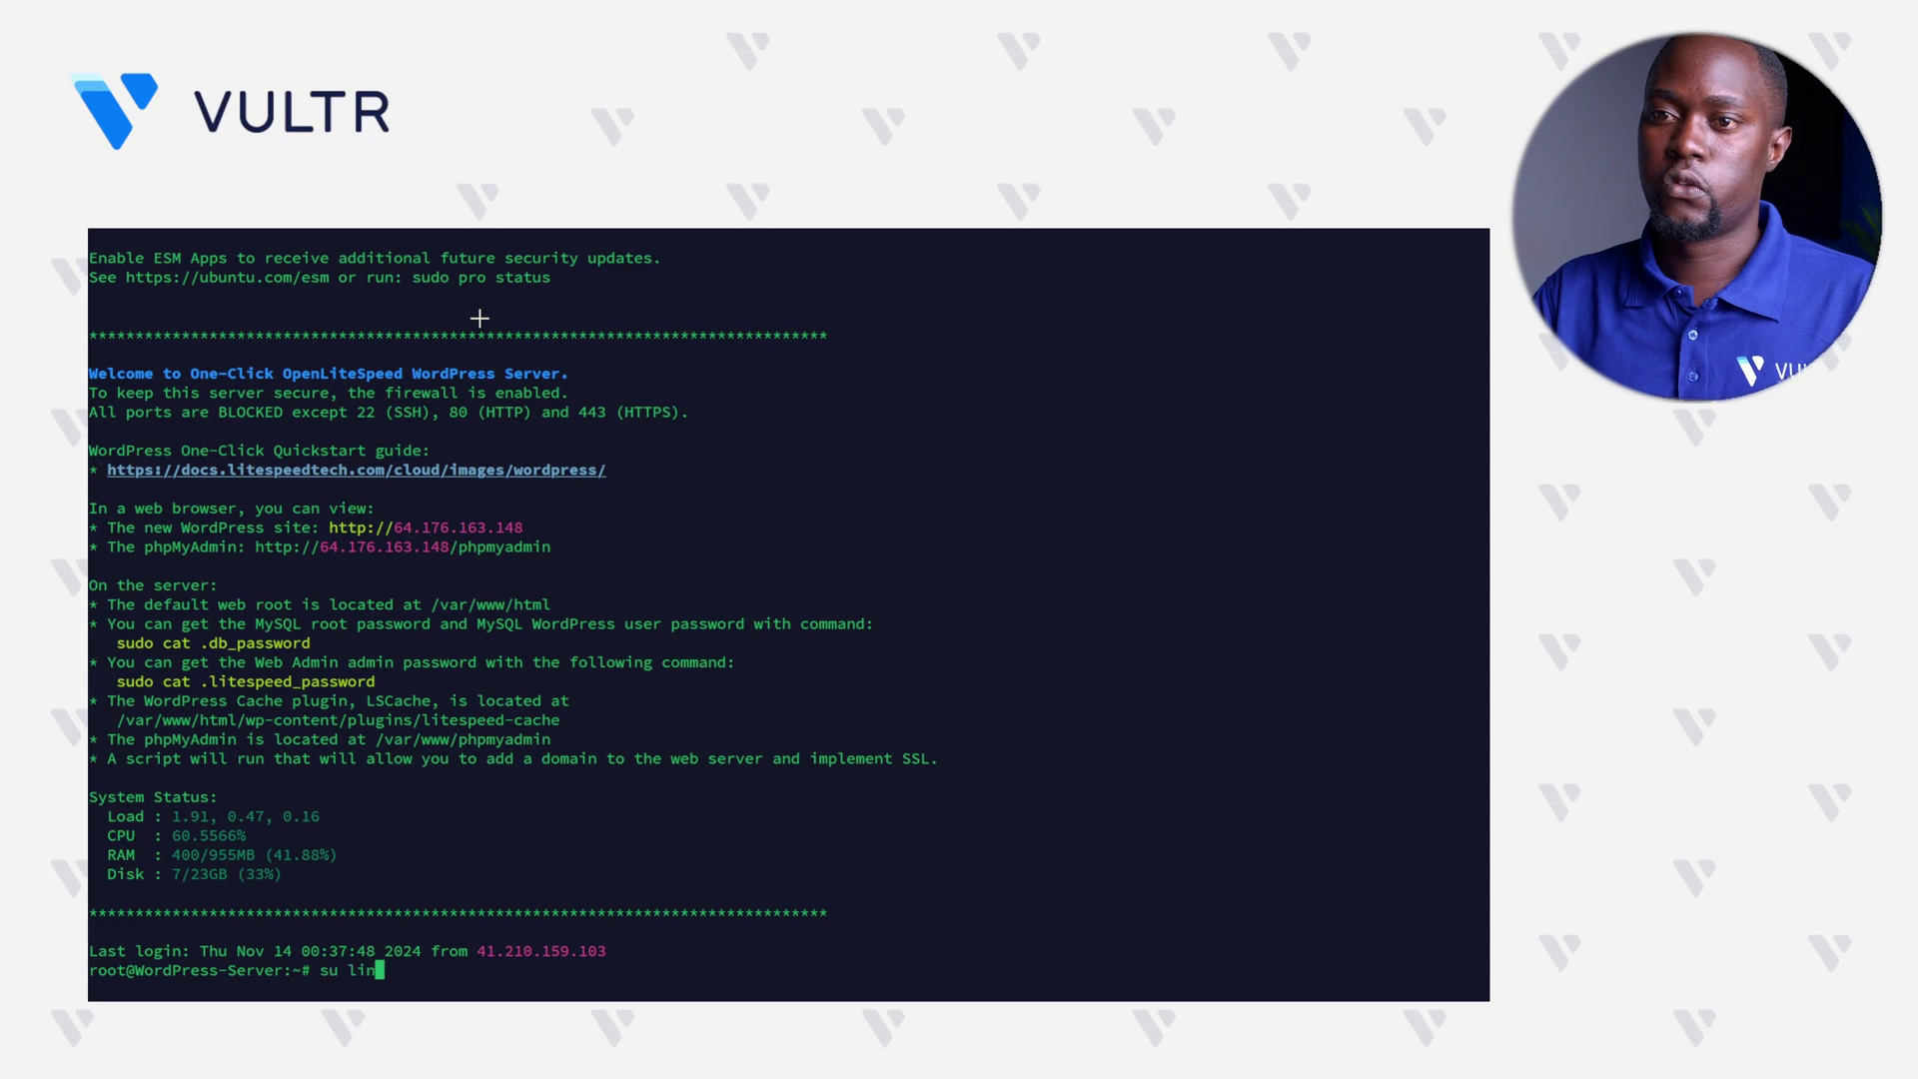
text(uxuser)
key(Return)
text(cd)
key(Return)
text(cle)
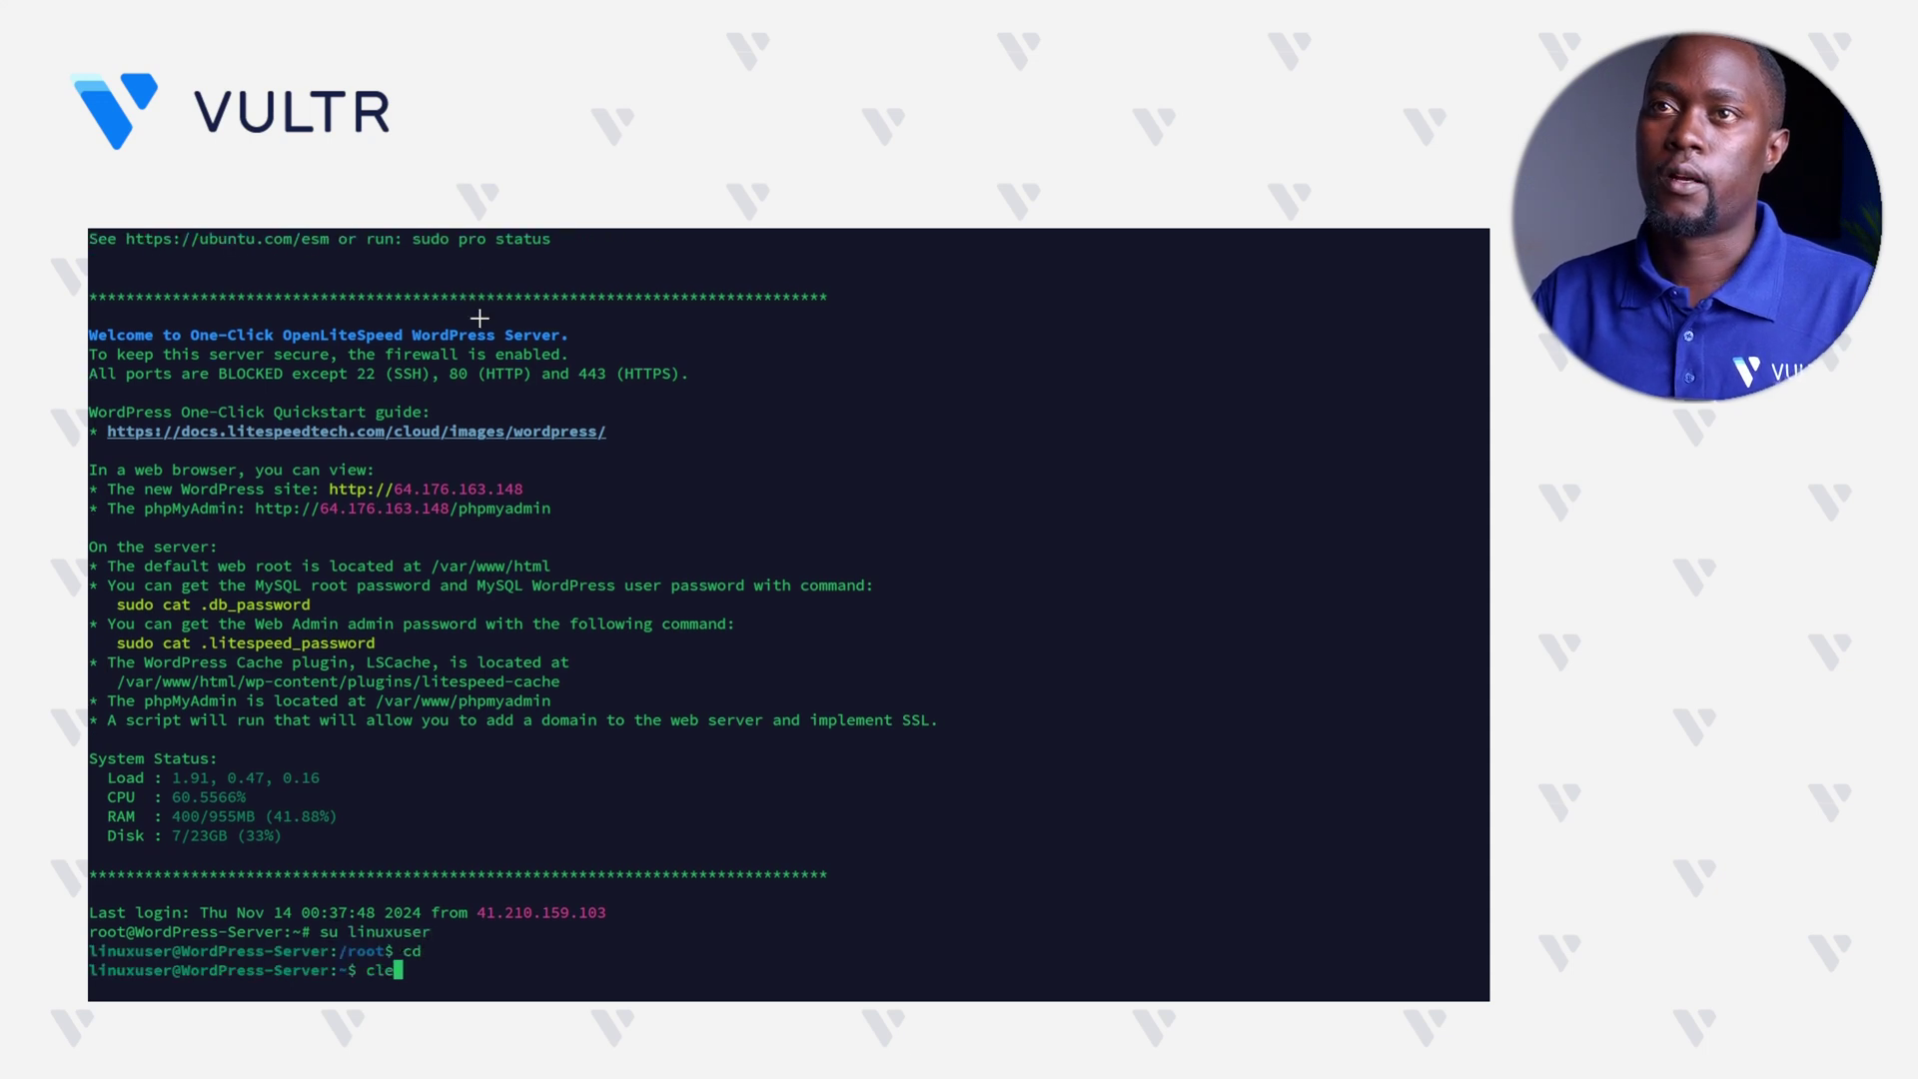
text(ar)
key(Return)
key(Return)
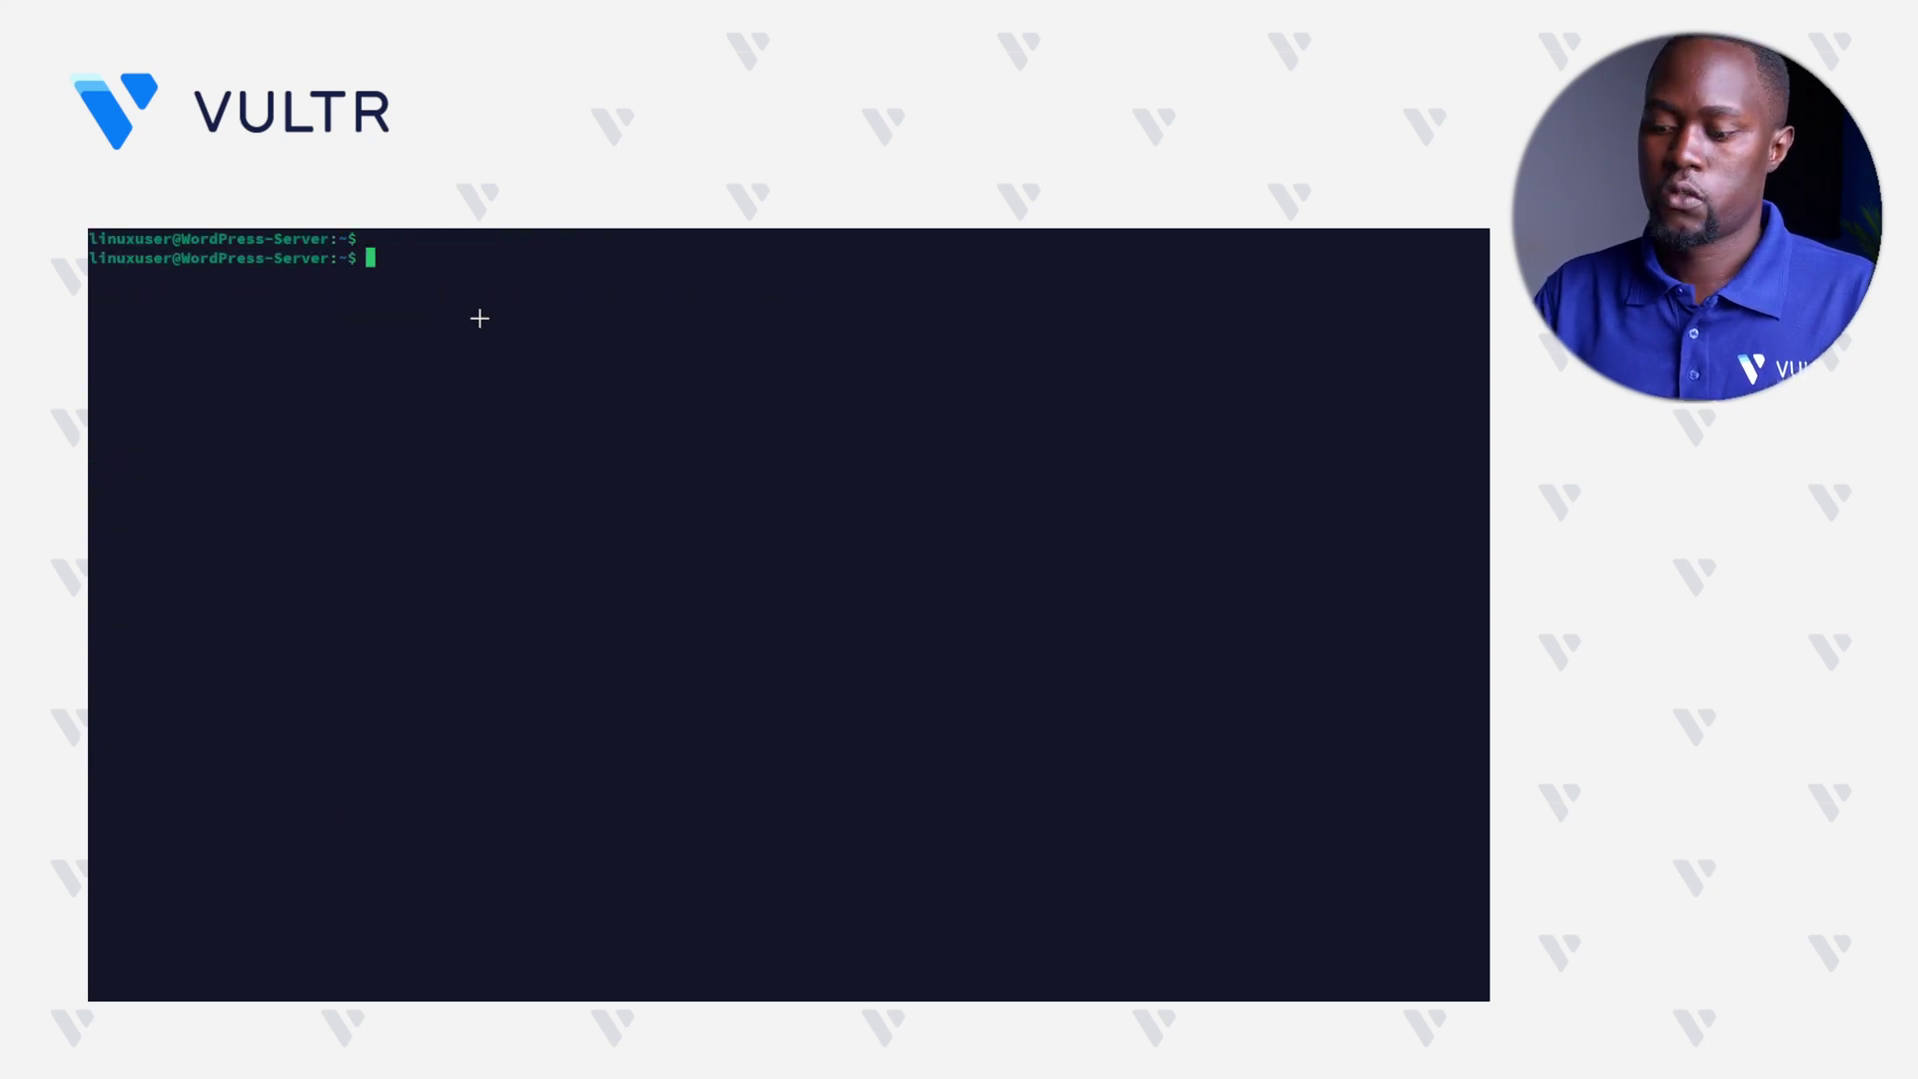
Step: List the home directory and /var/www/html, and switch to the browser to check the restored WordPress site
text(ls)
key(Return)
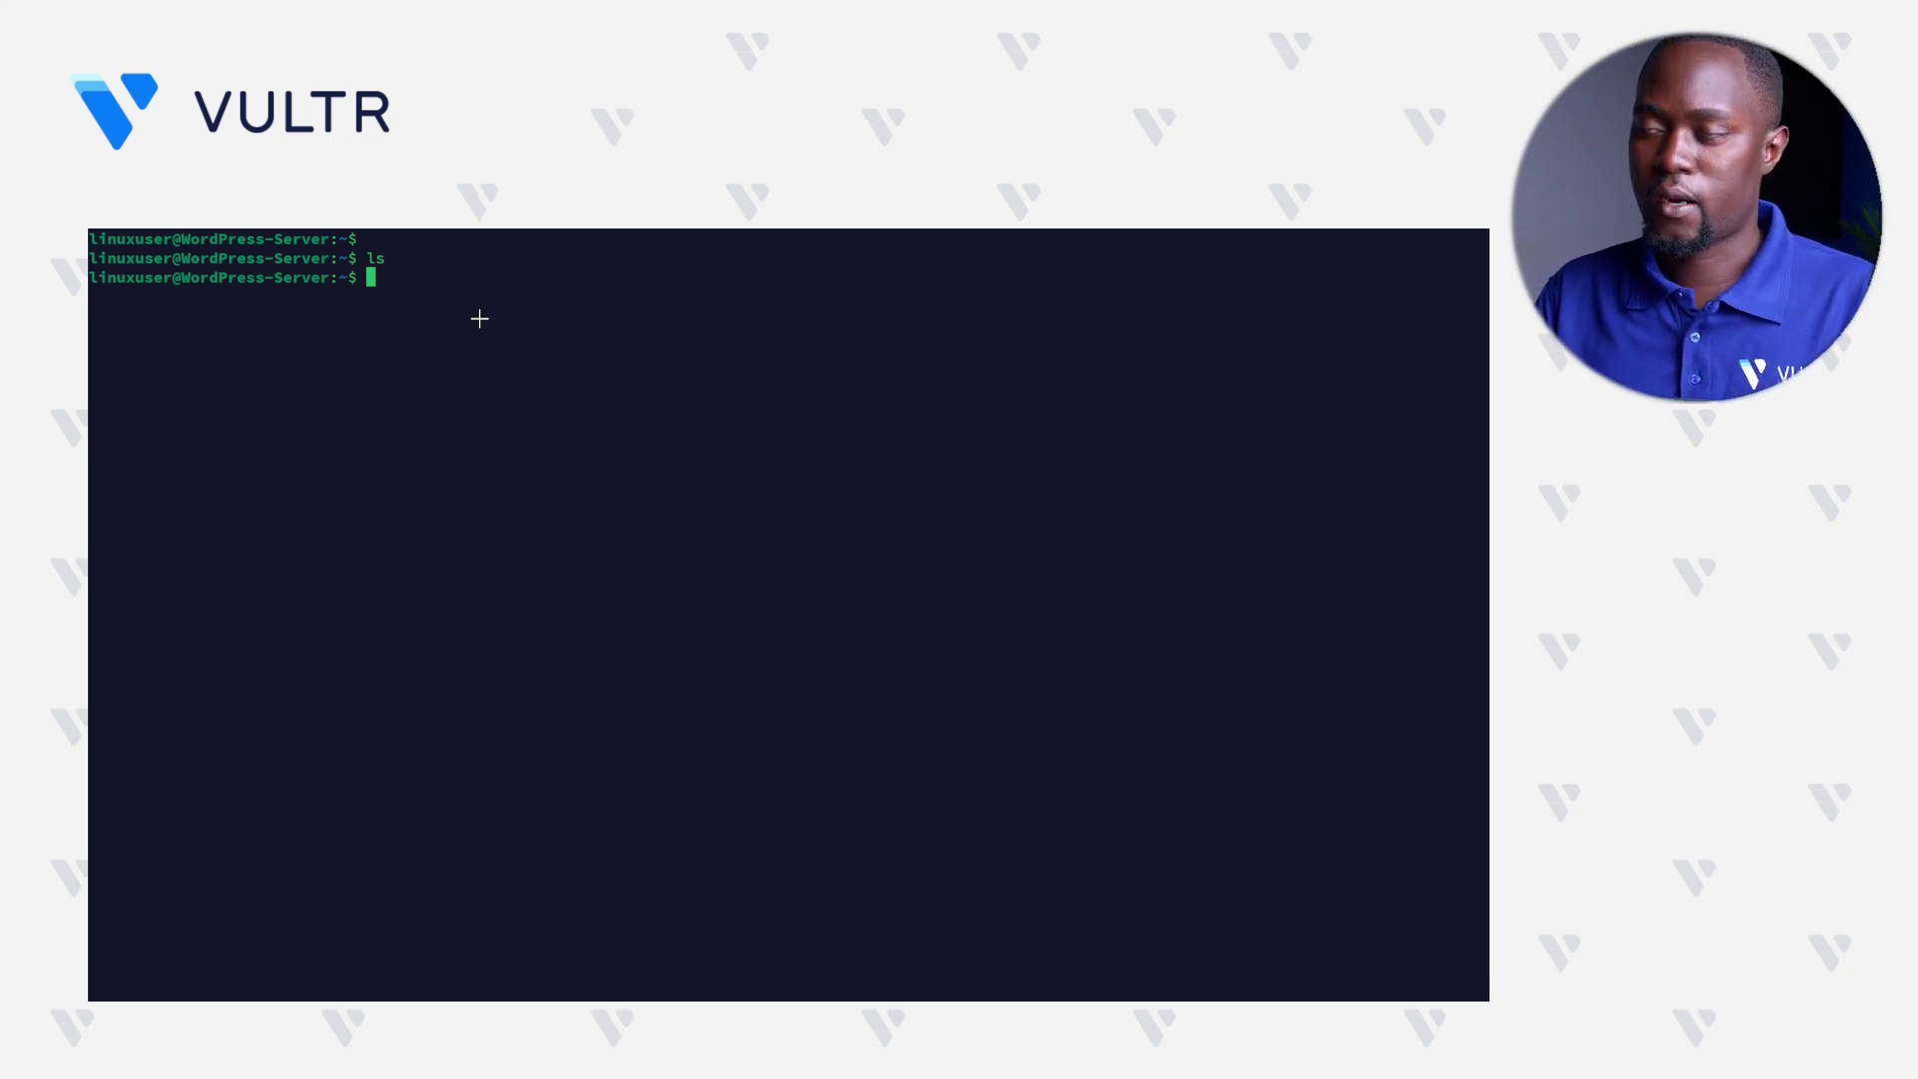
text(ls /var/)
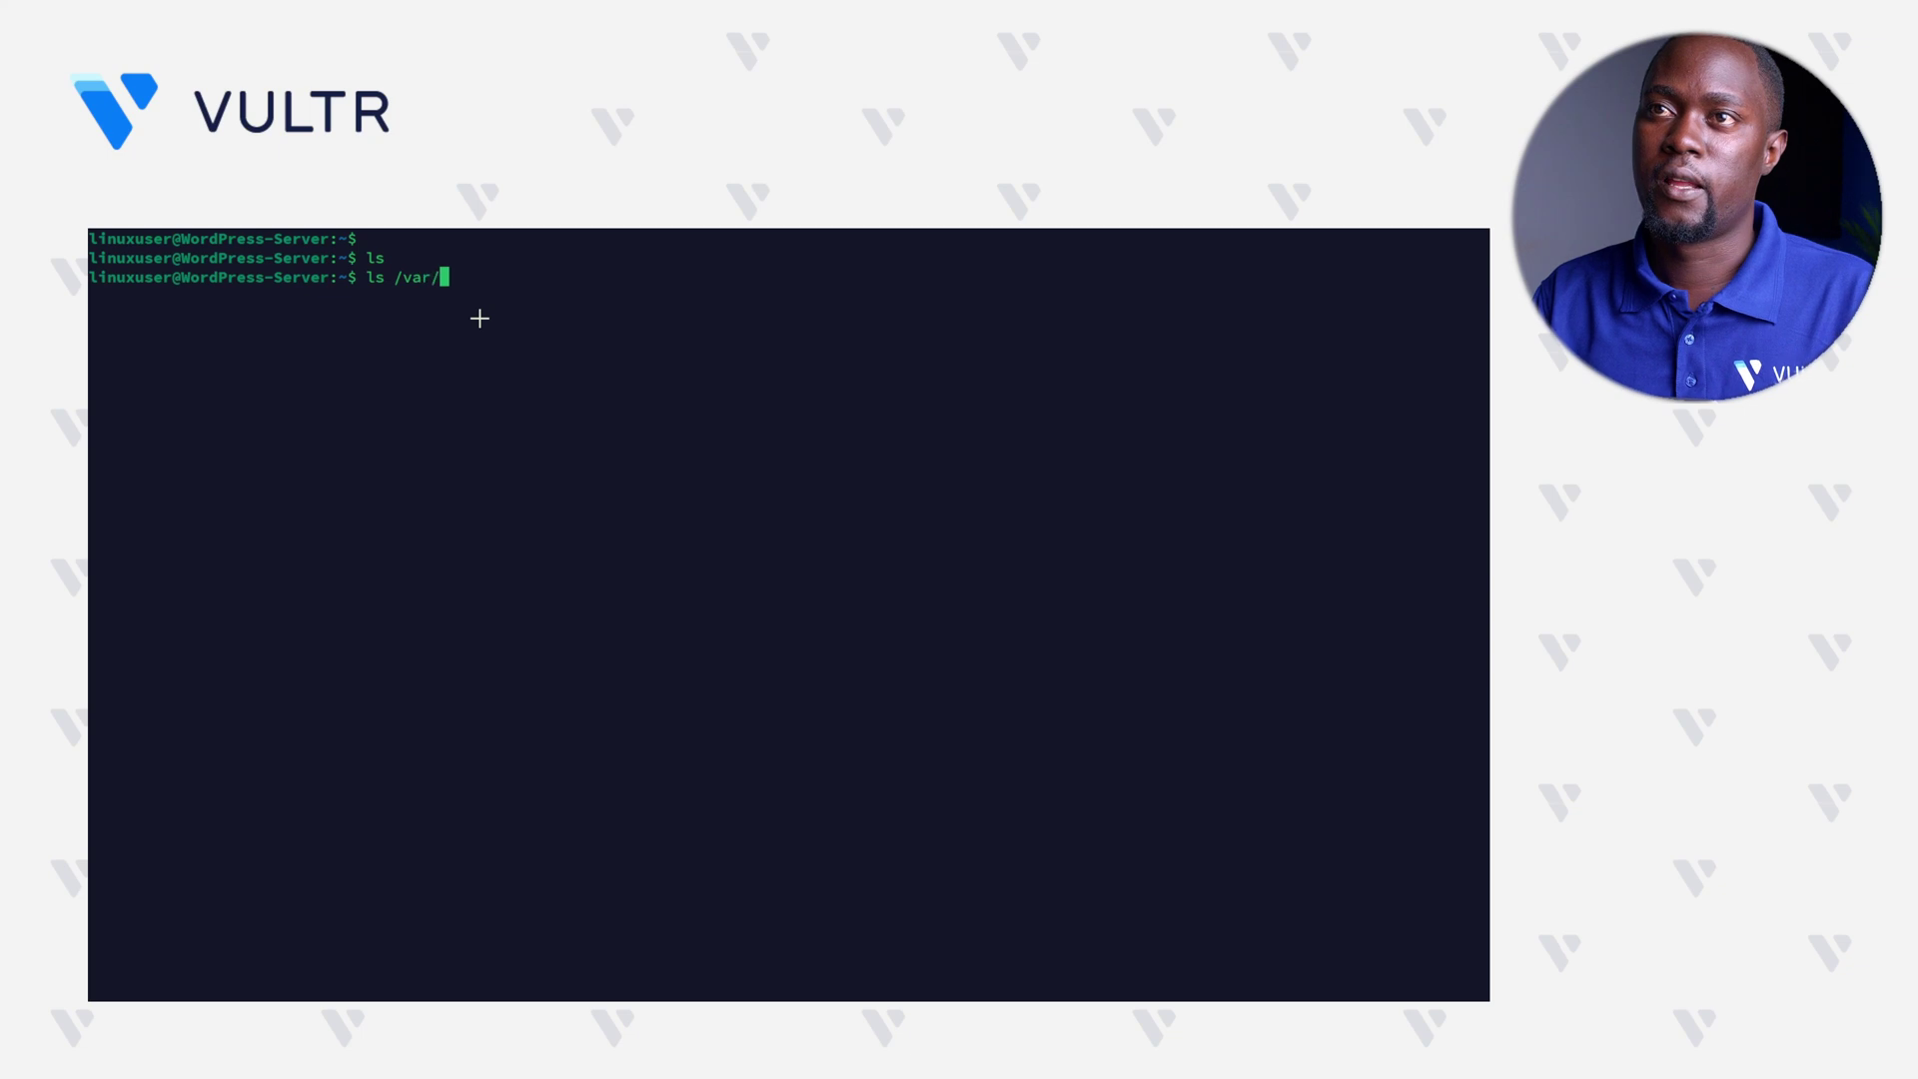
text(www/html)
key(Return)
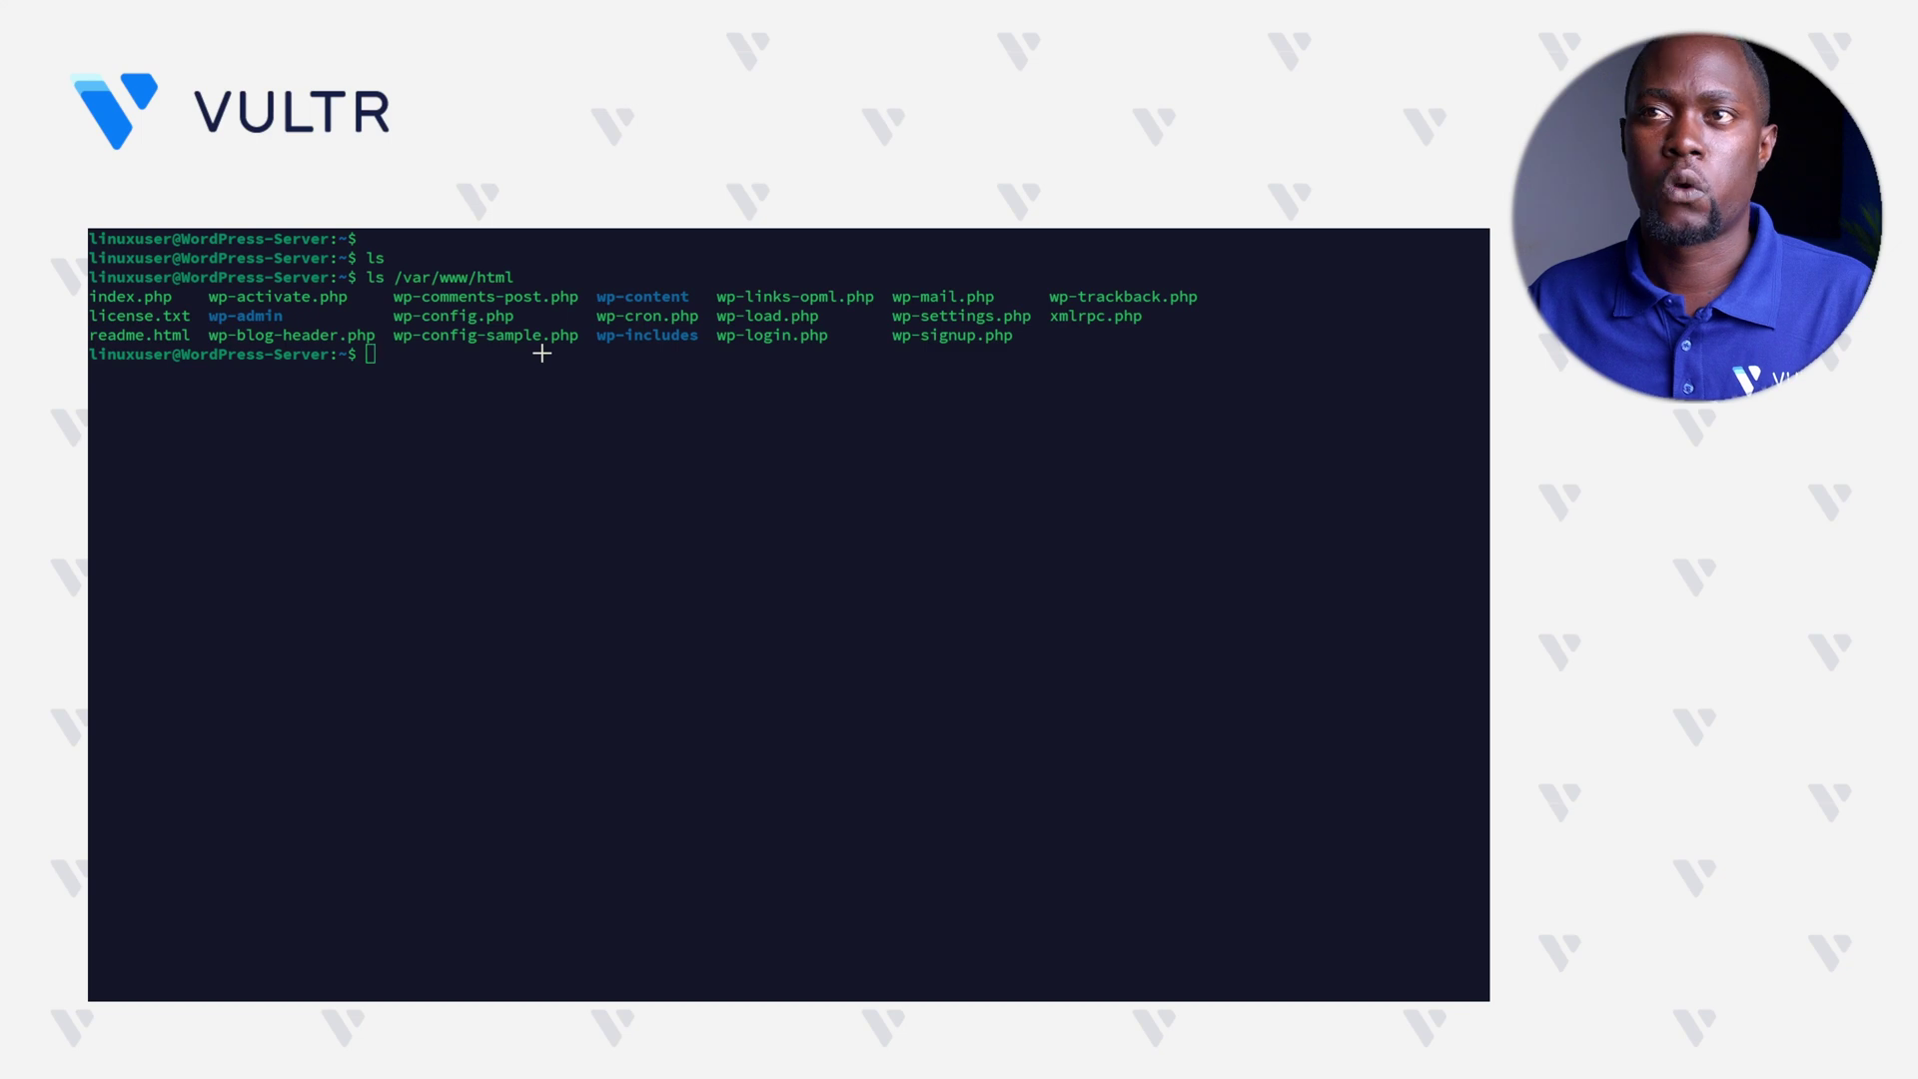
key(alt+Tab)
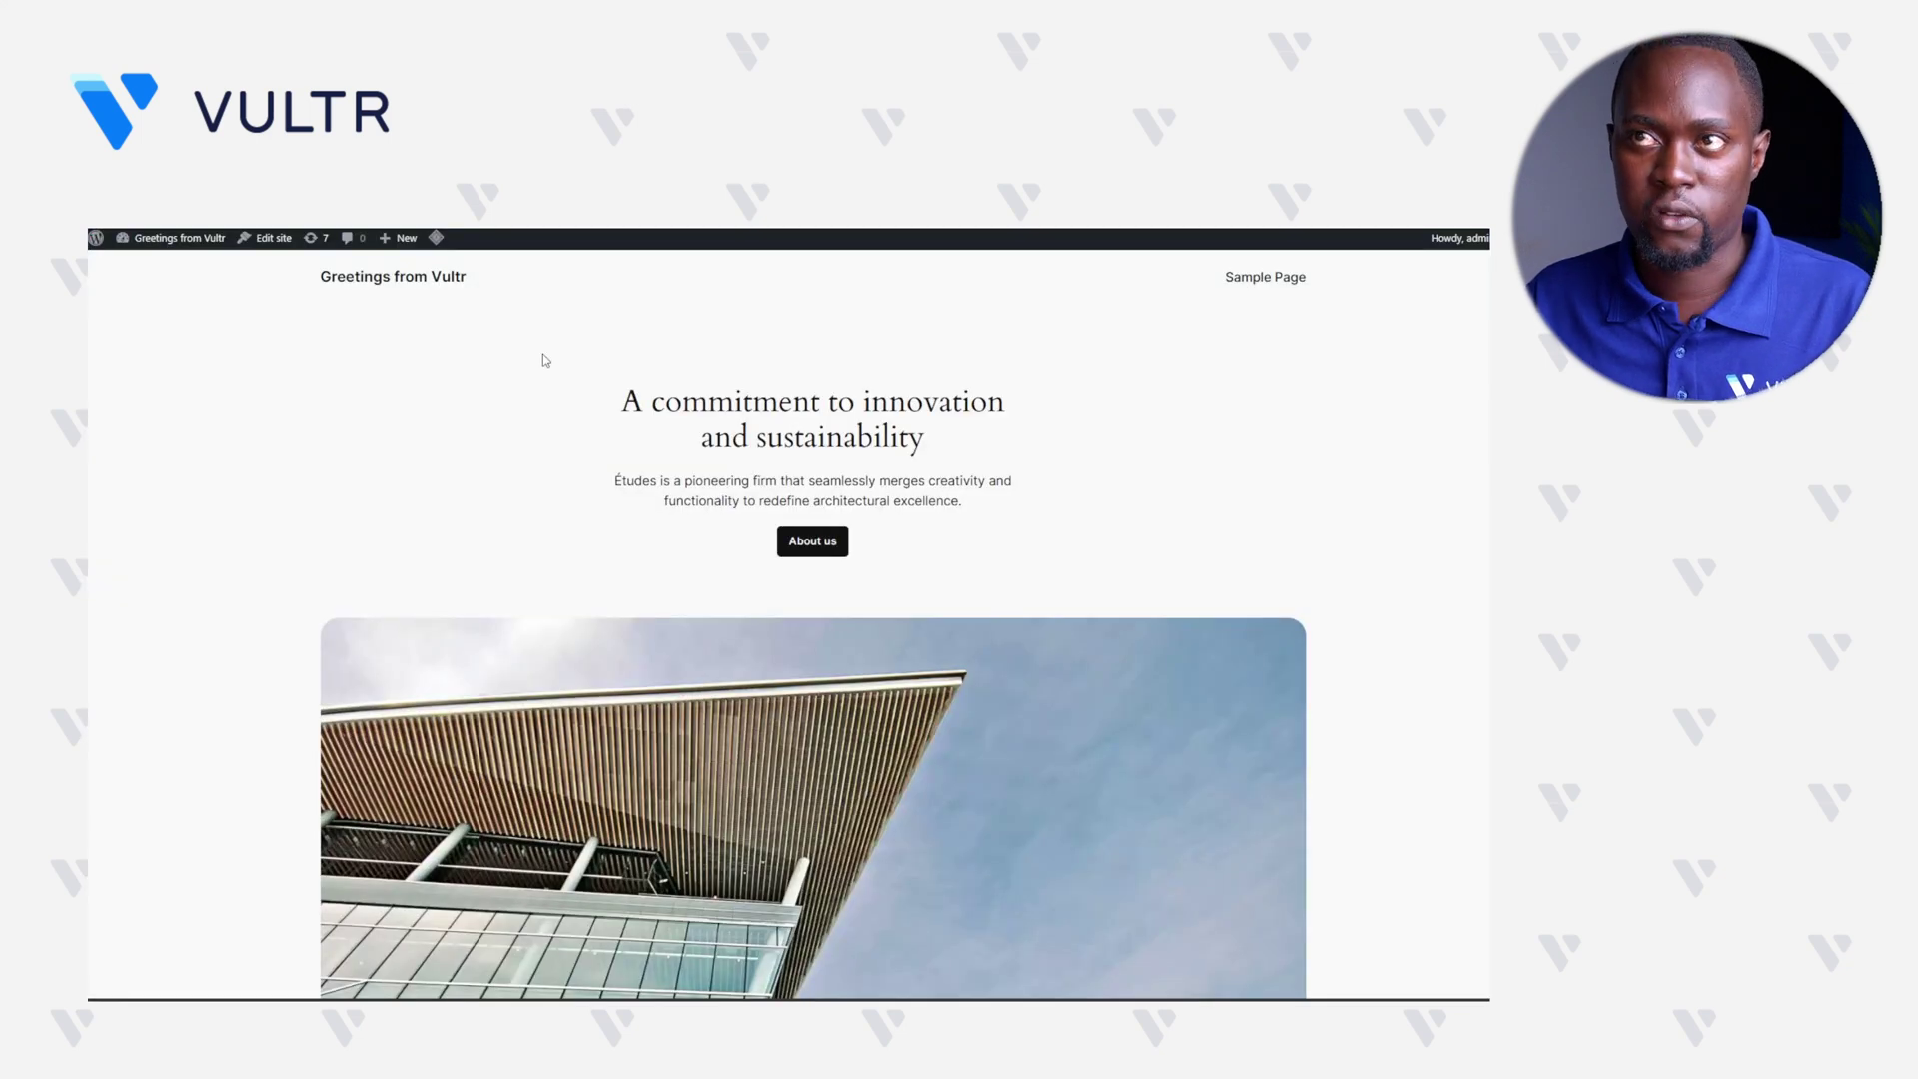